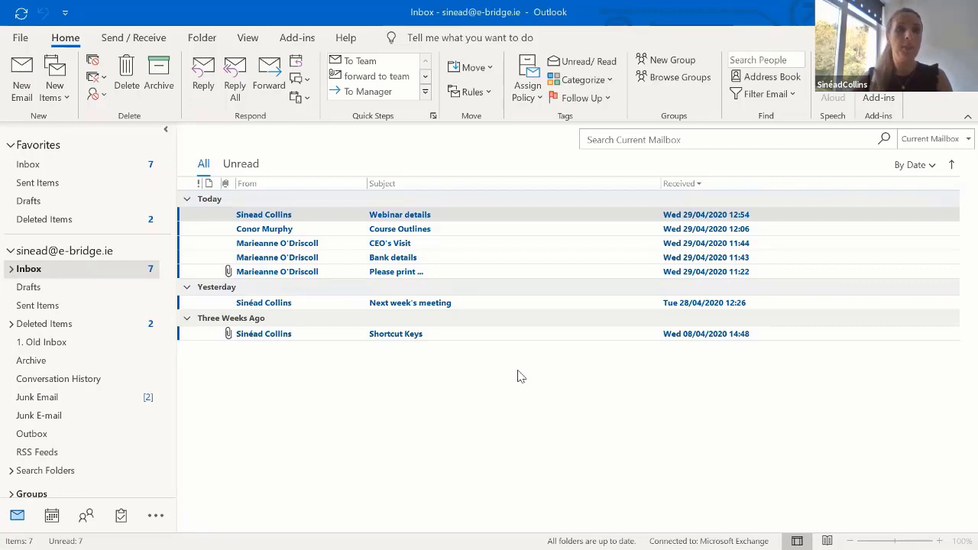
Look at the Message Preview choices and set the Reading Pane to Off for the inbox
left_click(248, 38)
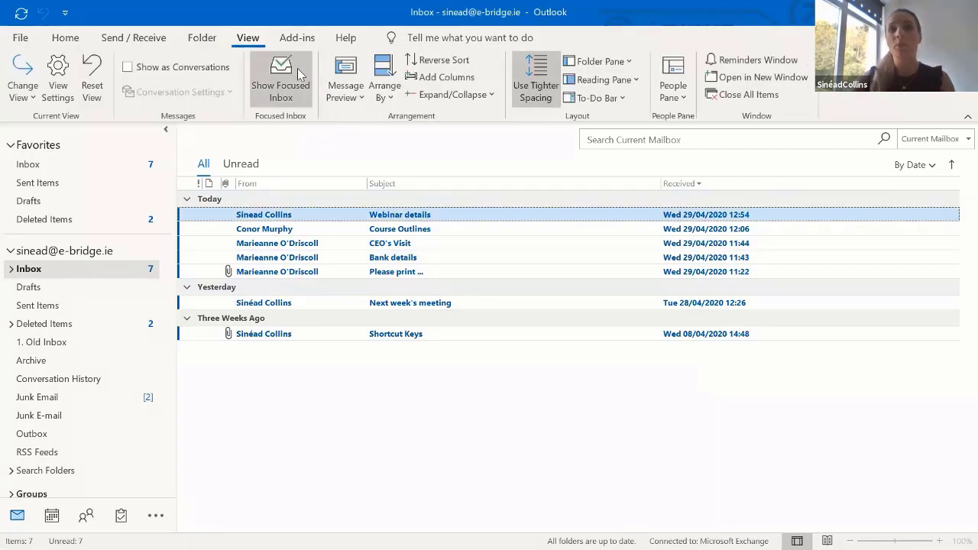
left_click(346, 97)
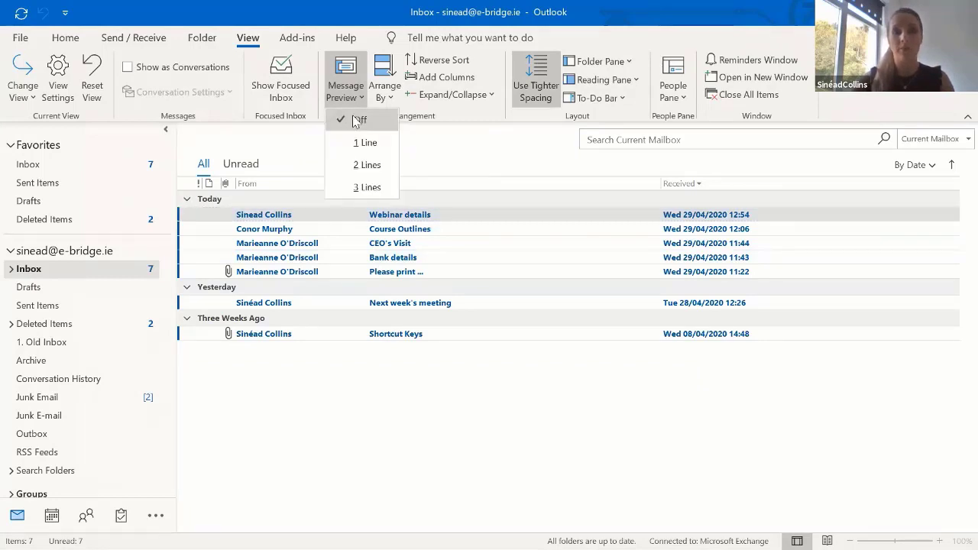
left_click(630, 85)
left_click(633, 84)
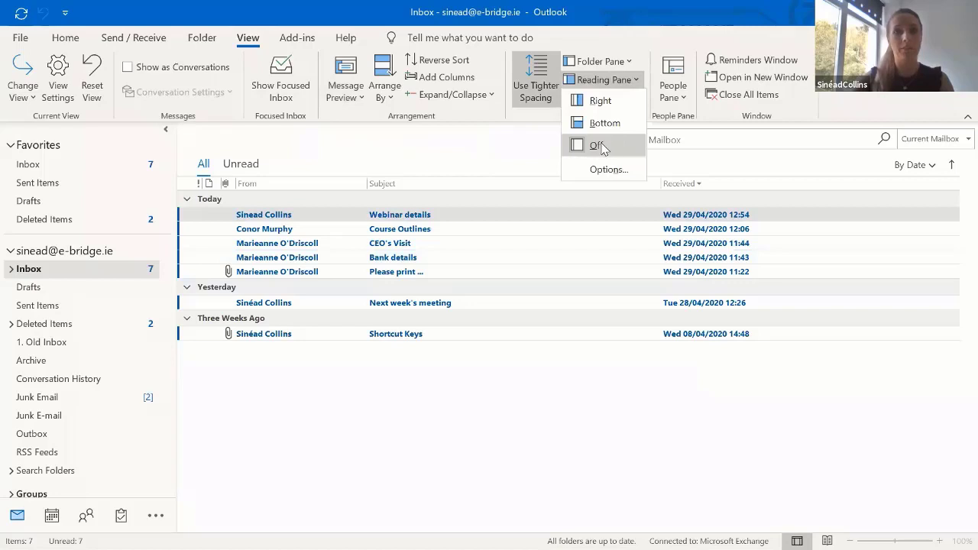
left_click(600, 146)
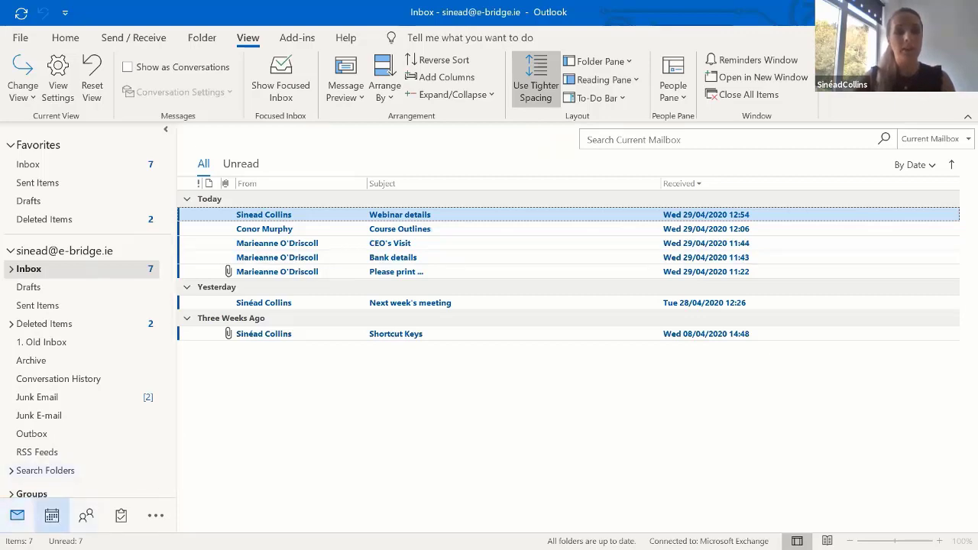
View the To-Do List and the calendar in day and week arrangements, ending with Work Week
left_click(121, 516)
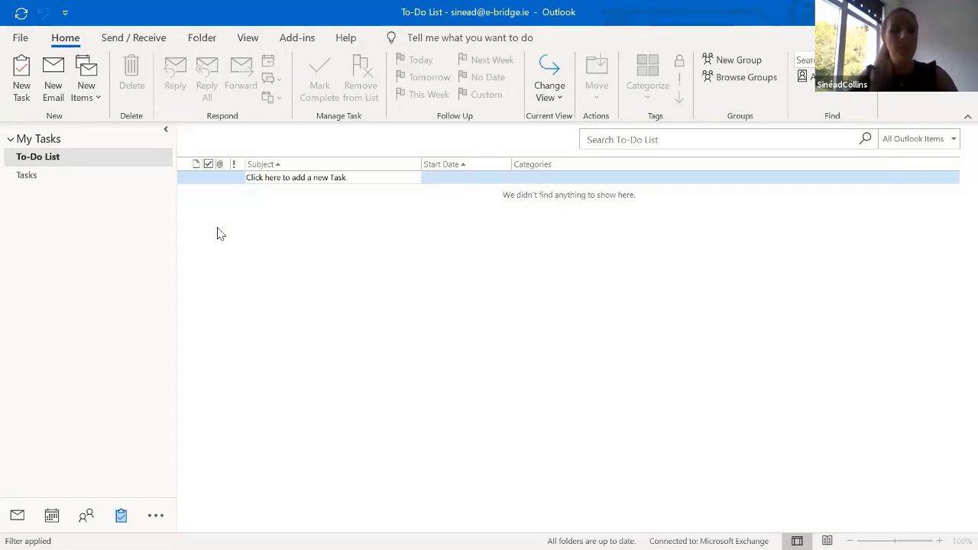
key("ctrl+2")
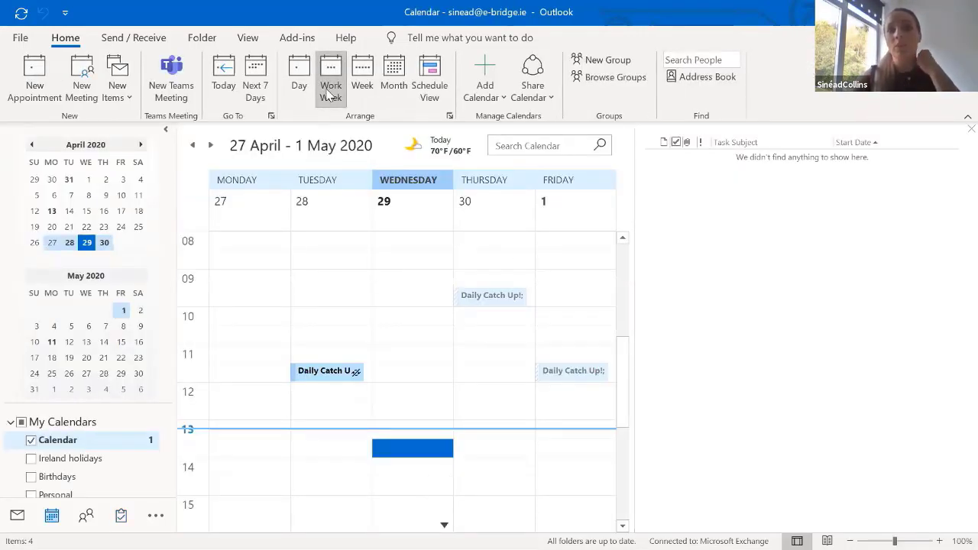
key("ctrl+alt+1")
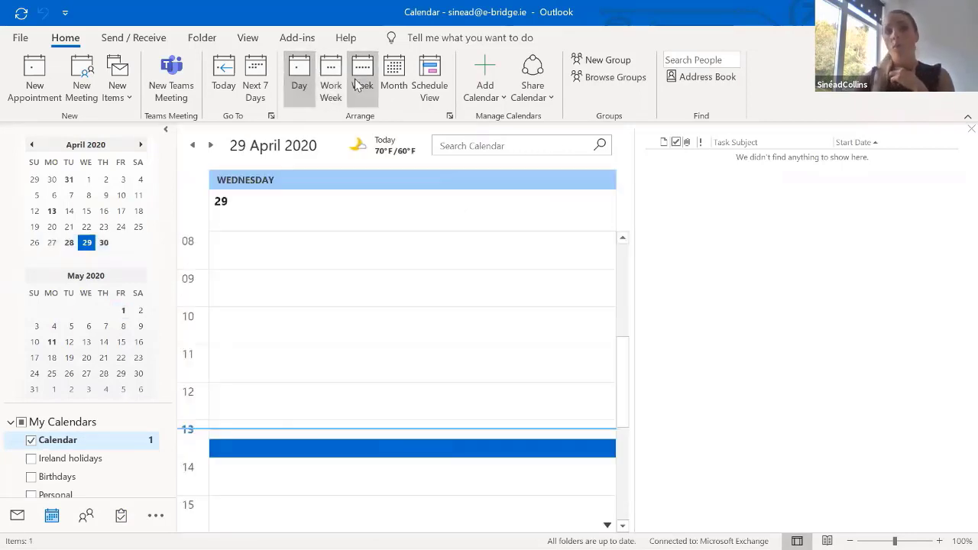
left_click(356, 83)
left_click(331, 84)
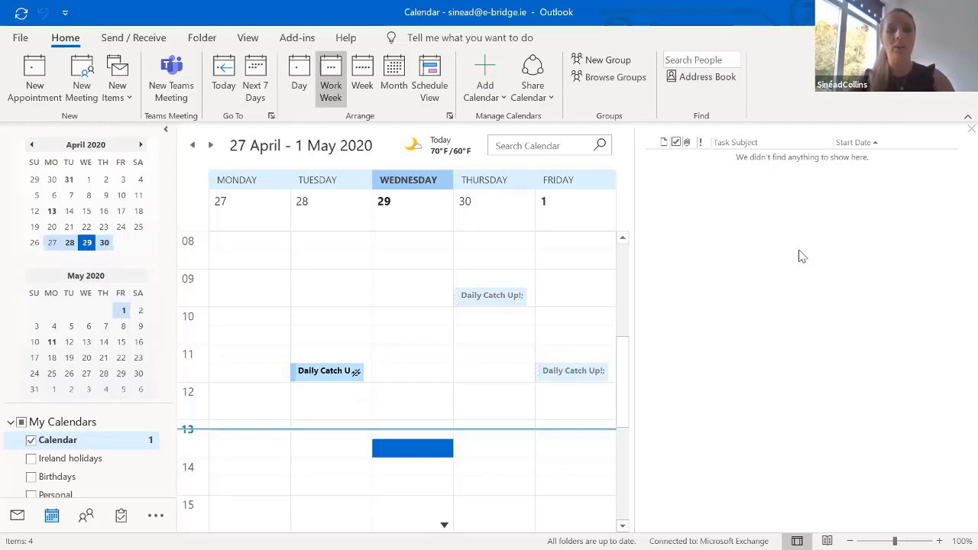
Return to mail and disable Compact Navigation in the Navigation Options so the modules appear as text labels
key("ctrl+1")
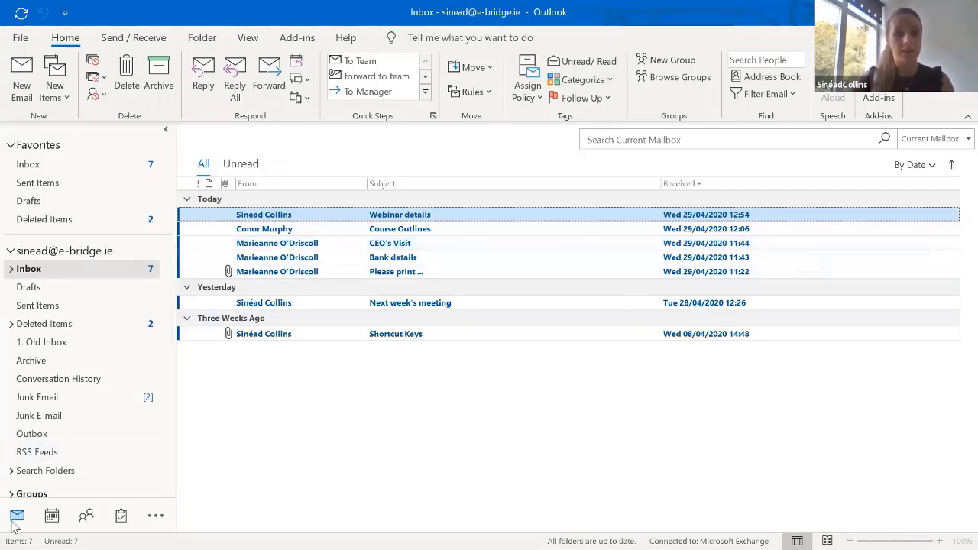
left_click(156, 517)
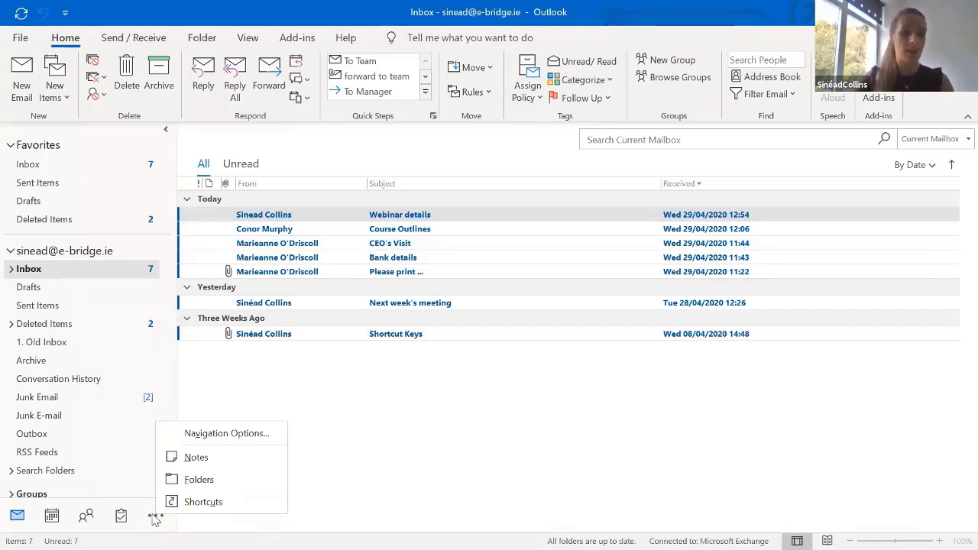
left_click(246, 435)
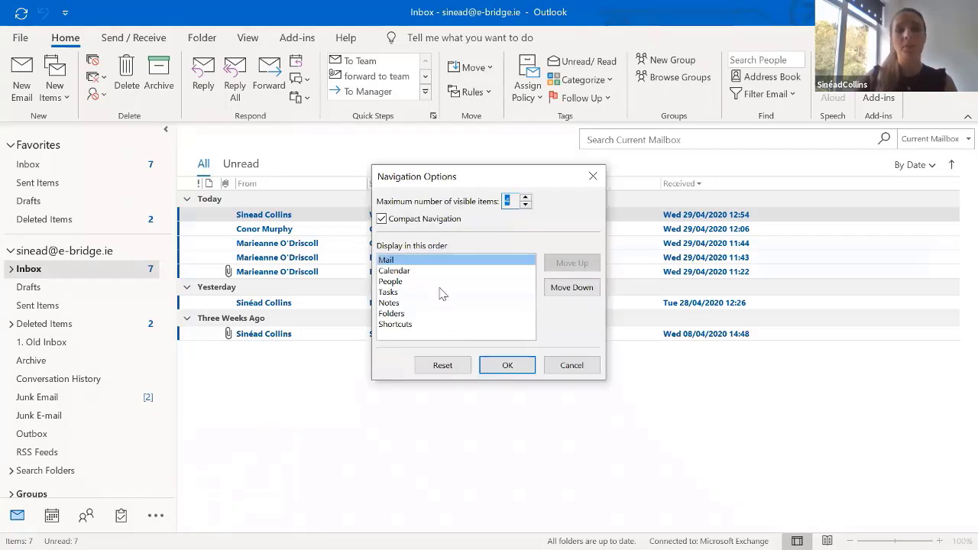
left_click(382, 220)
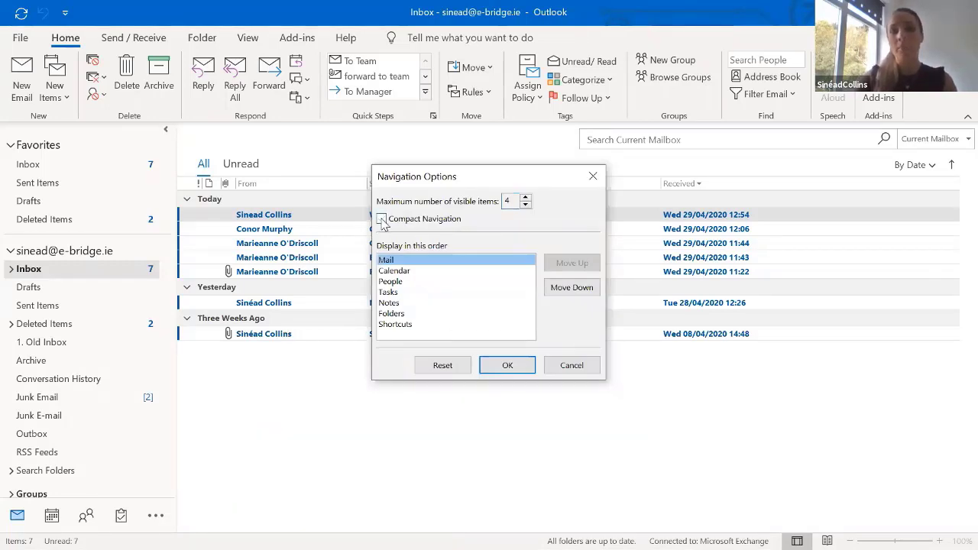
left_click(508, 365)
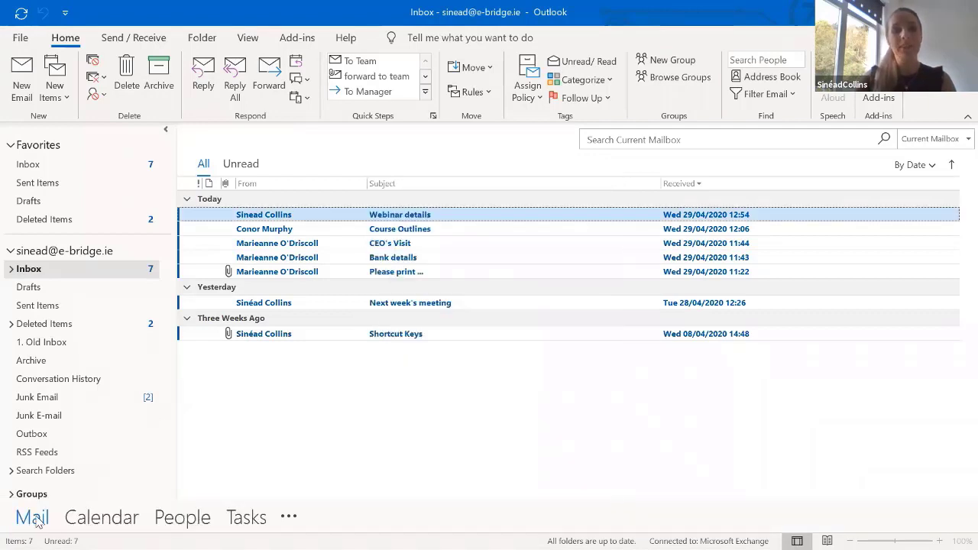
mouse_move(247, 517)
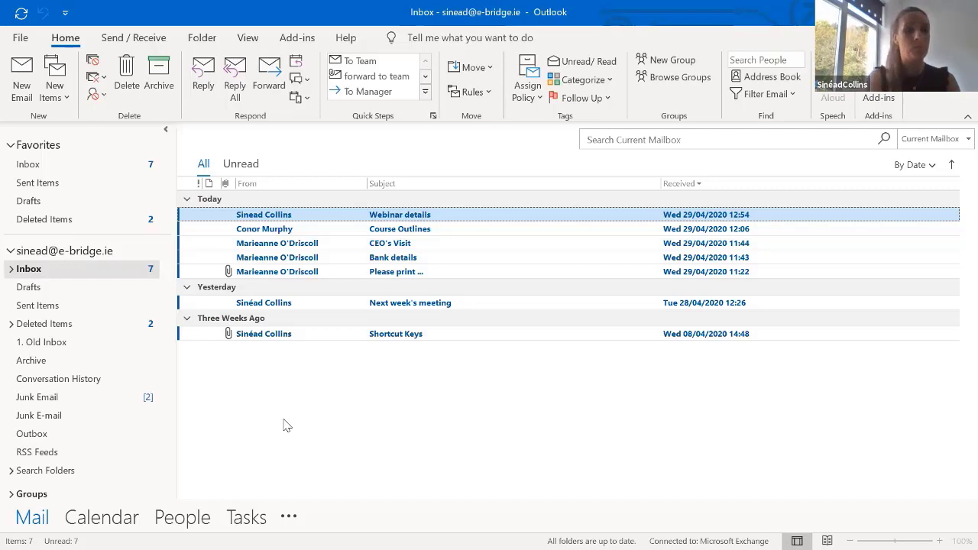
Switch through the Calendar, People and Tasks modules and return to the mail inbox
key("ctrl+2")
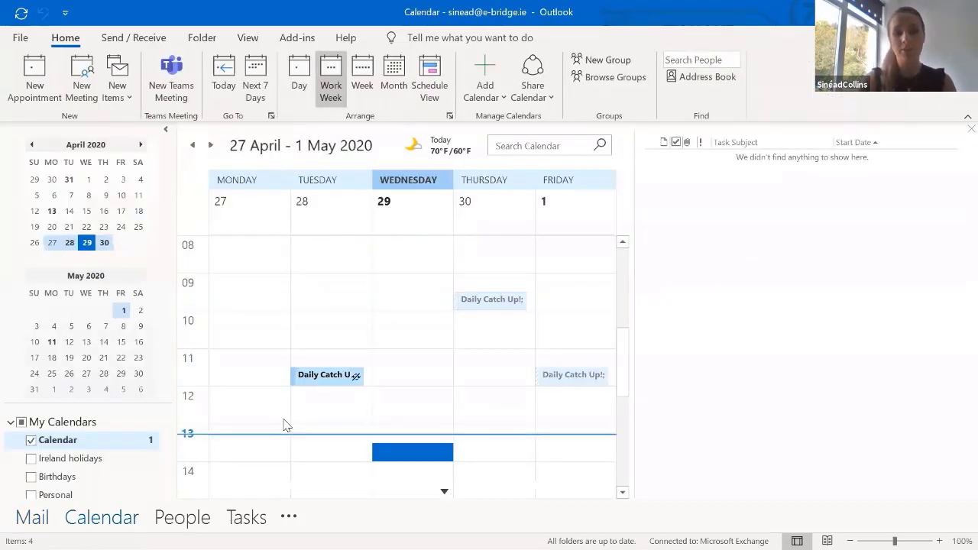
key("ctrl+3")
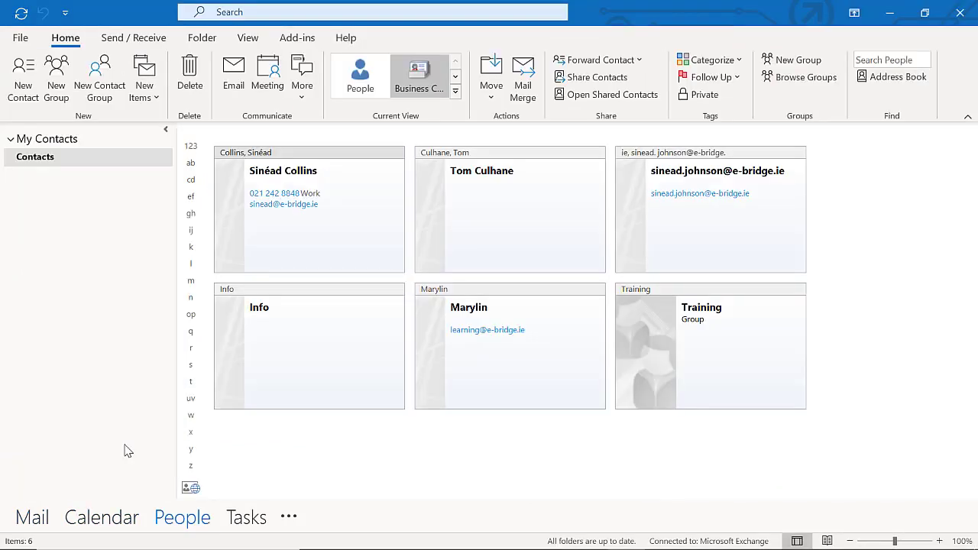
key("ctrl+4")
key("ctrl+1")
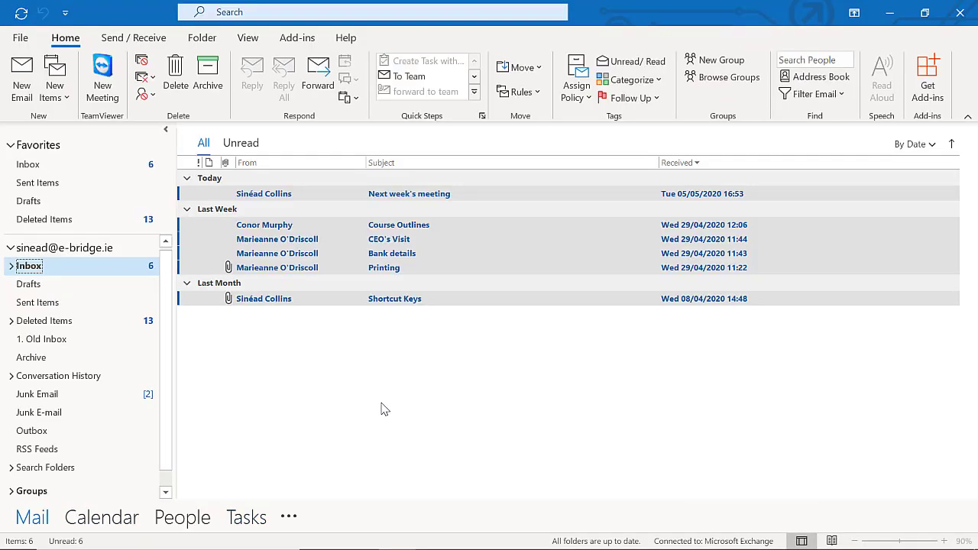
Open a blank email from the inbox and a blank appointment from the calendar, closing each without entering anything
key("ctrl+n")
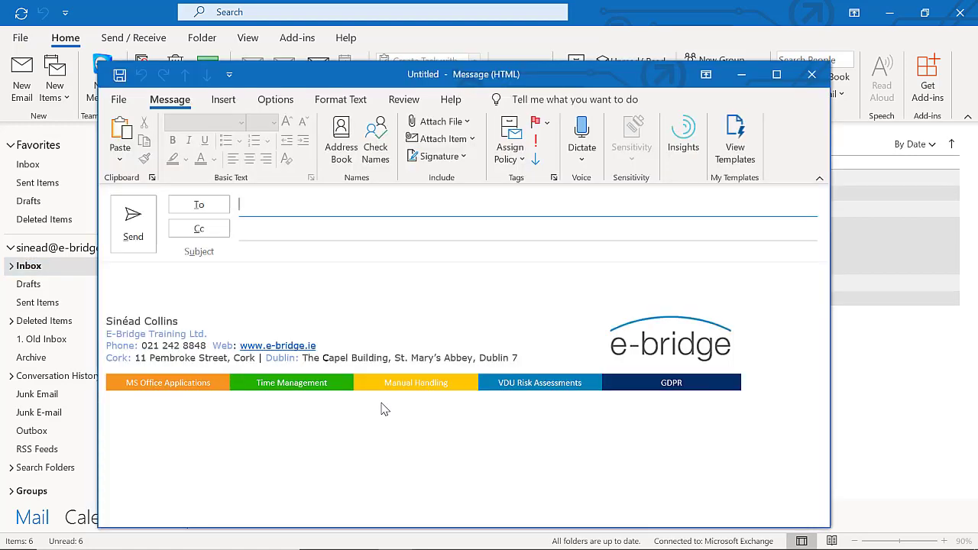
key("Escape")
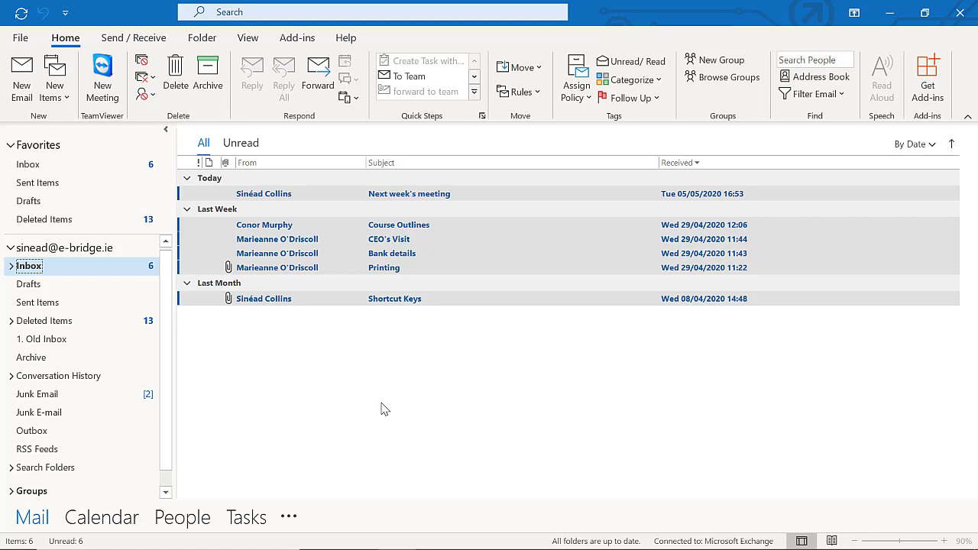
key("ctrl+2")
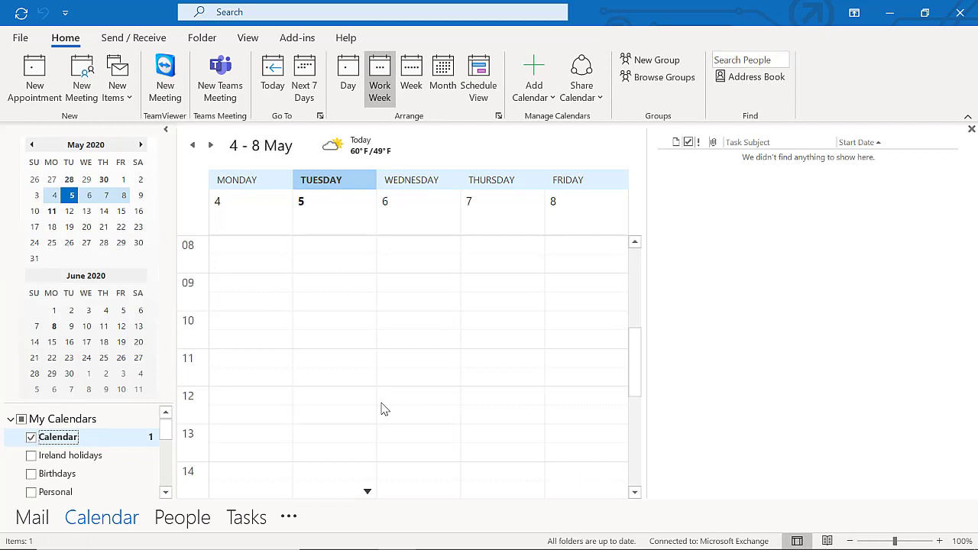
key("ctrl+n")
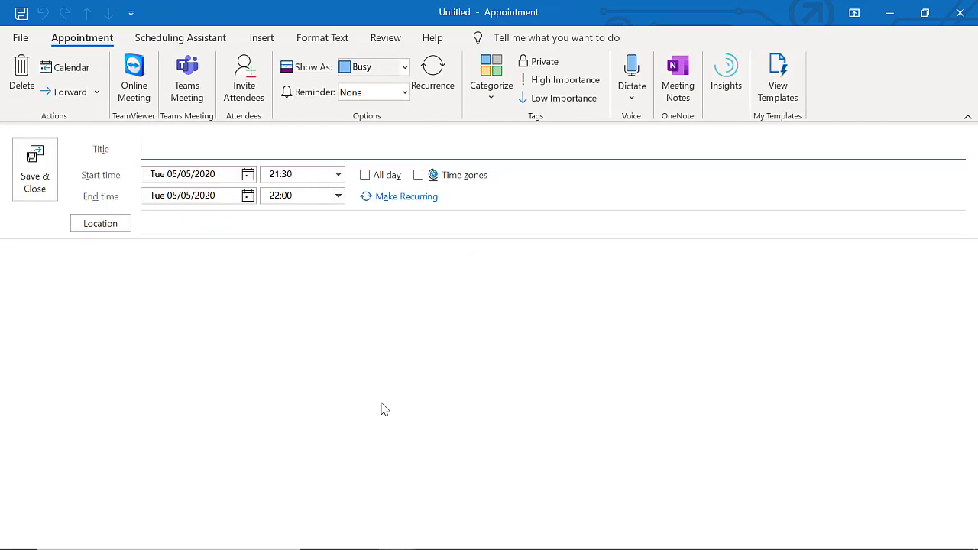
key("Escape")
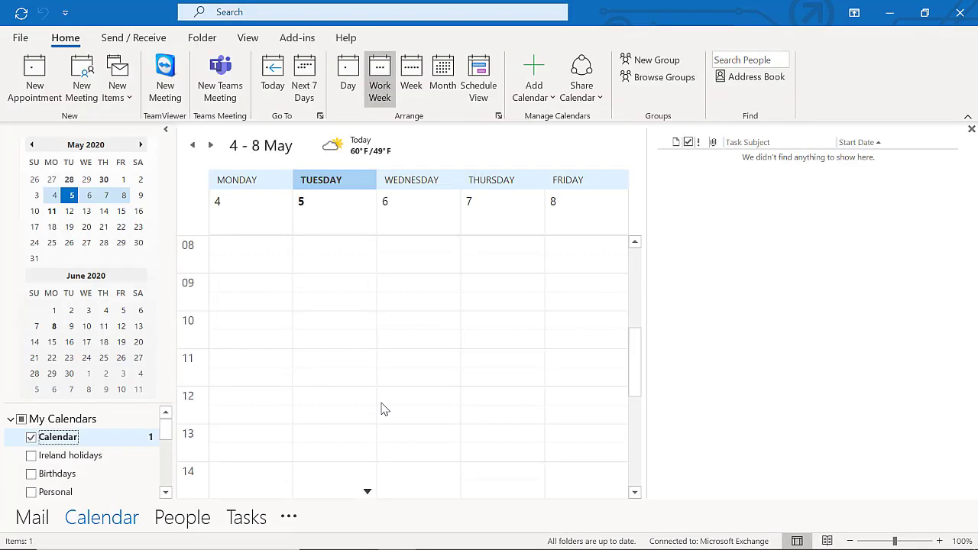
Open a blank contact from People and a blank task from Tasks, closing each without entering anything
key("ctrl+3")
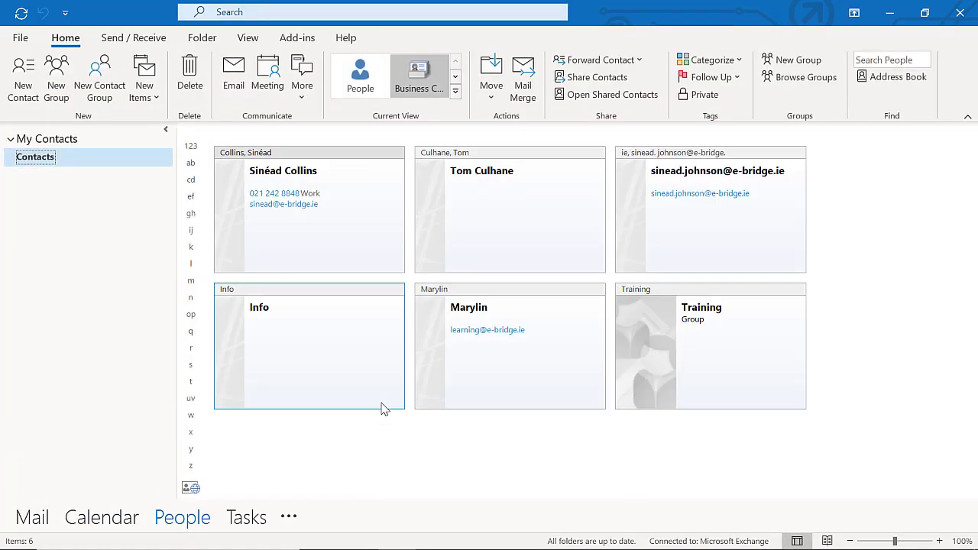
key("ctrl+n")
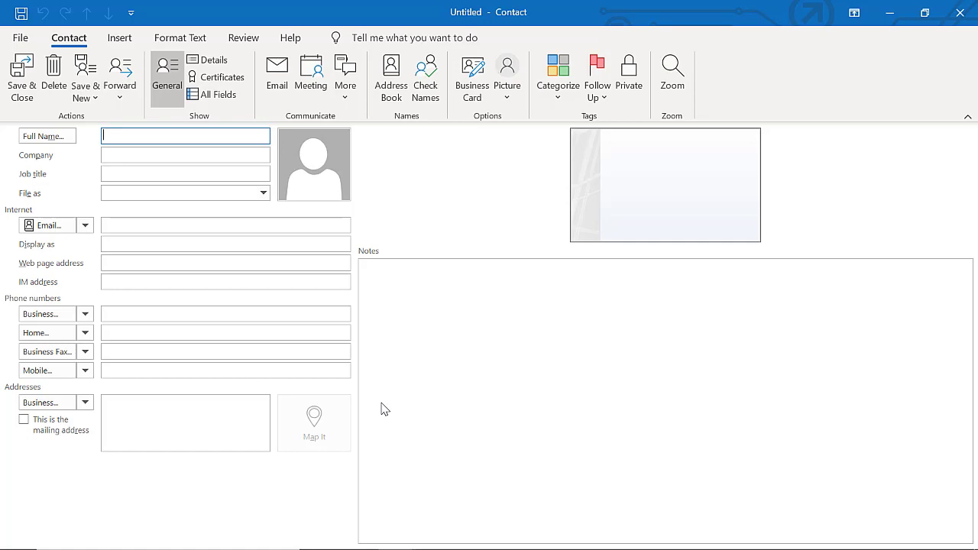
key("Escape")
key("ctrl+4")
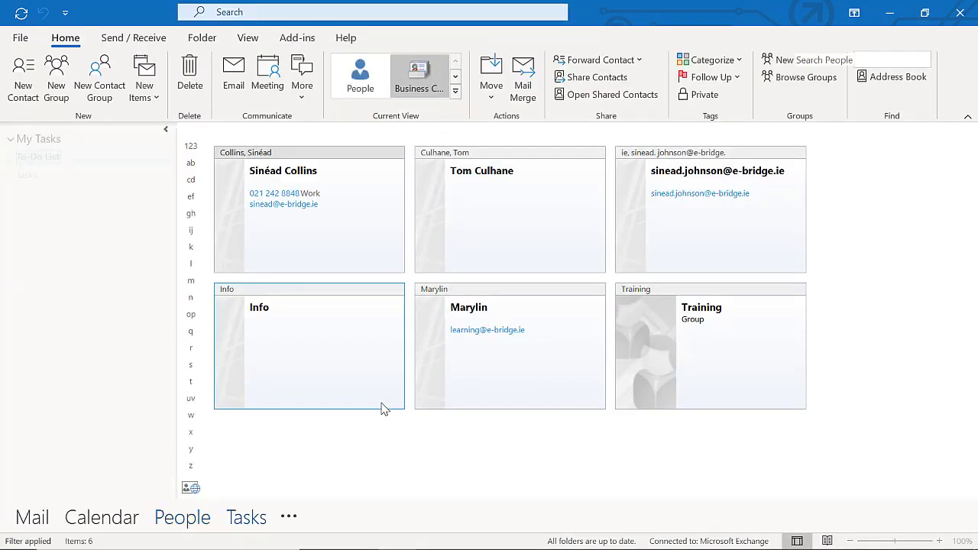
key("ctrl+n")
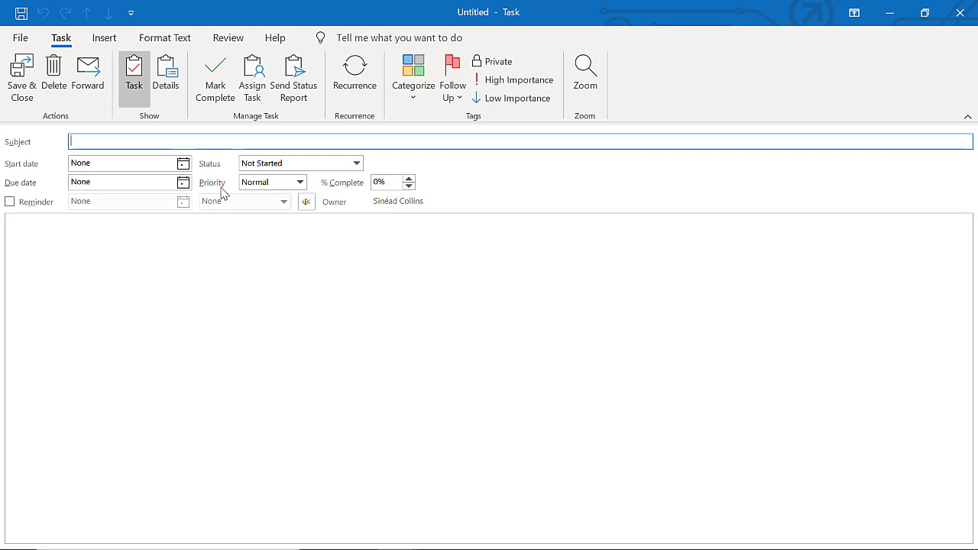
key("Escape")
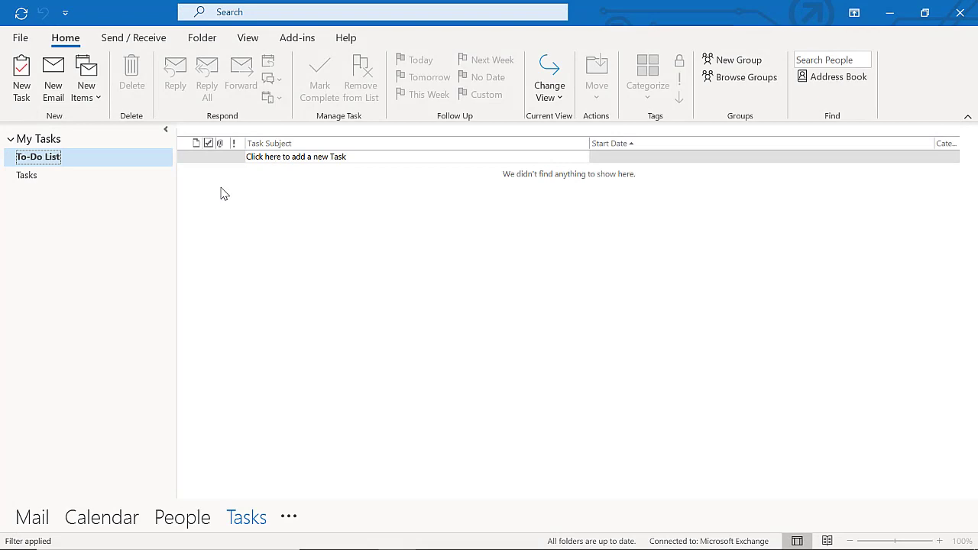
Start a new email message from the mail inbox and maximize the message window
key("ctrl+1")
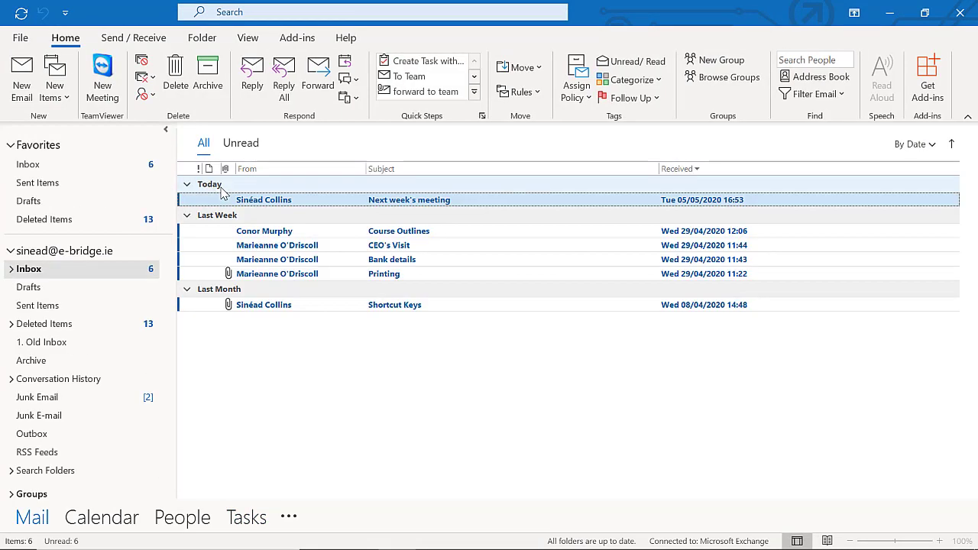
key("ctrl+n")
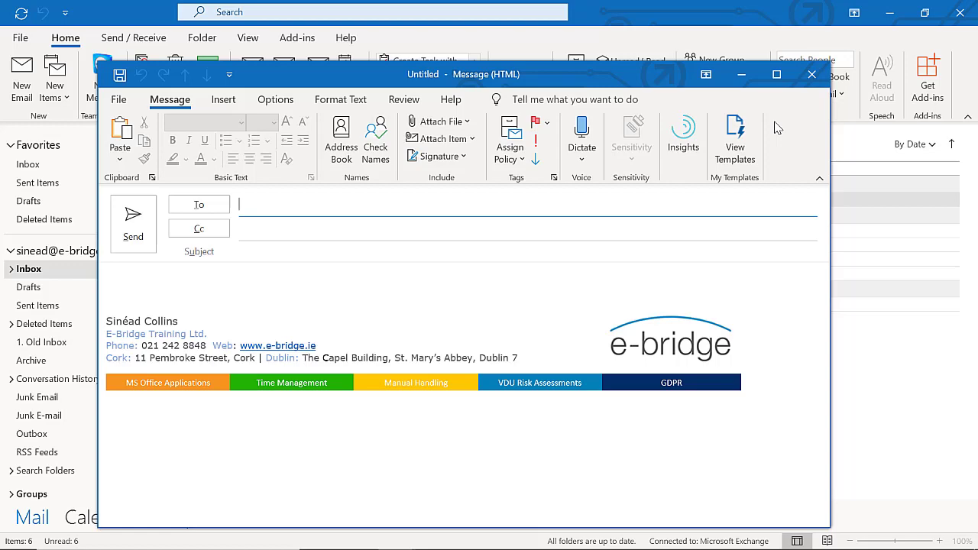
left_click(777, 76)
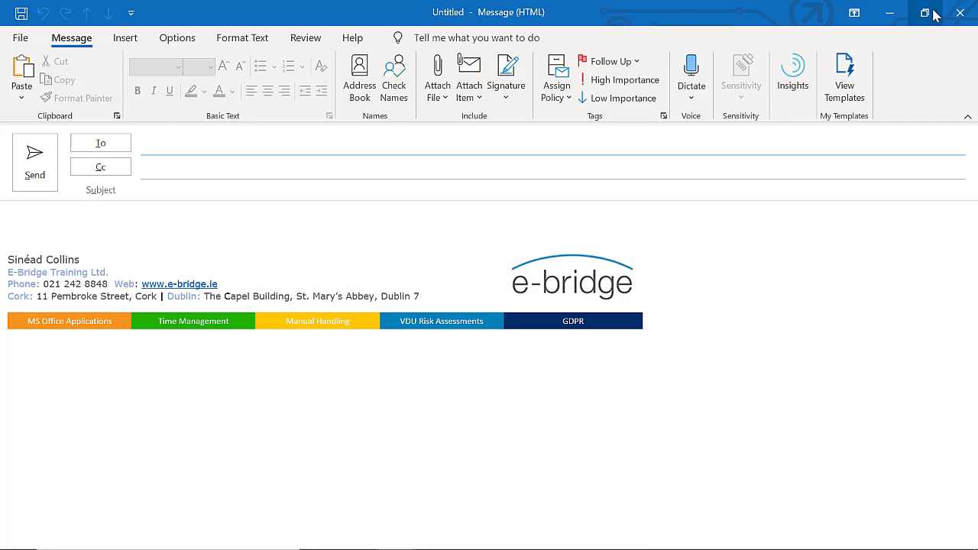
left_click(934, 15)
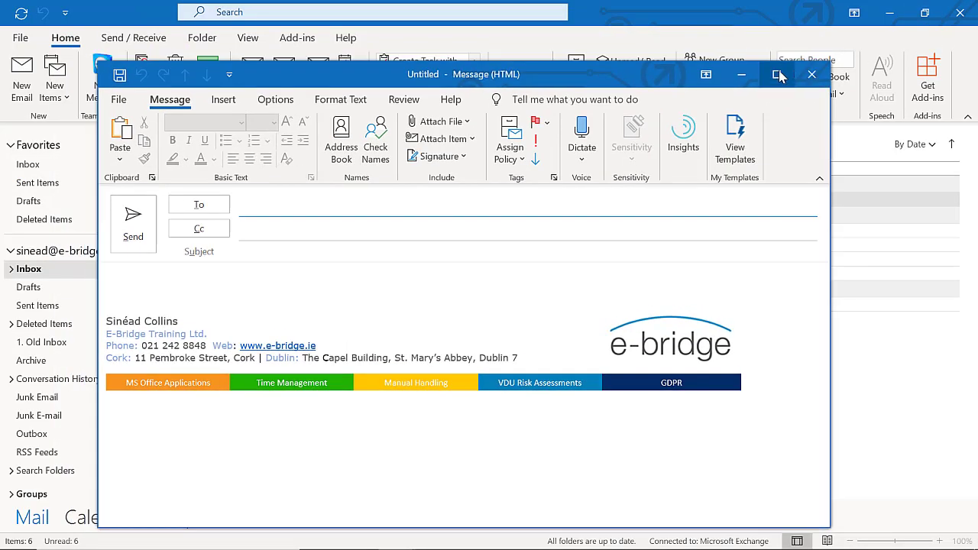
left_click(777, 74)
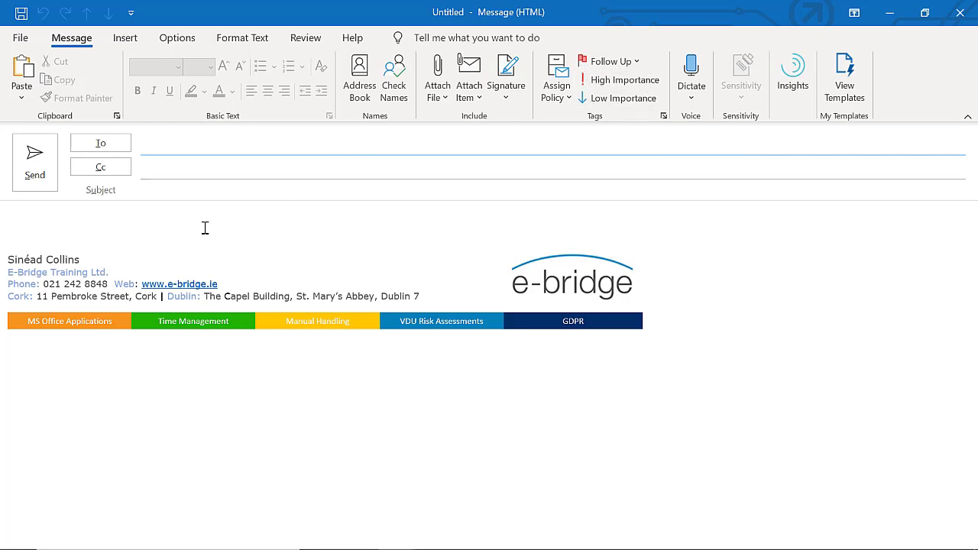
Enter "tEST" in the message body above the signature and close the message without saving the changes
left_click(51, 219)
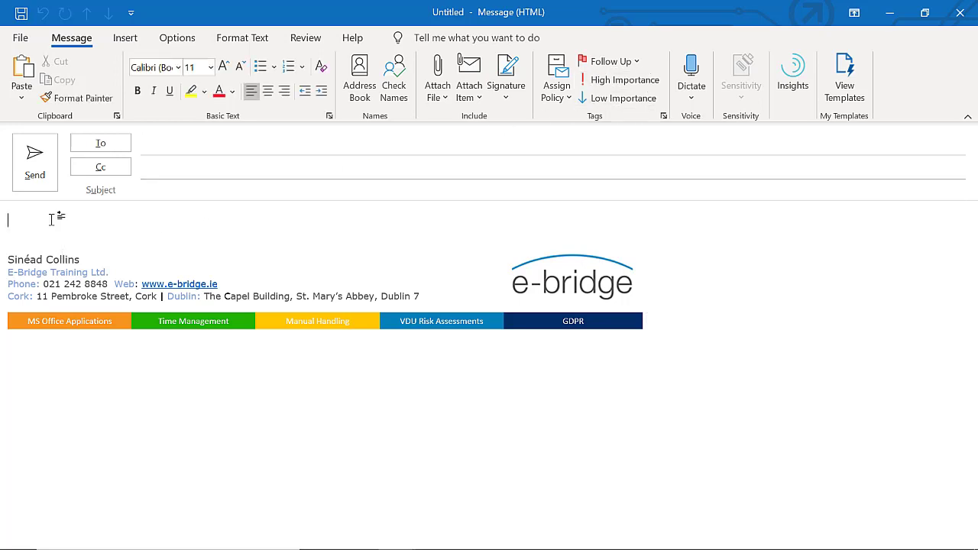
type("tEST")
key("Escape")
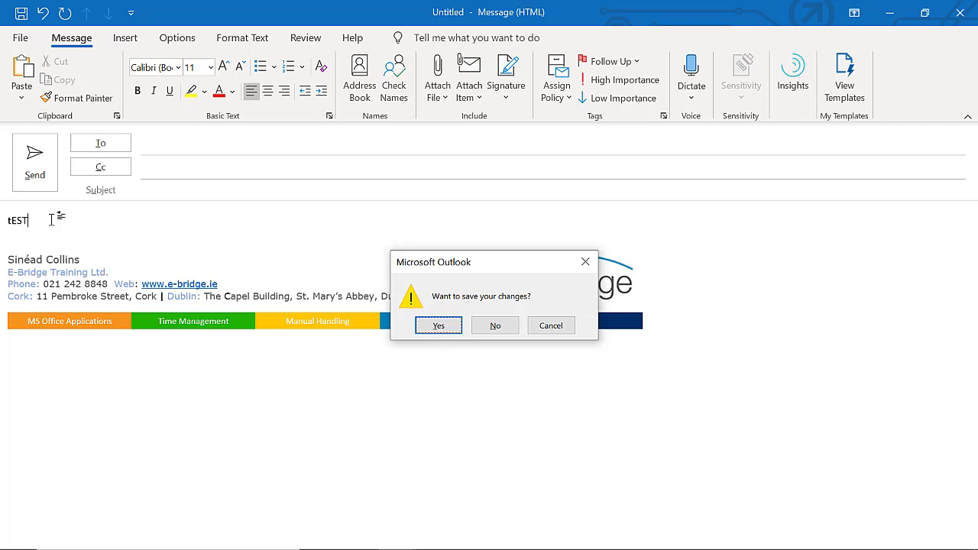
key("n")
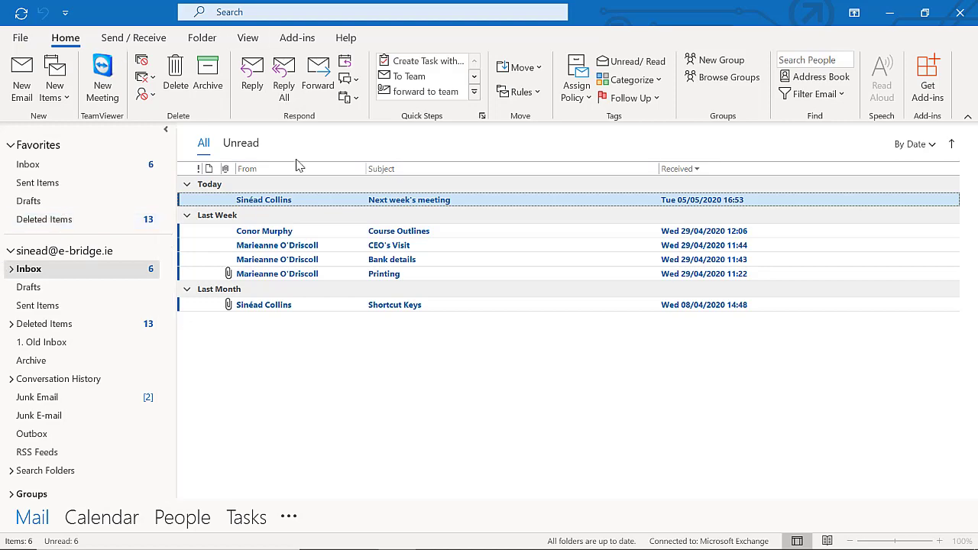
Open the Course Outlines email in a maximized window and page forward three messages to the Printing email
double_click(298, 231)
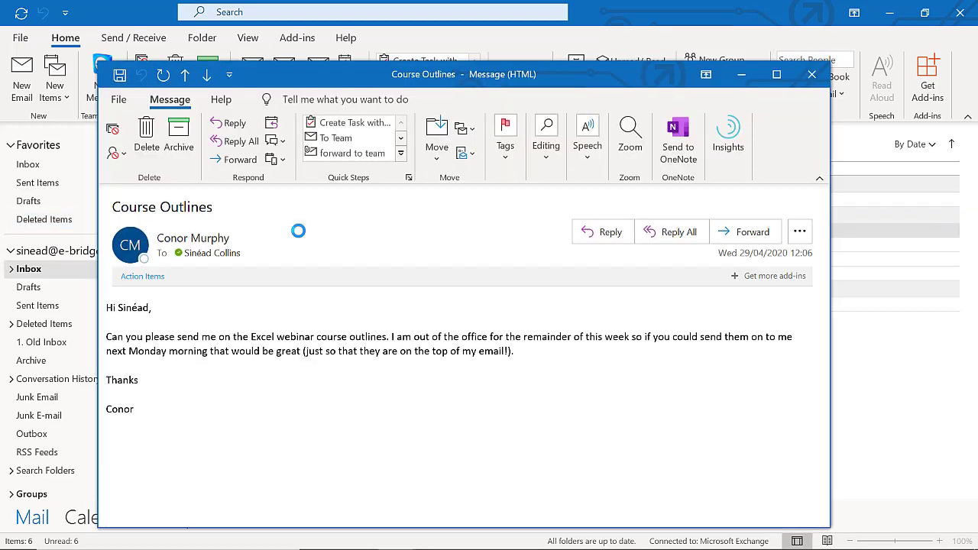
left_click(776, 74)
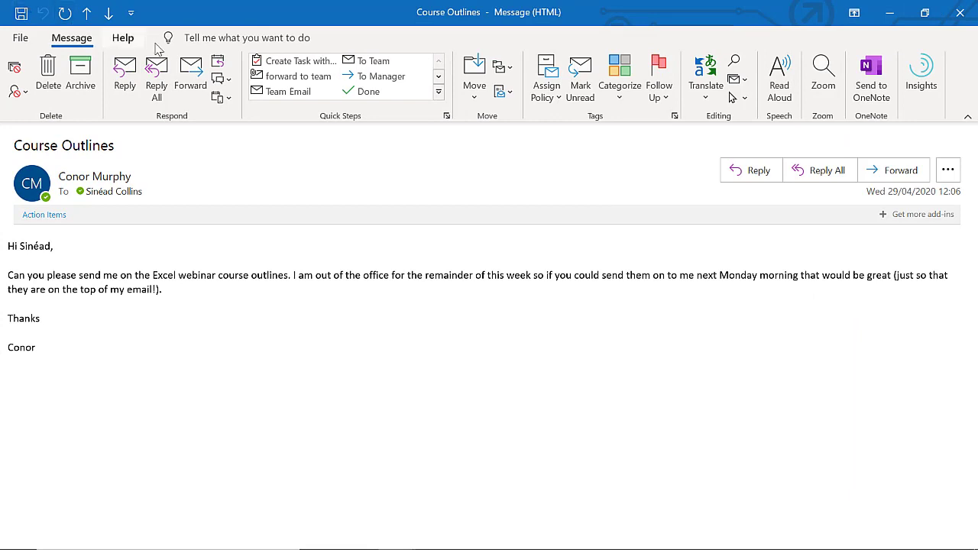
left_click(108, 13)
left_click(108, 13)
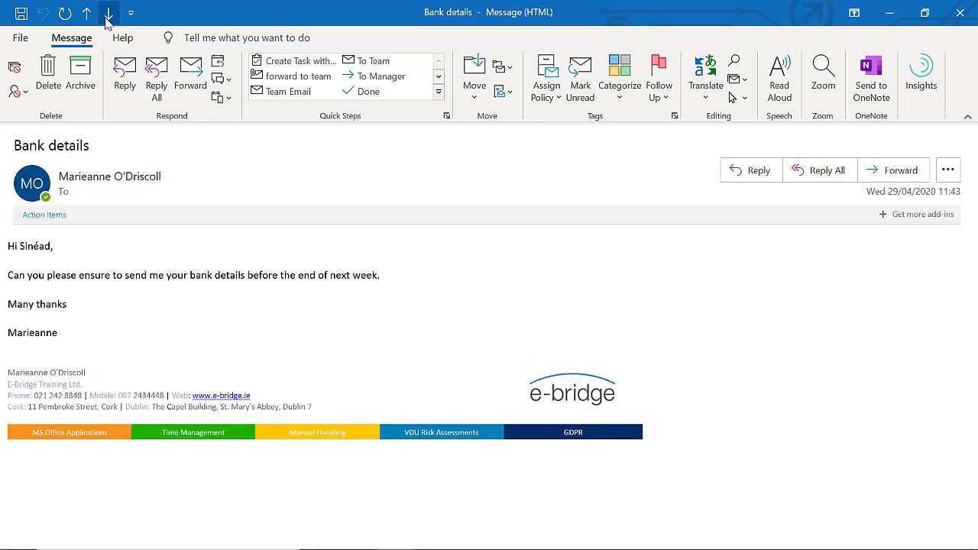
left_click(108, 13)
Page back through the open messages to Course Outlines and forward again to Bank details
left_click(86, 13)
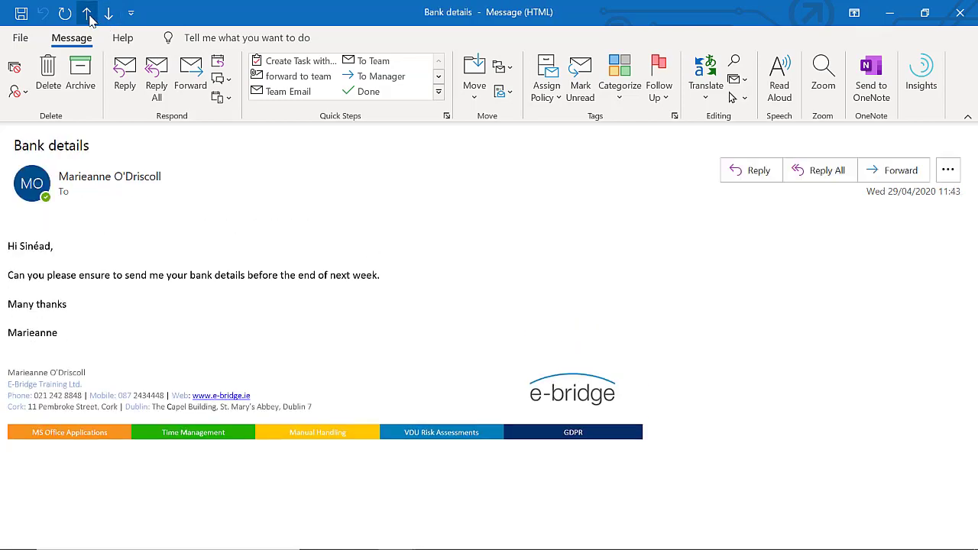
left_click(87, 14)
left_click(87, 14)
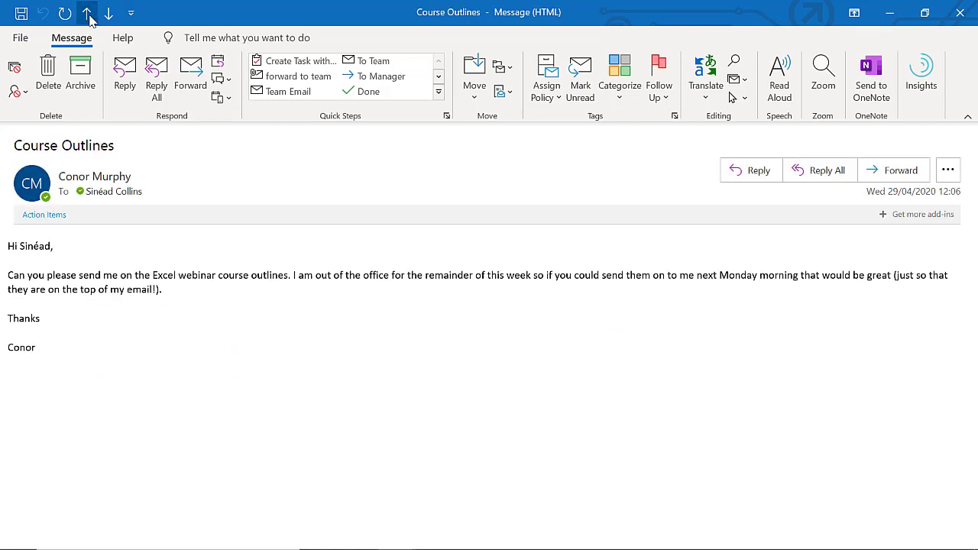
left_click(108, 13)
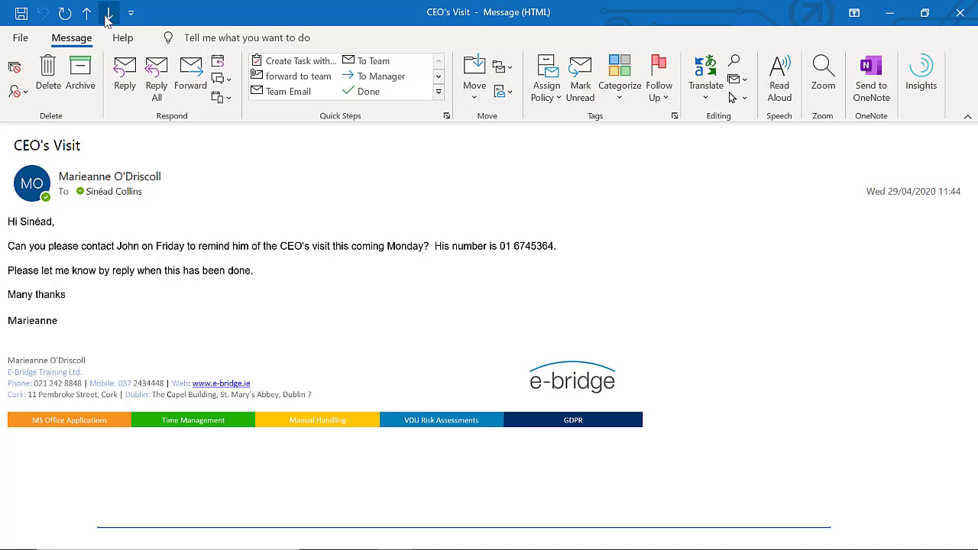
left_click(108, 13)
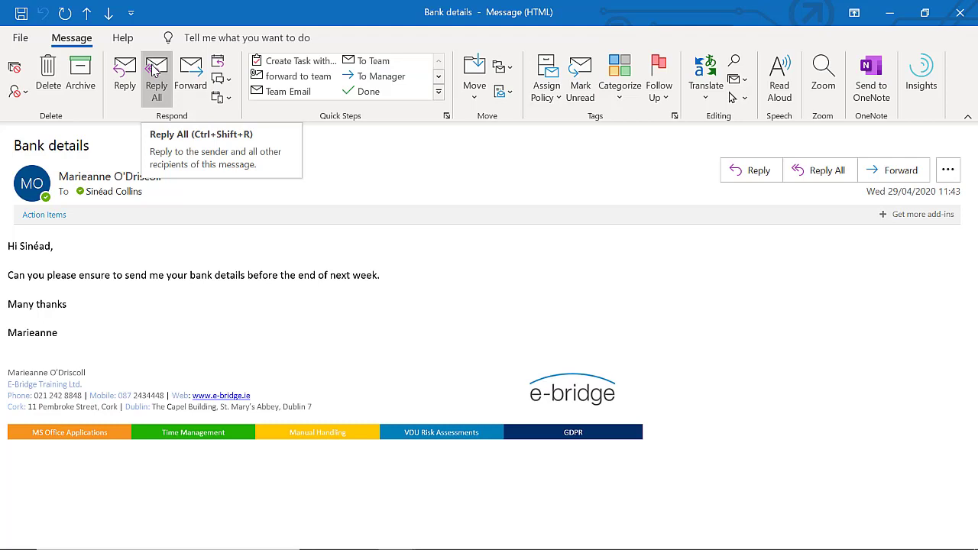
Page back from Bank details to Course Outlines, go forward to the Printing email, and close it
key("ctrl+period")
key("ctrl+period")
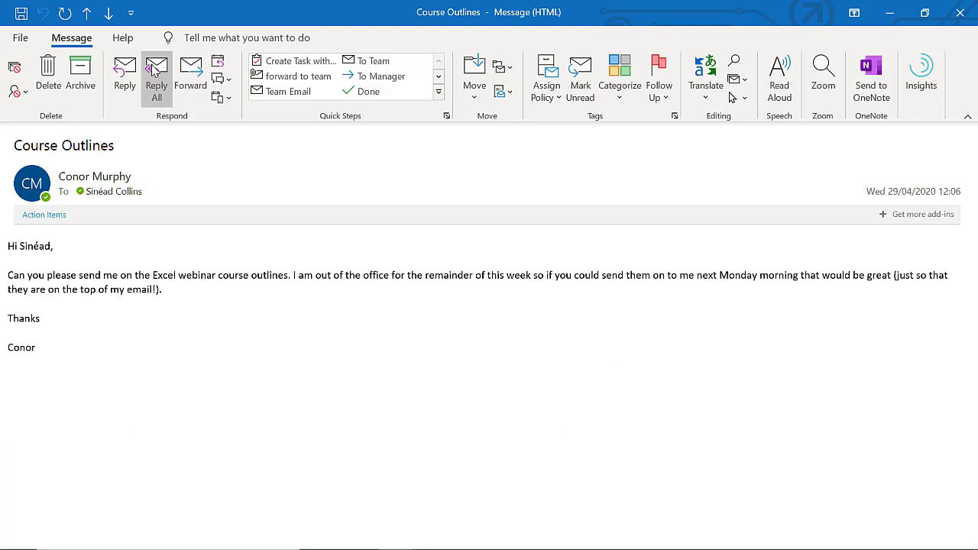
key("ctrl+comma")
key("ctrl+comma")
key("ctrl+comma")
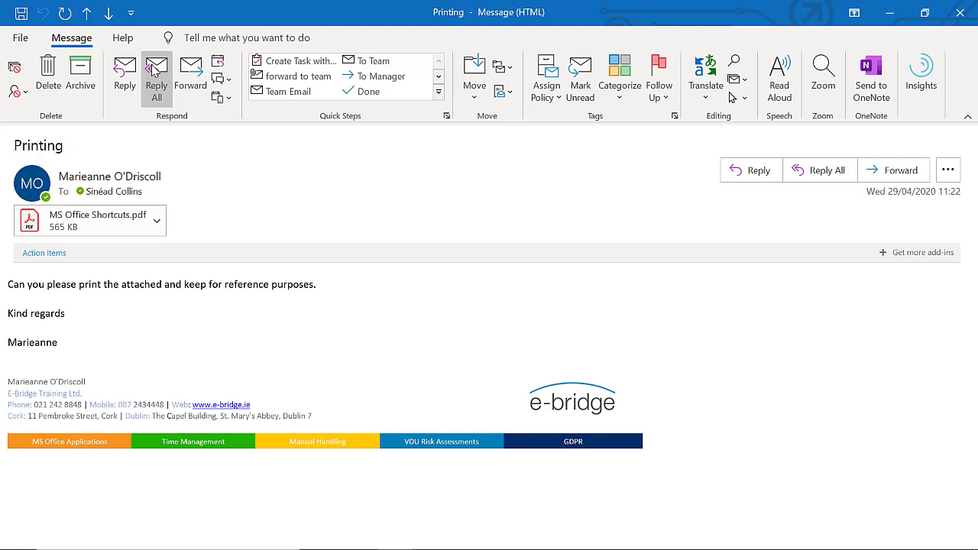
key("Escape")
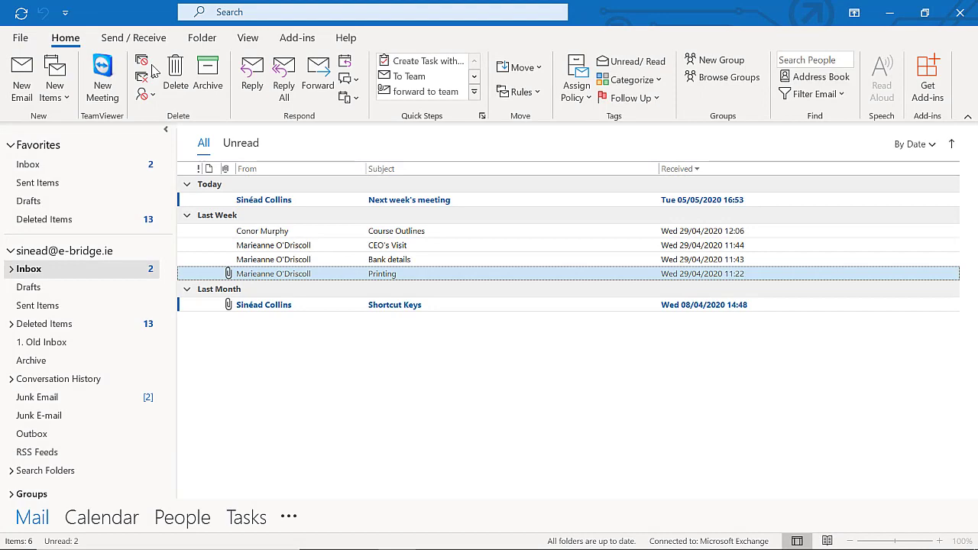
From the inbox, start a reply to and a forward of the Printing email, closing each without entering anything
key("ctrl+r")
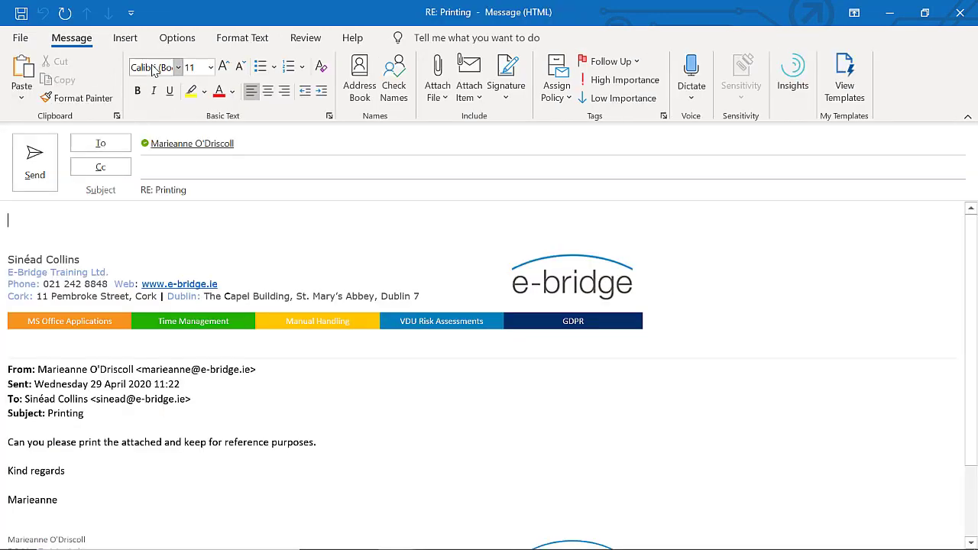
key("Escape")
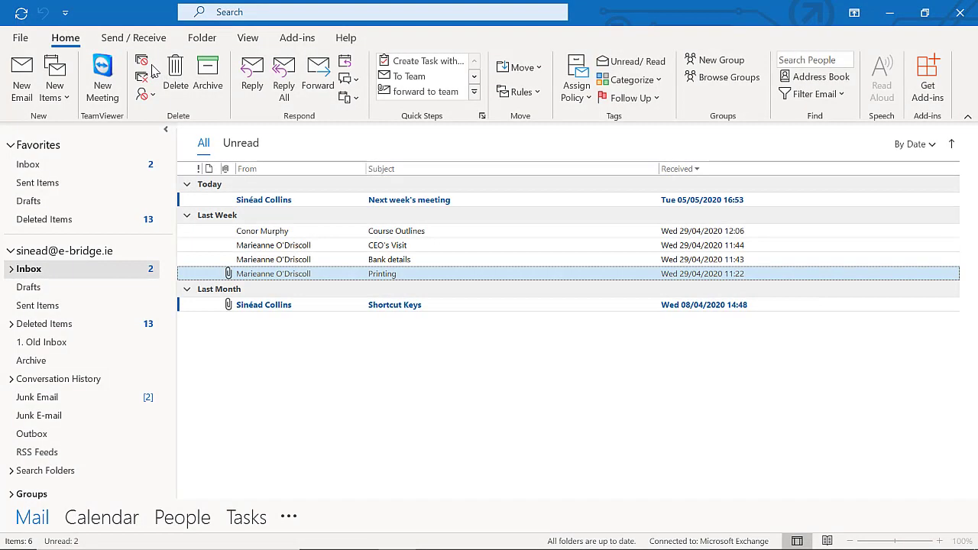
key("ctrl+f")
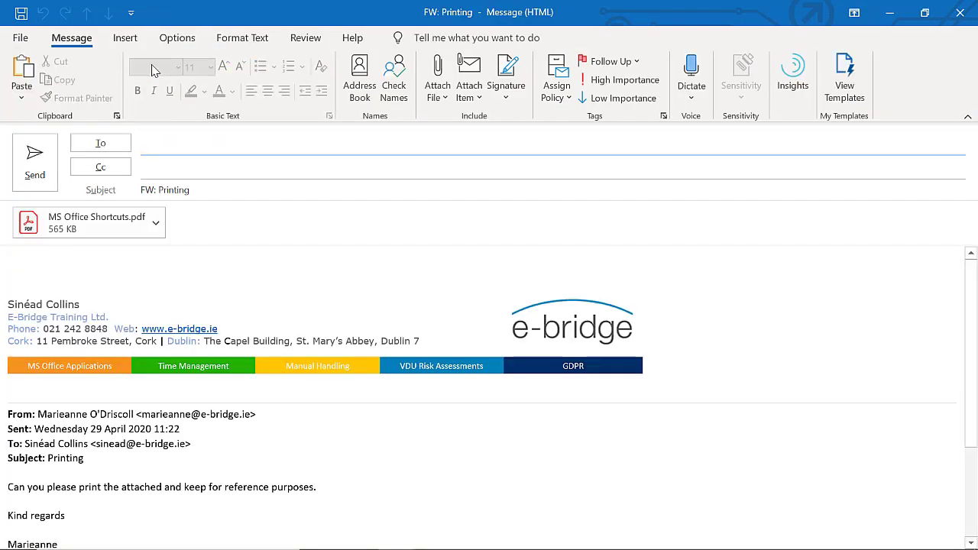
key("Escape")
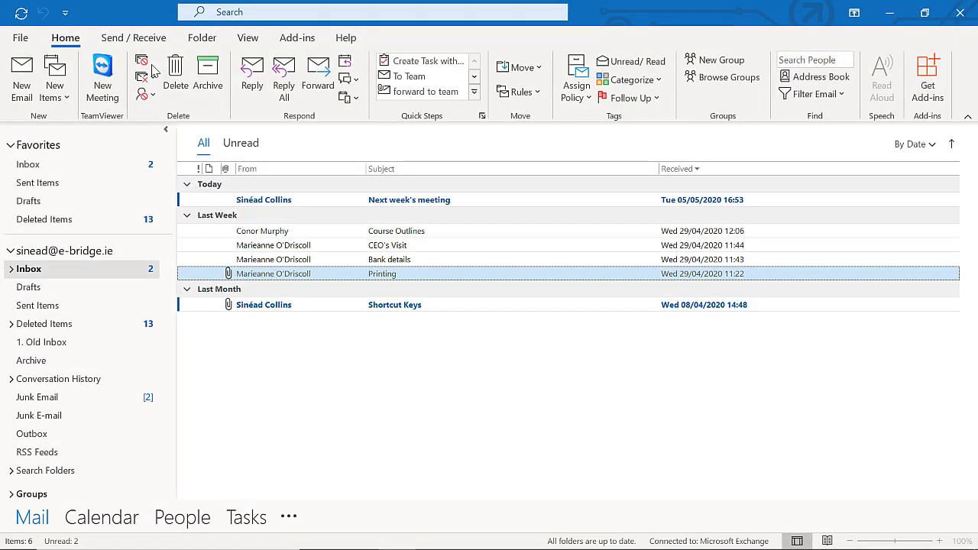
Open the Printing email, start a reply, a forward and a reply to all, closing each unsent, and close the email
key("ctrl+o")
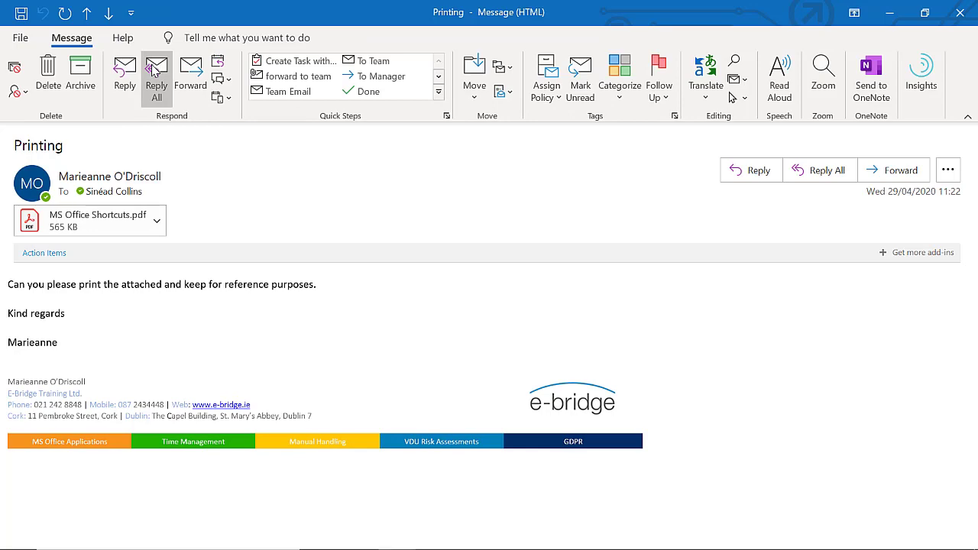
key("ctrl+r")
key("Escape")
key("ctrl+f")
key("Escape")
key("ctrl+shift+r")
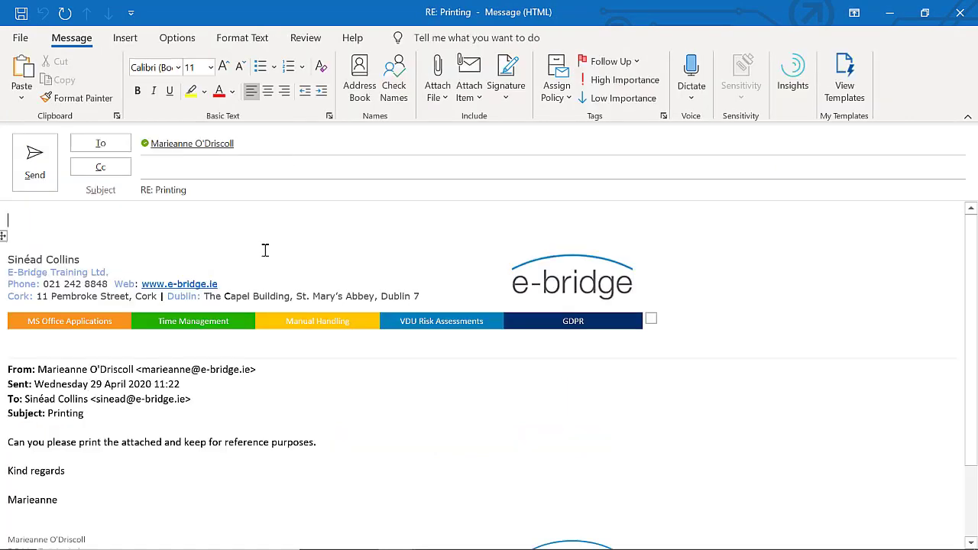
key("Escape")
key("Escape")
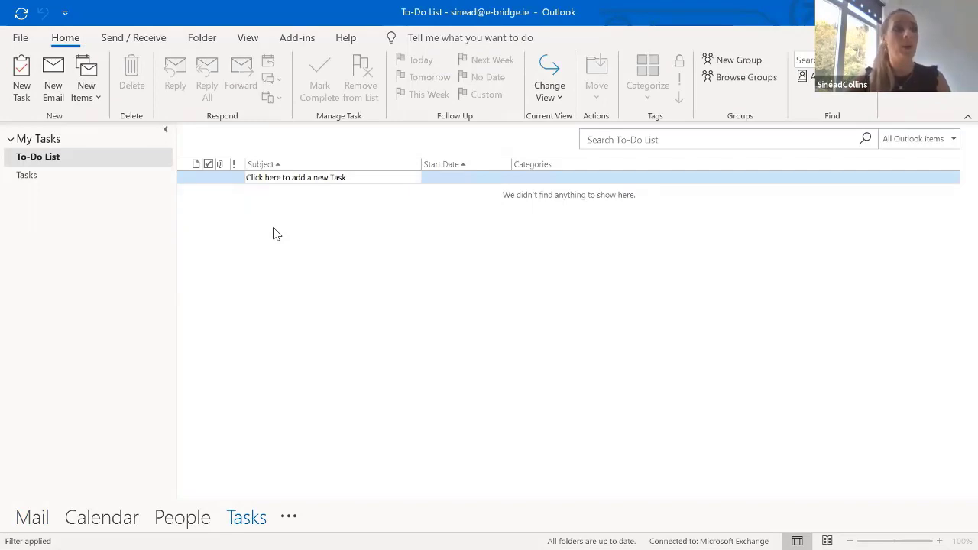
Create a task in the To-Do List with the subject "Phone" plus the person's first name and start date Fri 01/05/2020
double_click(294, 177)
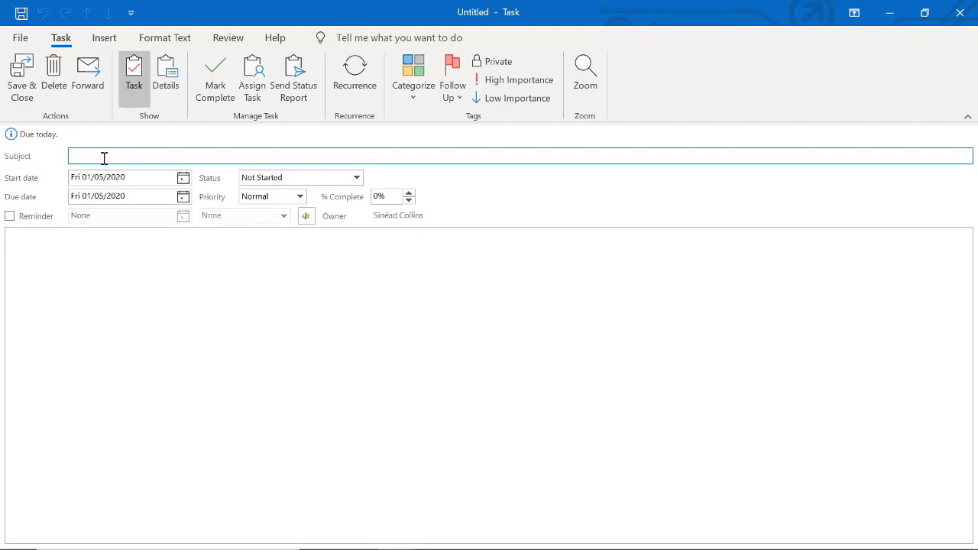
type("Phone Bob")
key("Tab")
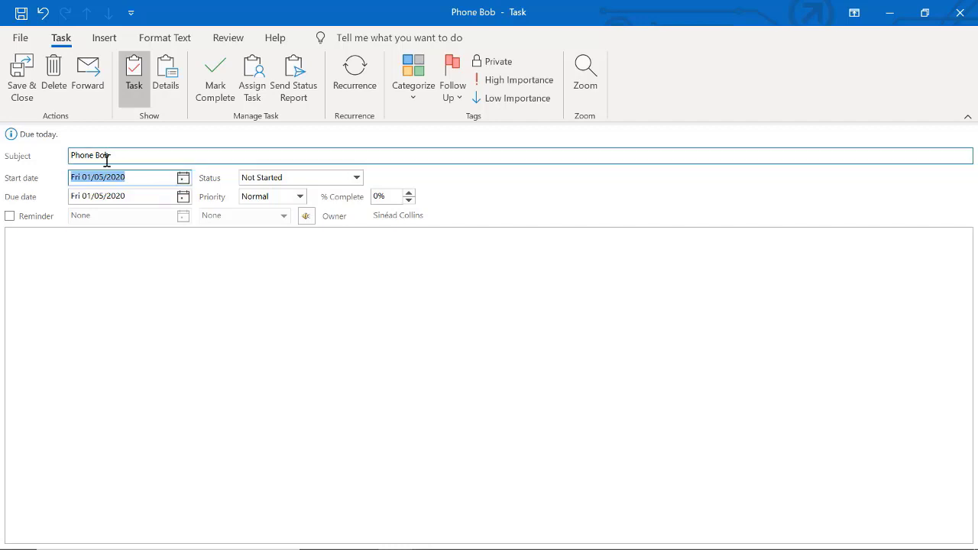
left_click(184, 178)
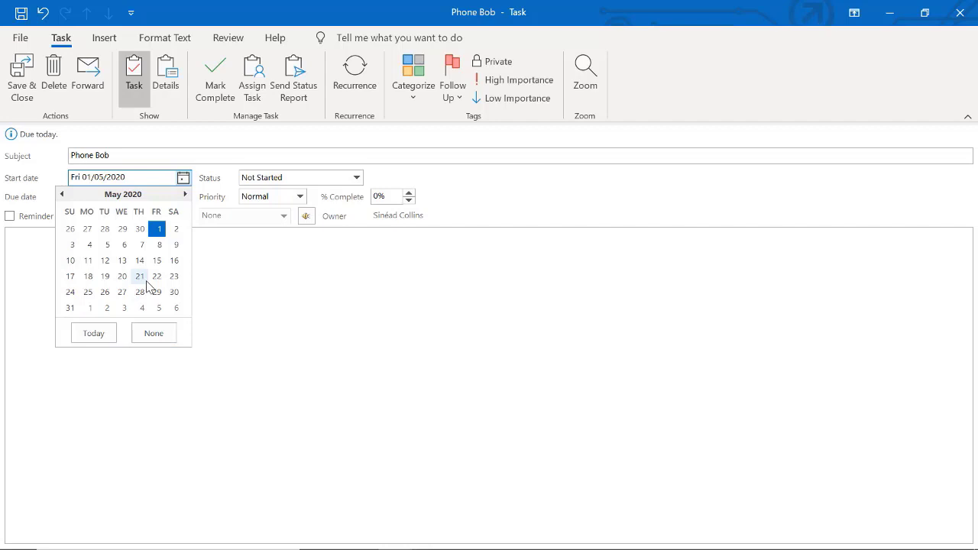
left_click(158, 232)
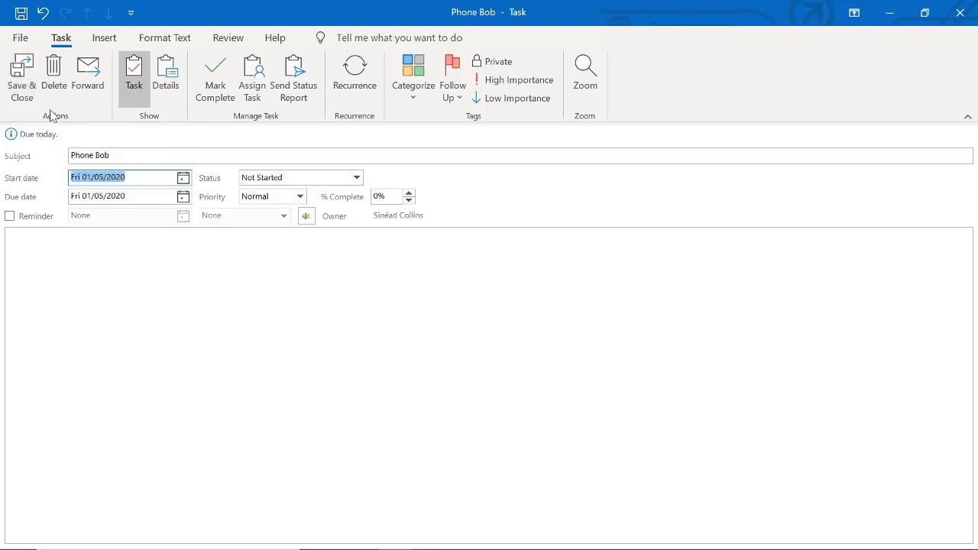
Set the phone call task's priority to Normal, and save and close the task
left_click(300, 197)
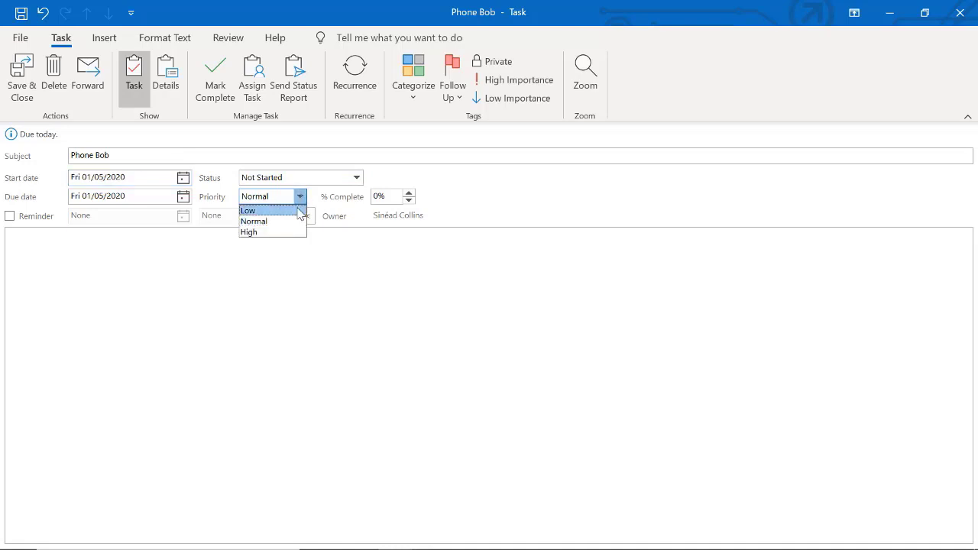
left_click(290, 220)
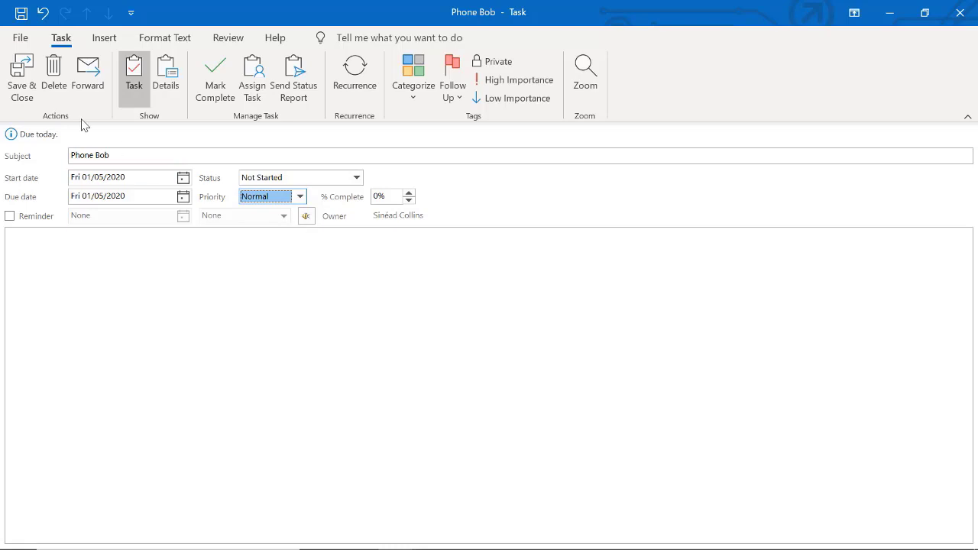
left_click(30, 83)
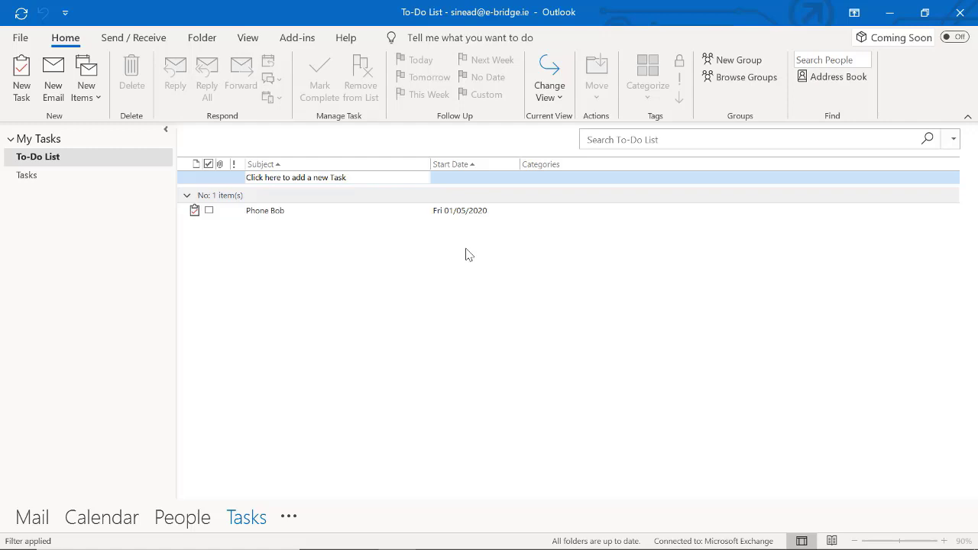
Create and save the task "Order Printer Toner" with start date Sat 02/05/2020, and slightly widen the To-Do List's Subject column
left_click(28, 82)
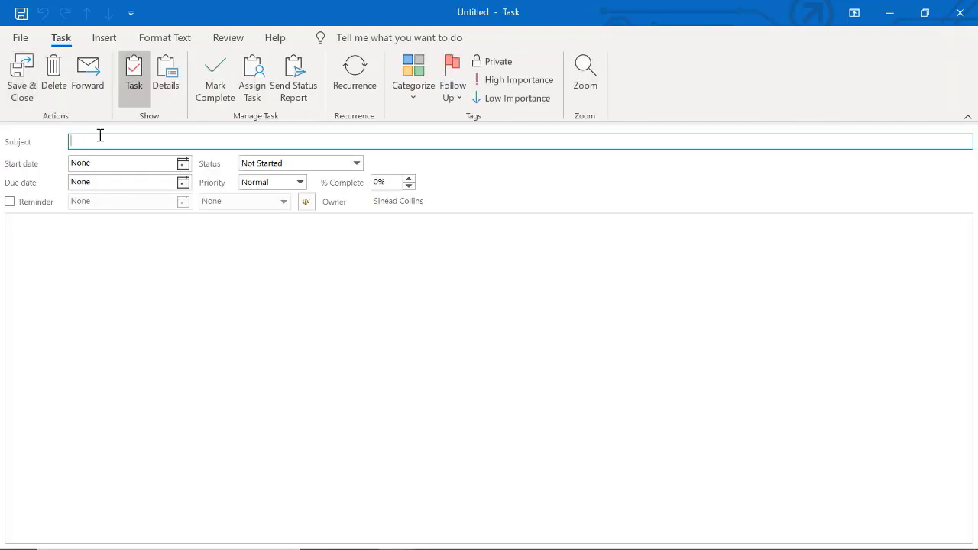
left_click(100, 136)
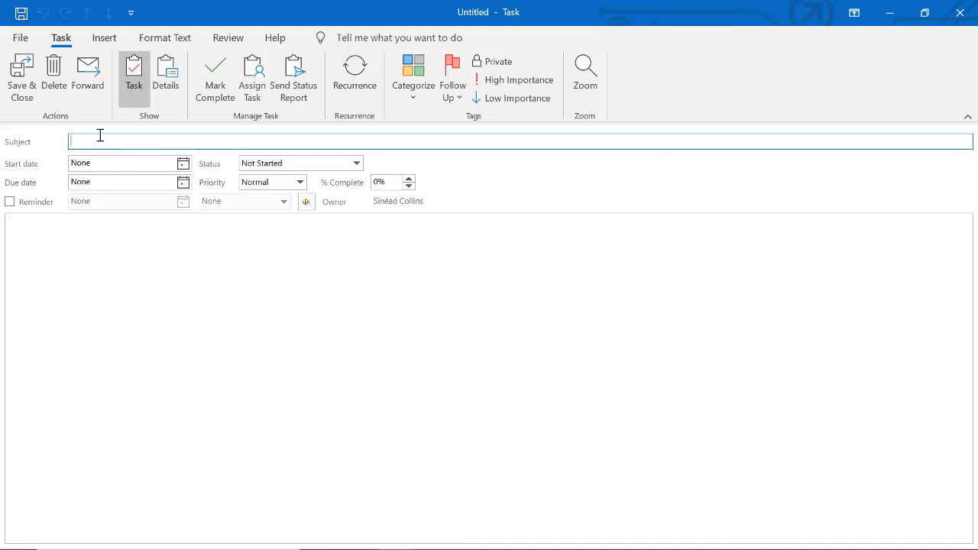
type("Order Printer Toner")
left_click(183, 163)
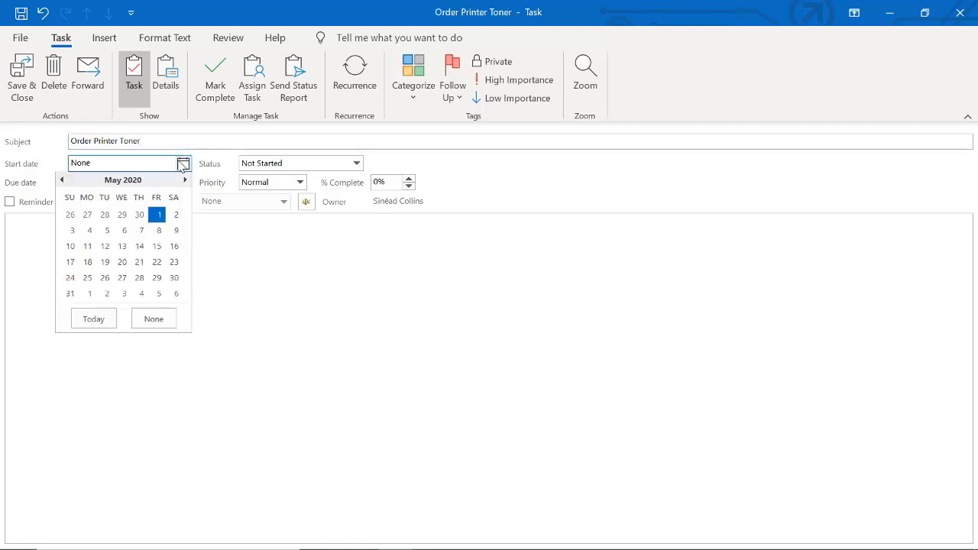
left_click(176, 215)
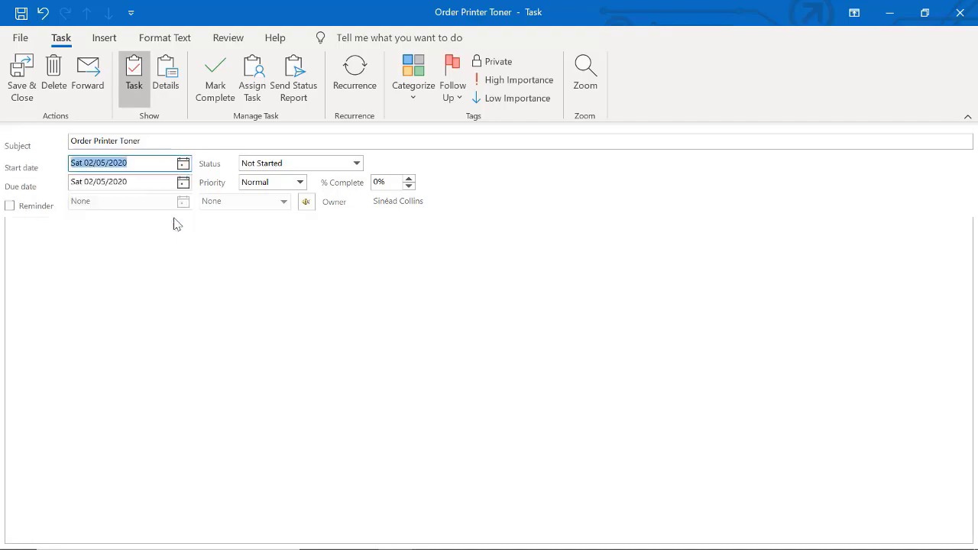
left_click(21, 77)
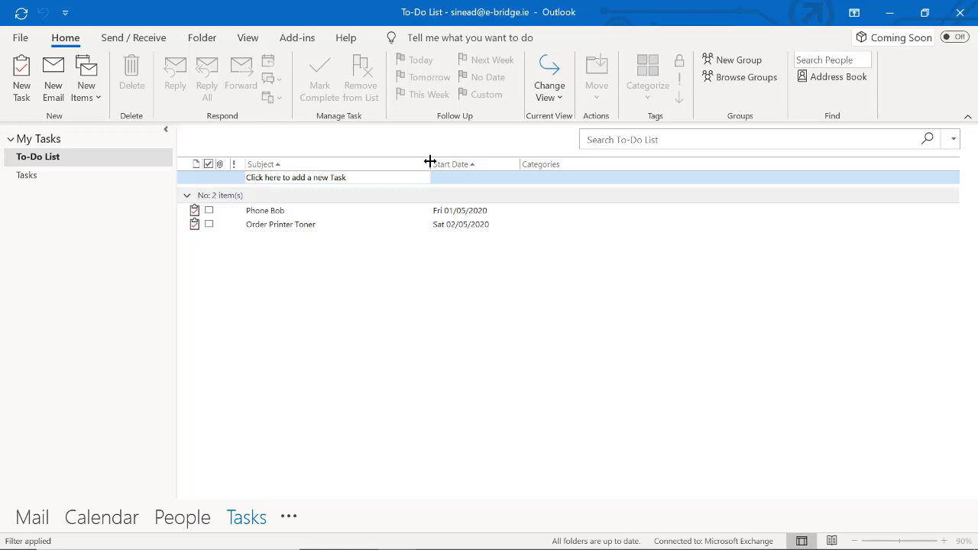
mouse_move(430, 164)
left_mouse_down()
mouse_move(375, 164)
mouse_move(439, 163)
left_mouse_up()
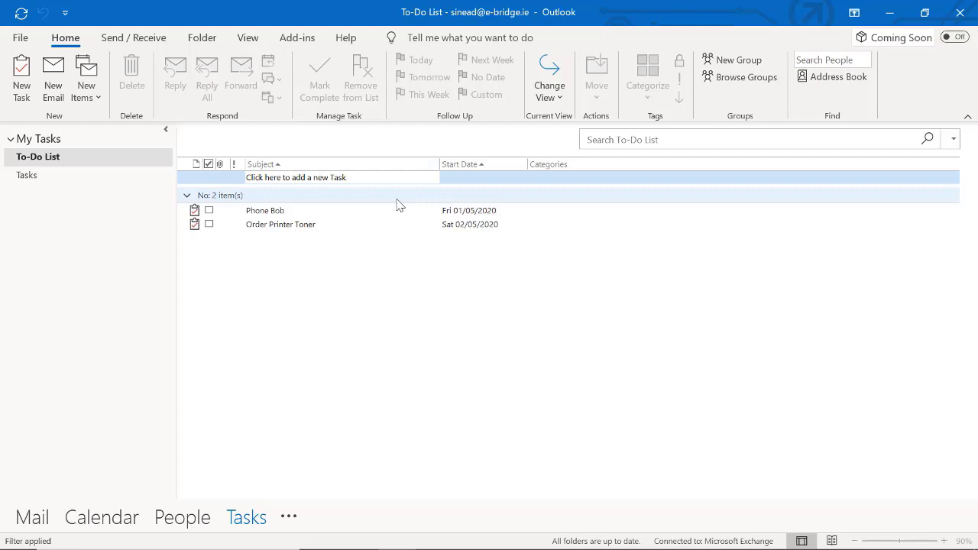
Start a new task with the subject "Check on status of delivery" and set its start date to Sat 02/05/2020
left_click(21, 88)
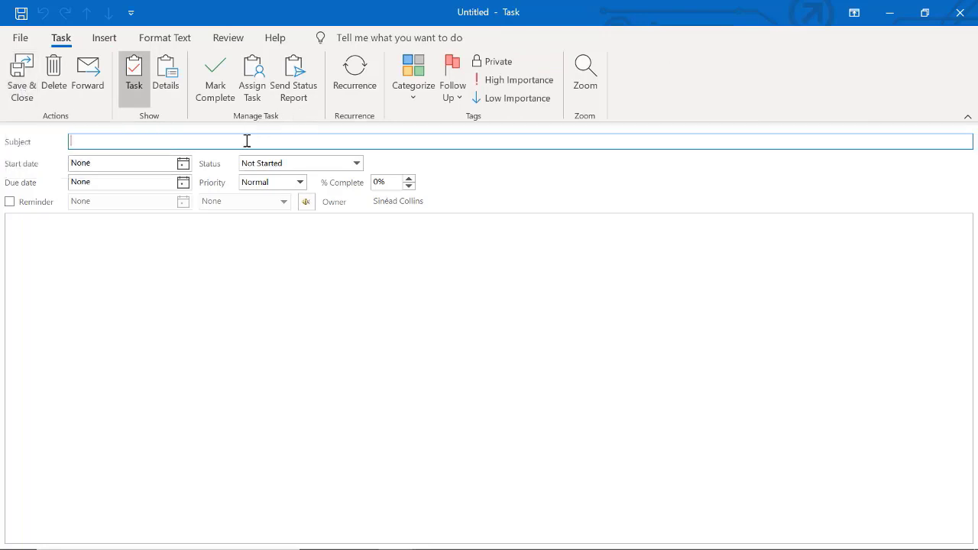
type("Check on staus of delivery")
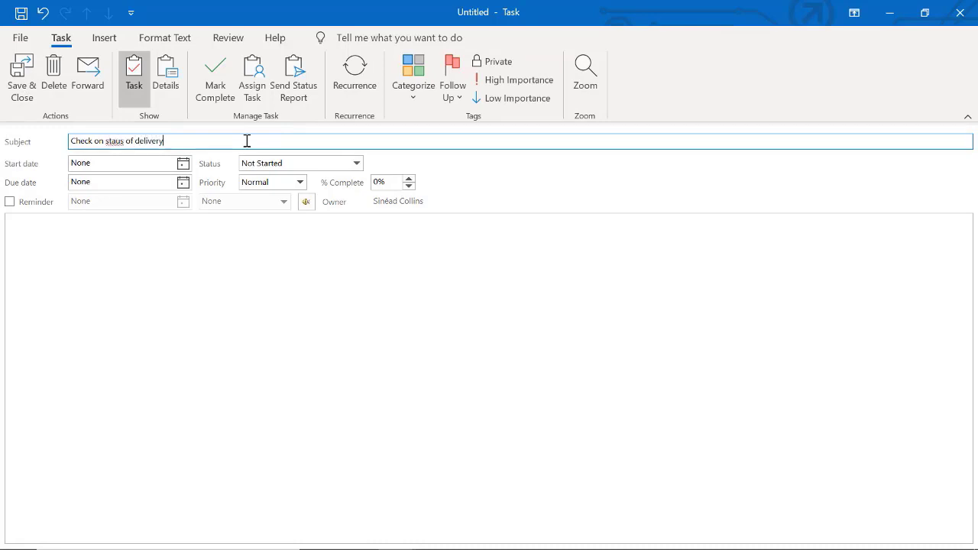
left_click(117, 141)
type("t")
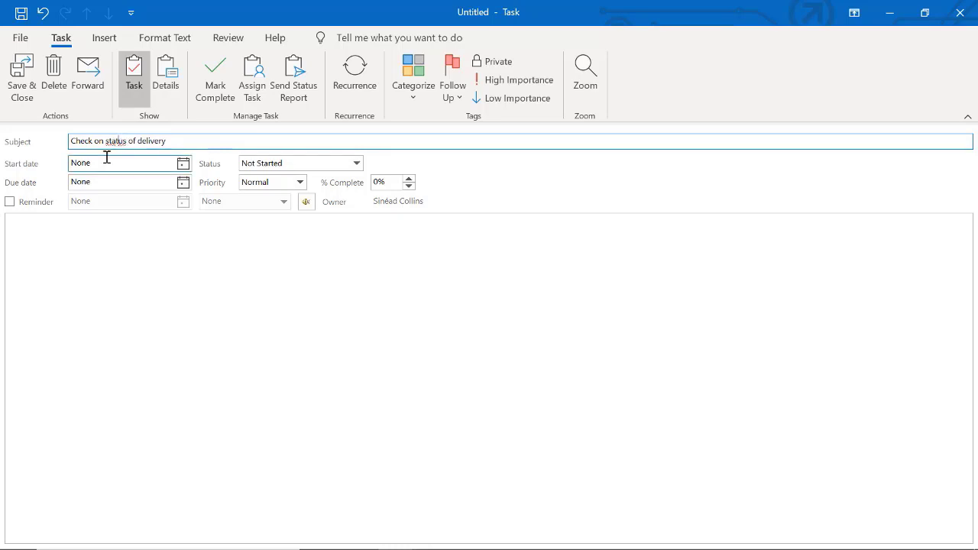
left_click(183, 163)
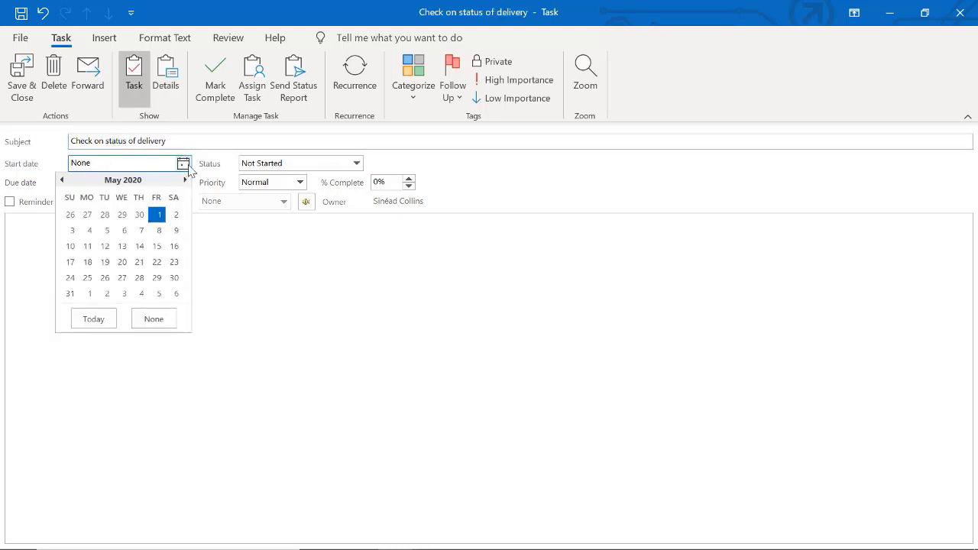
left_click(176, 216)
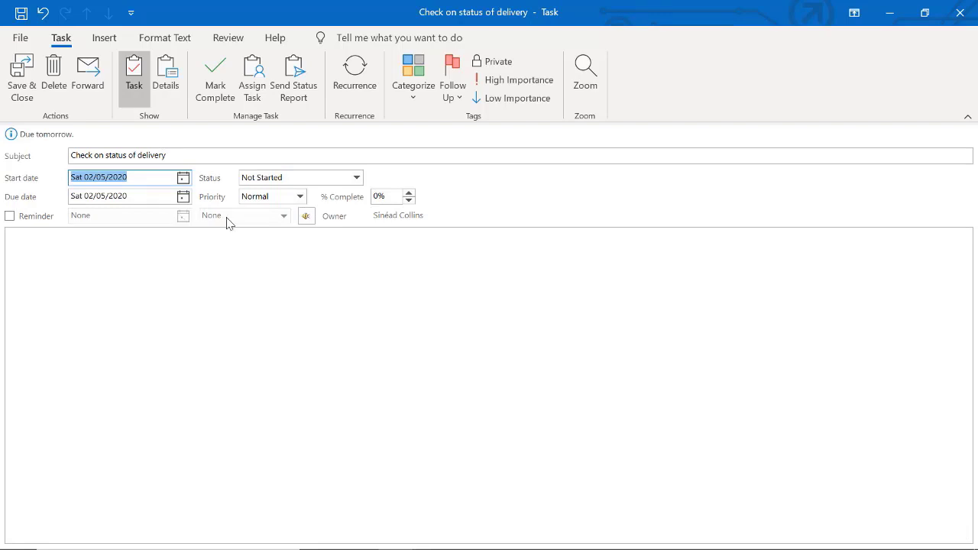
Set the priority of the "Check on status of delivery" task to High, and save and close it
left_click(300, 196)
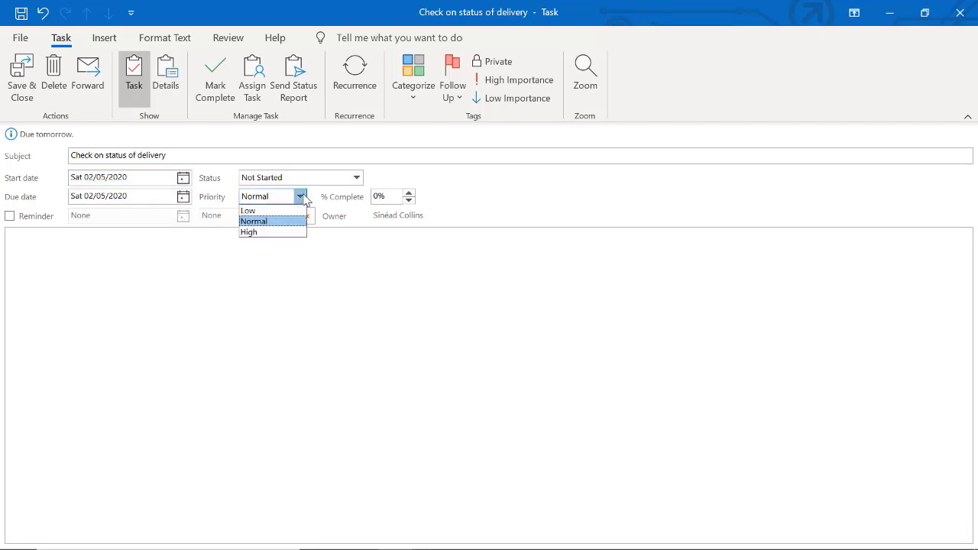
left_click(257, 231)
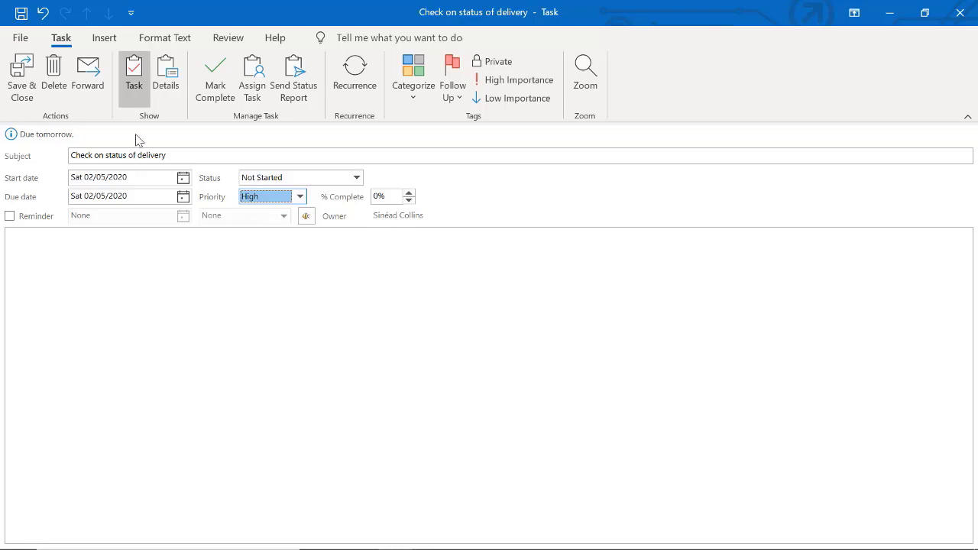
left_click(35, 82)
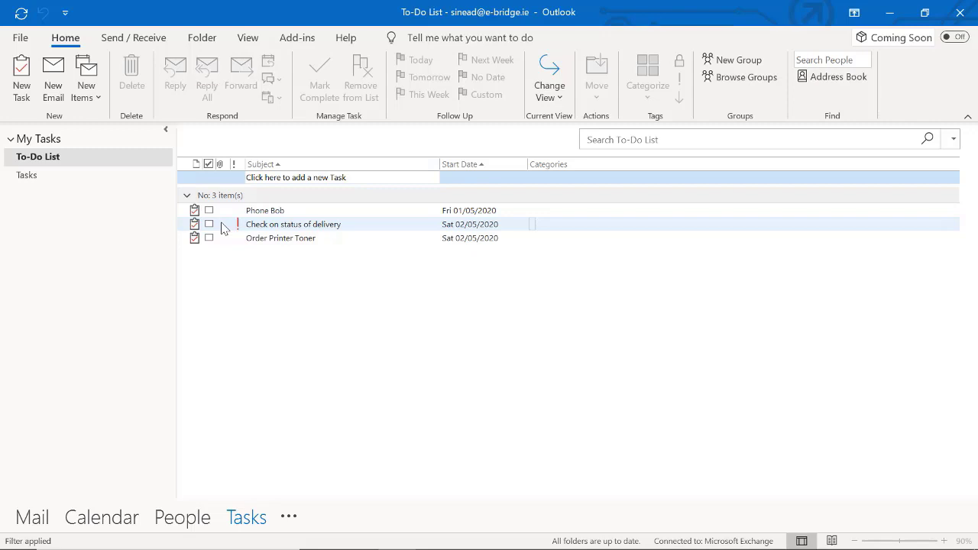
Start a new task with the subject "Customise MS Outlook", correcting its capitalisation and spelling
left_click(28, 95)
type("c")
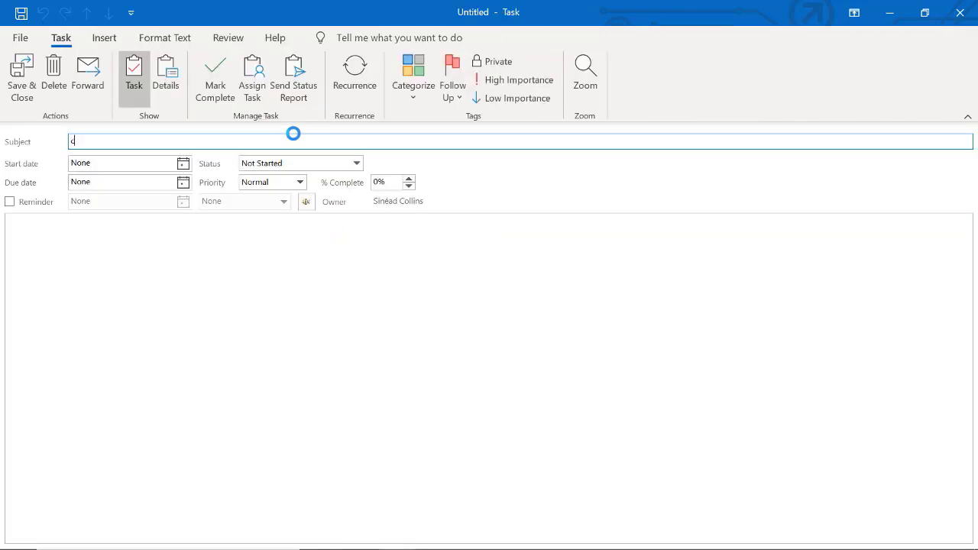
type("ustomise MS Oulook")
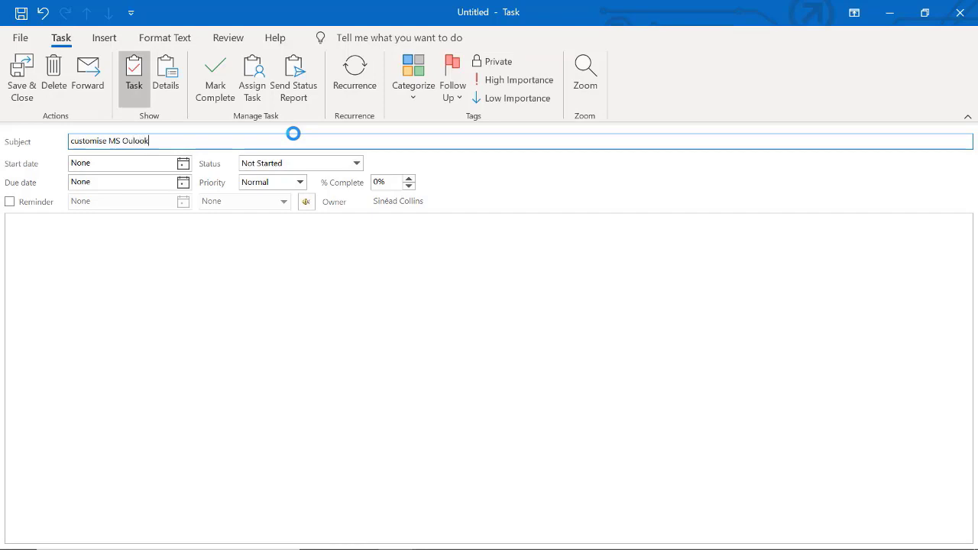
left_click(76, 142)
key("BackSpace")
type("C")
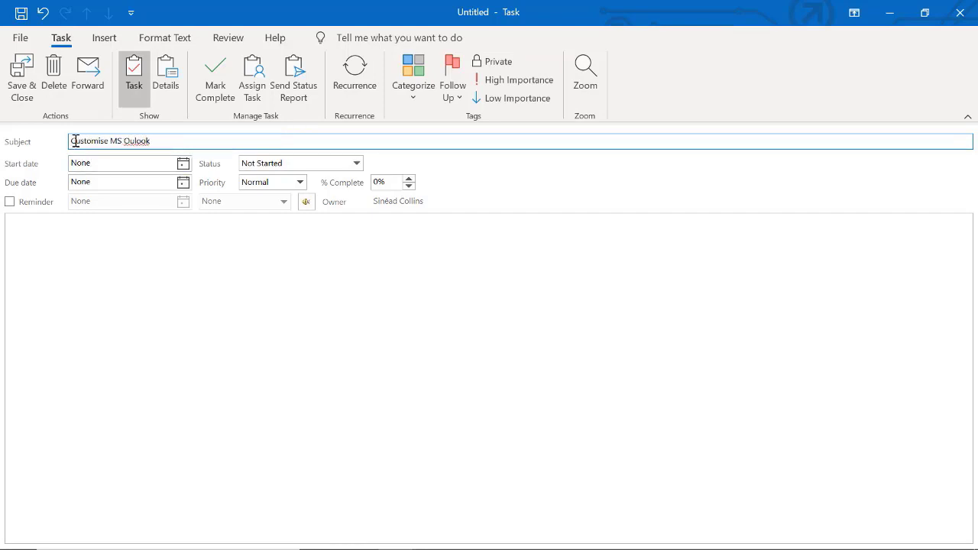
left_click(134, 142)
type("t")
Set the "Customise MS Outlook" task's start date to Tue 05/05/2020, and save and close it
left_click(130, 163)
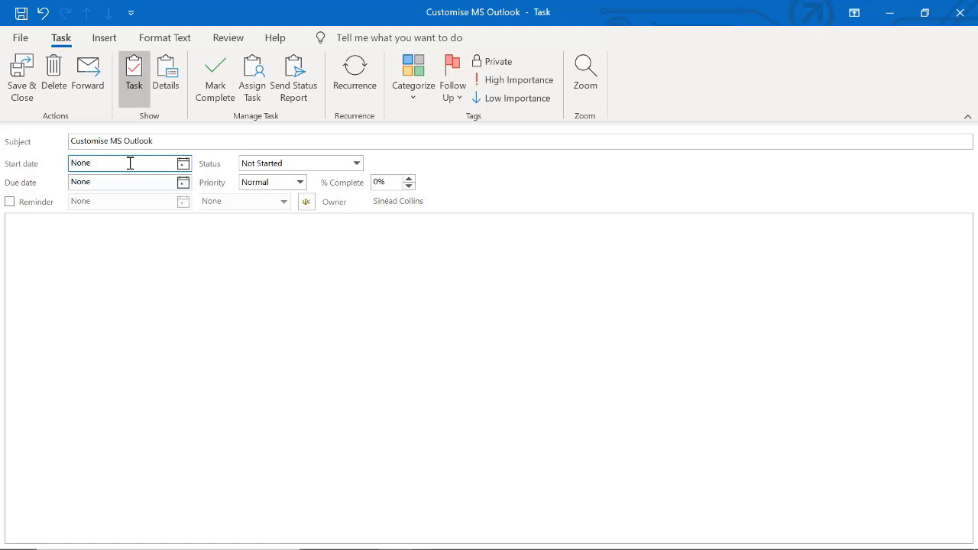
left_click(183, 165)
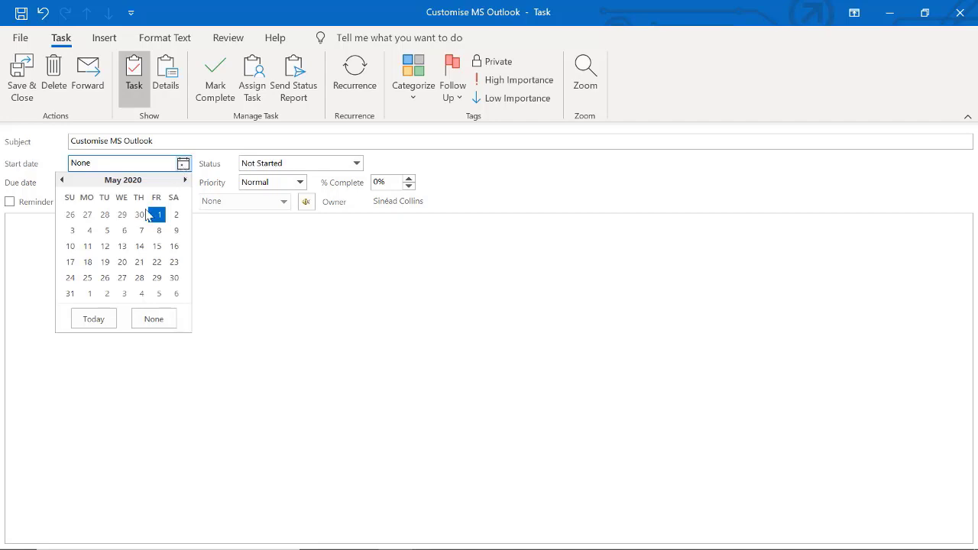
left_click(106, 232)
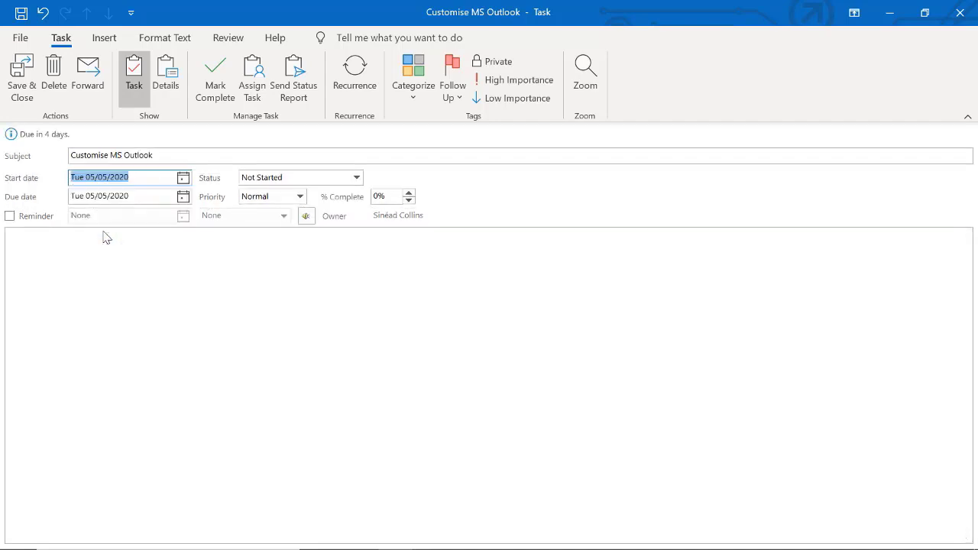
left_click(23, 92)
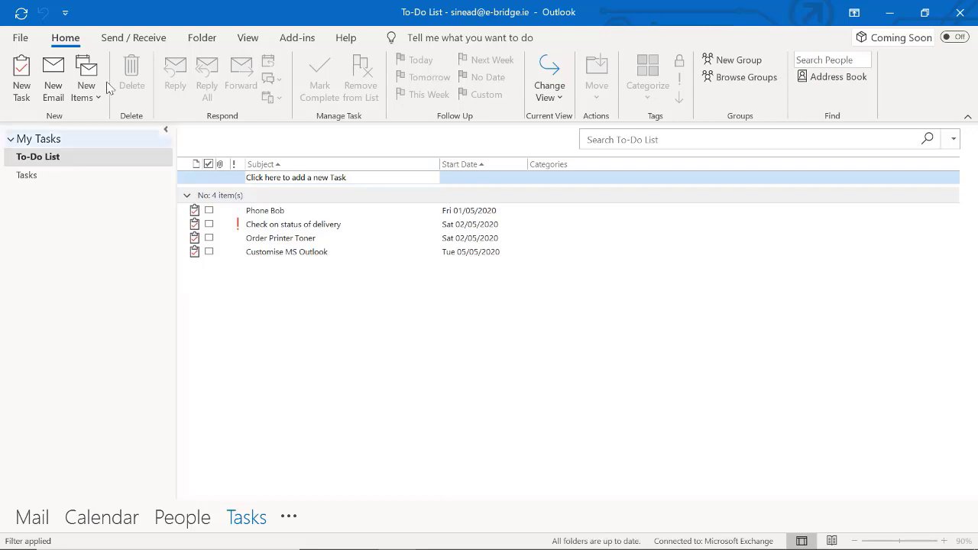
Create and save the task "Pay Outstanding Invoices" with start date Sat 02/05/2020 and High priority
left_click(22, 85)
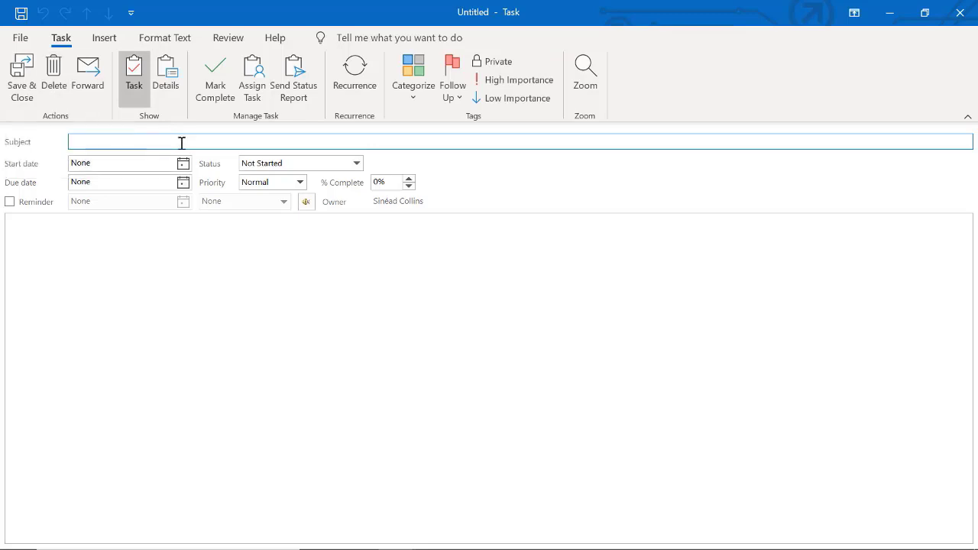
type("Pay Outstanding Invoices")
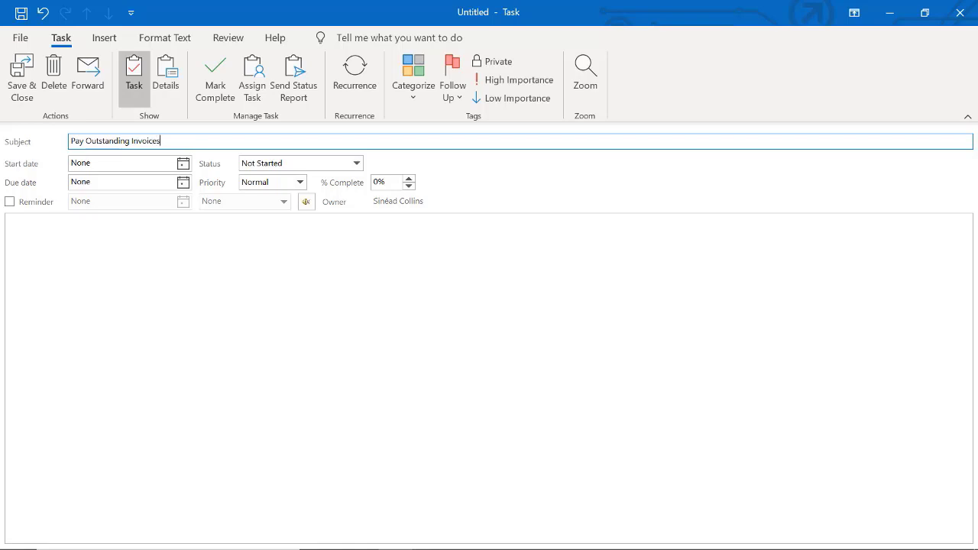
left_click(183, 163)
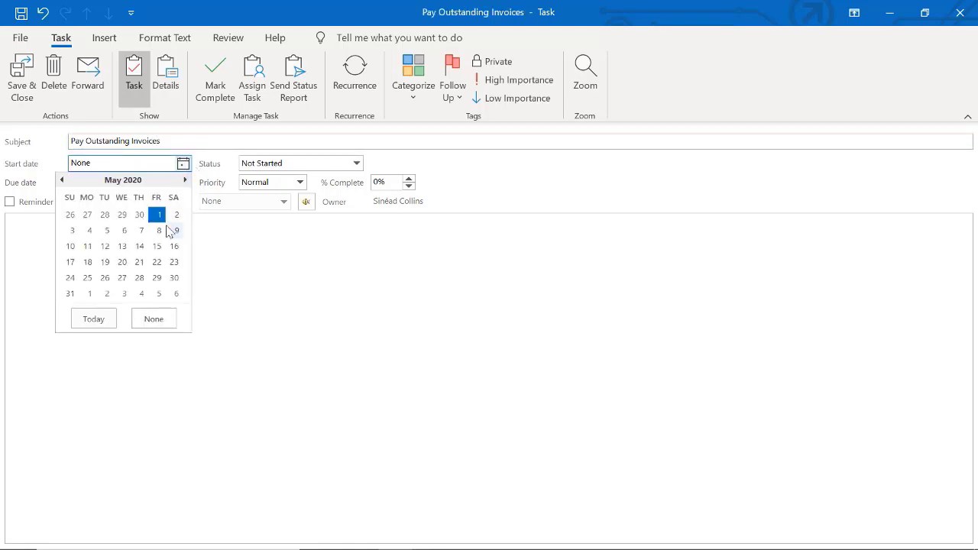
left_click(174, 219)
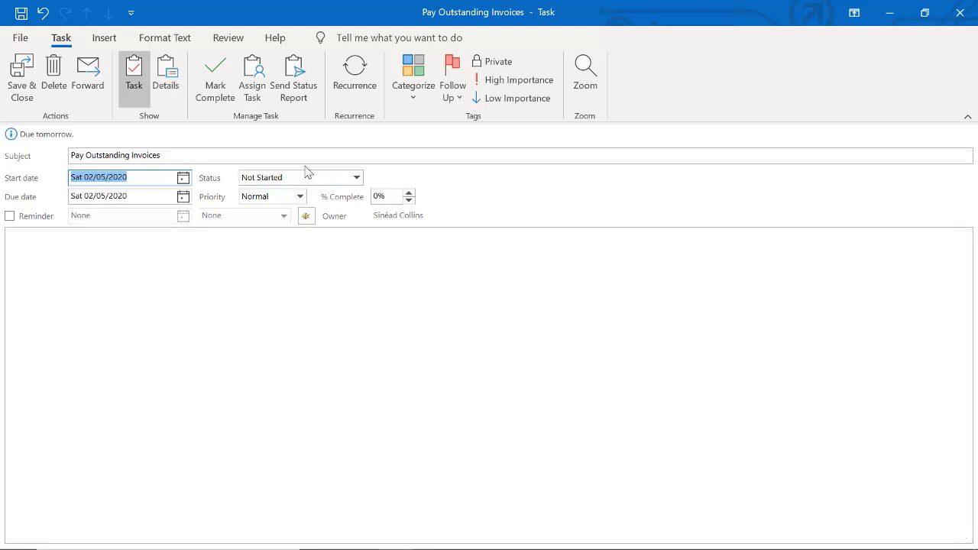
left_click(300, 197)
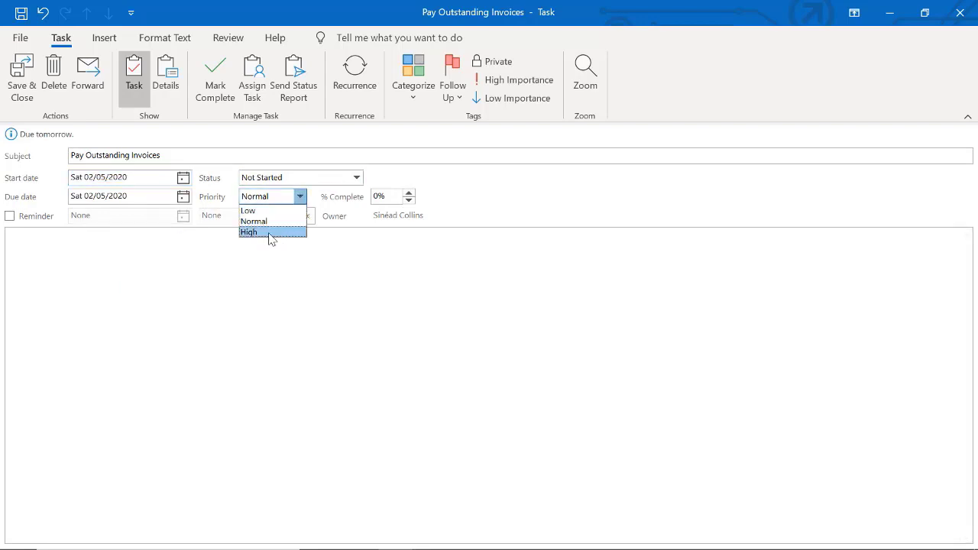
left_click(267, 233)
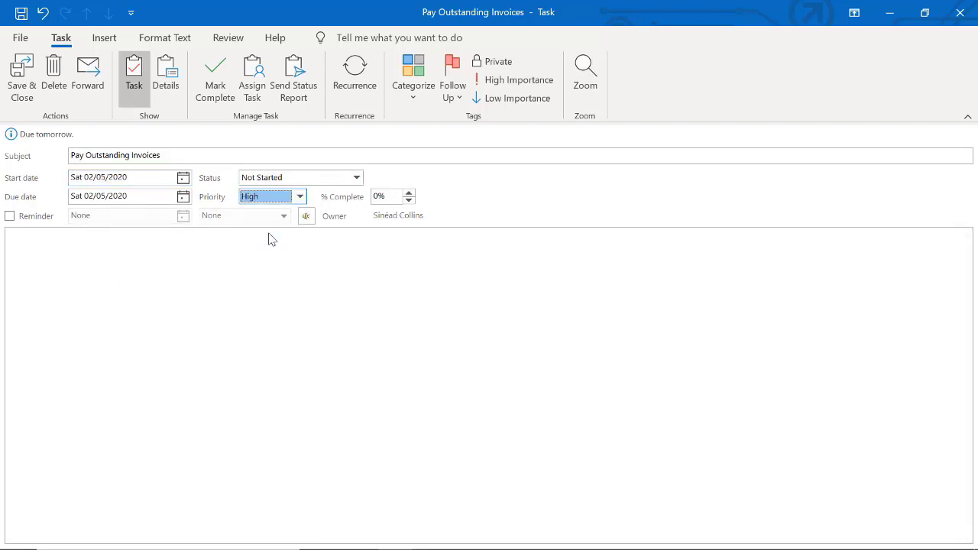
left_click(20, 86)
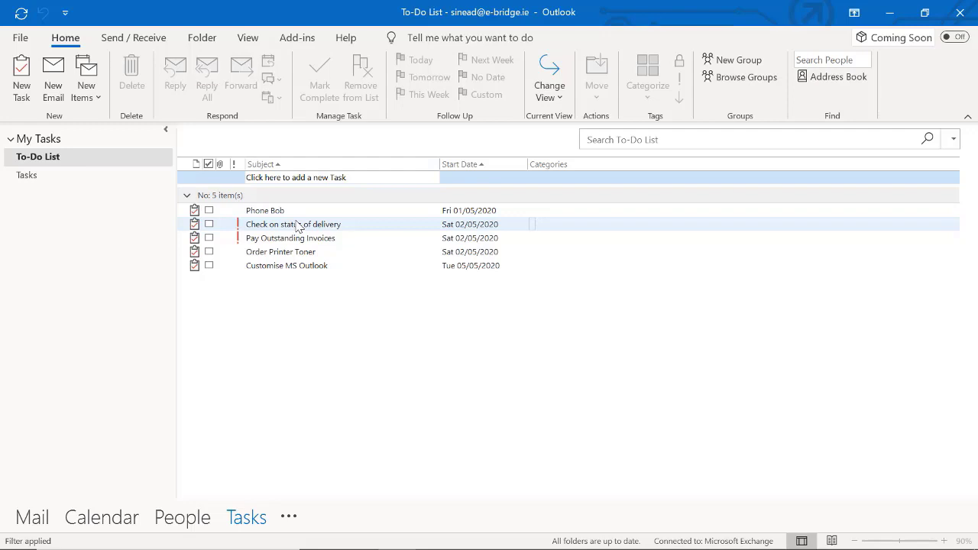
Switch to the Calendar, collapse all groups in its task list, and expand only the 1 May 2020 and 2 May 2020 groups
key("ctrl+2")
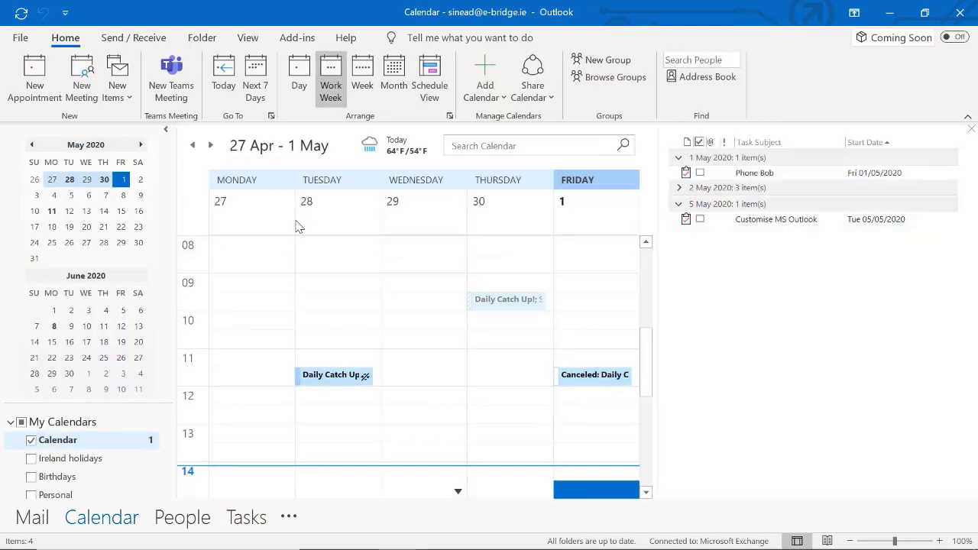
left_click(678, 187)
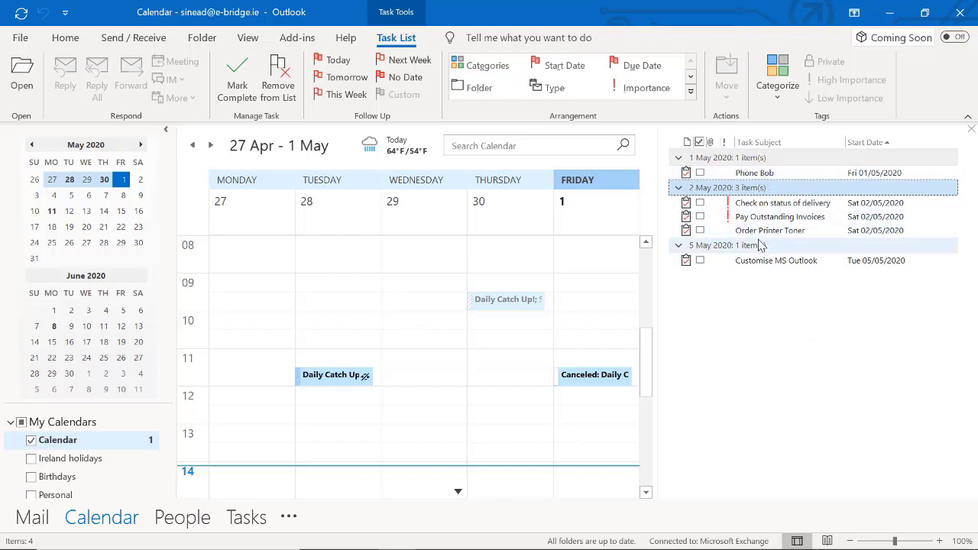
right_click(755, 165)
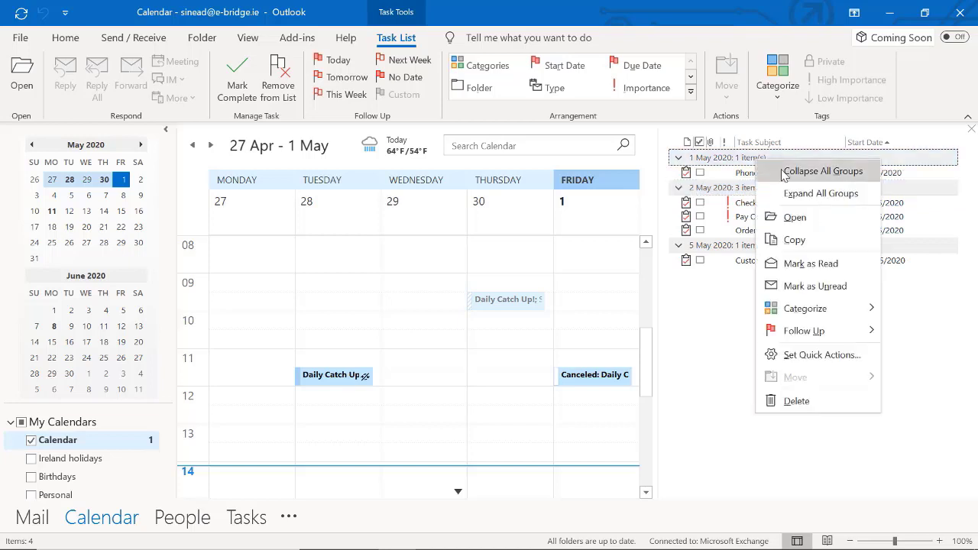
left_click(782, 172)
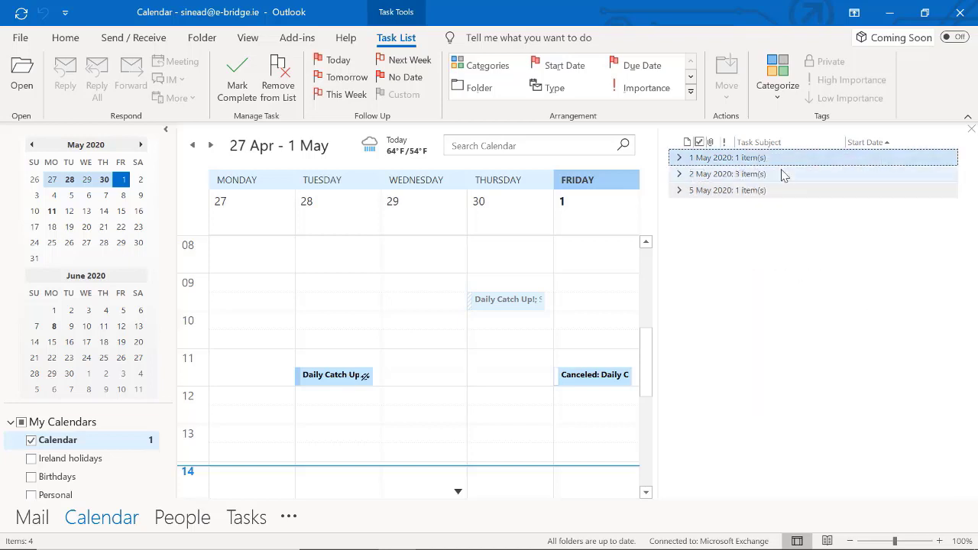
left_click(679, 158)
left_click(678, 188)
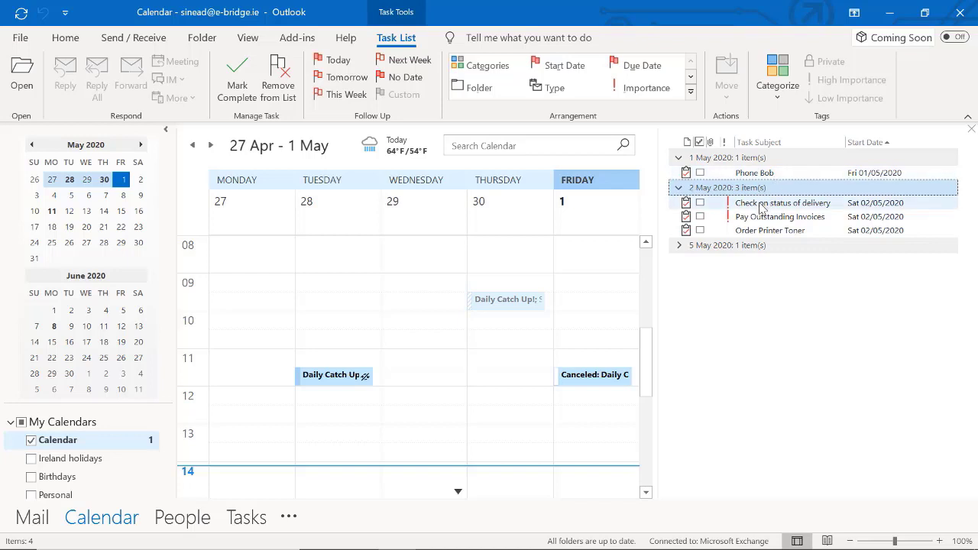
Change the start date of the "Check on status of delivery" task to Fri 01/05/2020, and save and close it
left_click(866, 205)
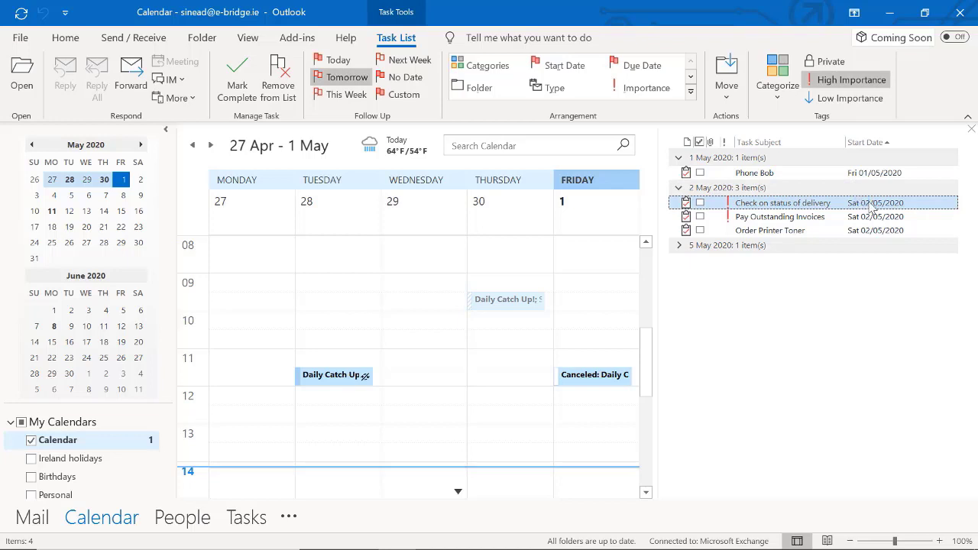
double_click(816, 204)
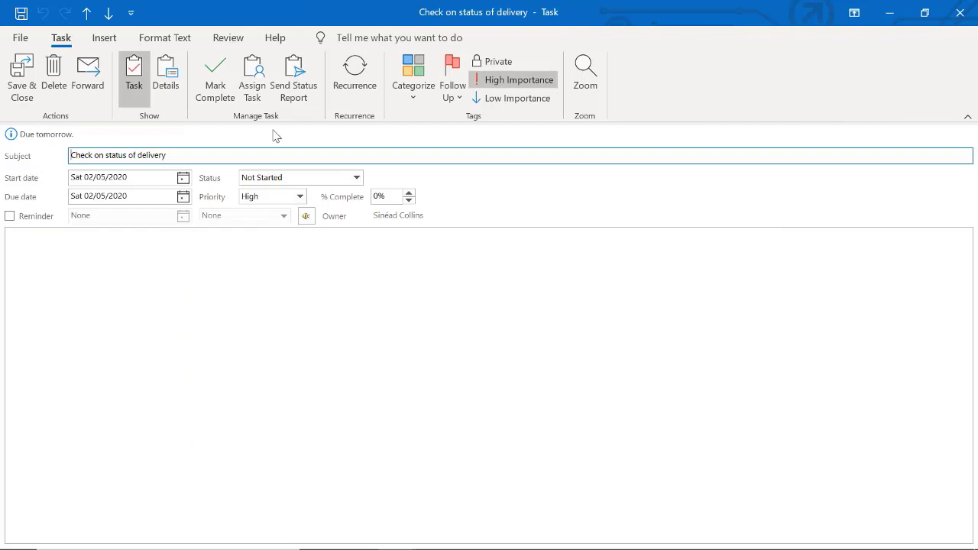
left_click(183, 178)
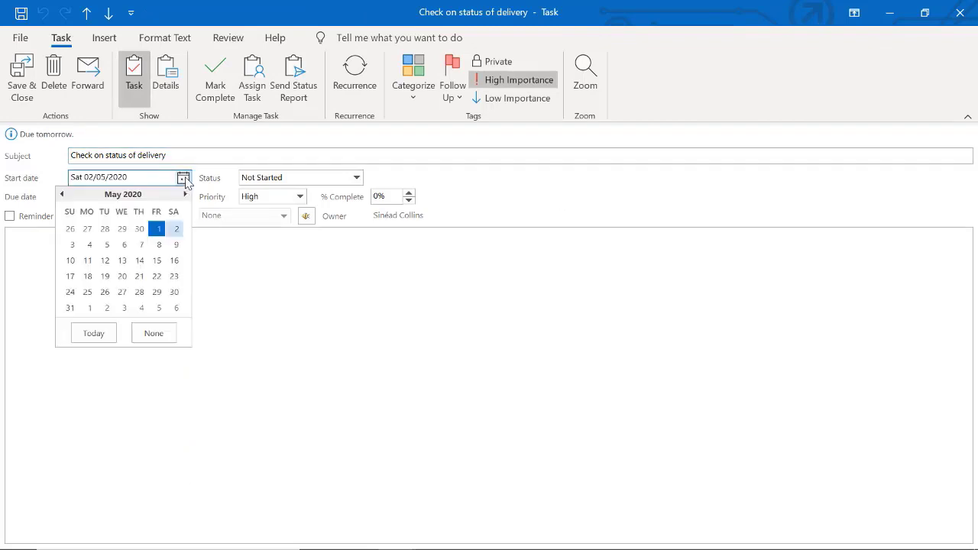
left_click(162, 231)
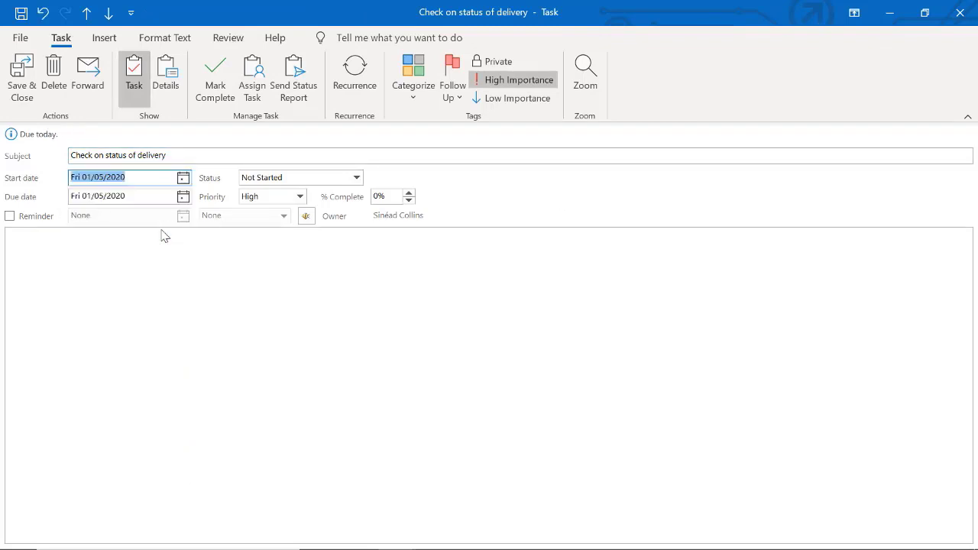
left_click(18, 83)
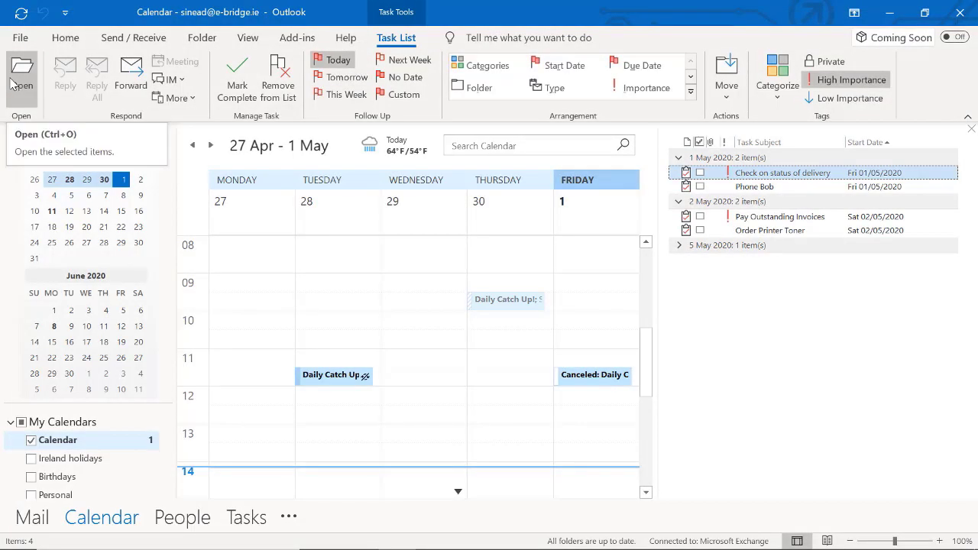
Change the phone call task's start date to Thu 30/04/2020, save it, and mark it complete in the 30 April 2020 group
double_click(756, 187)
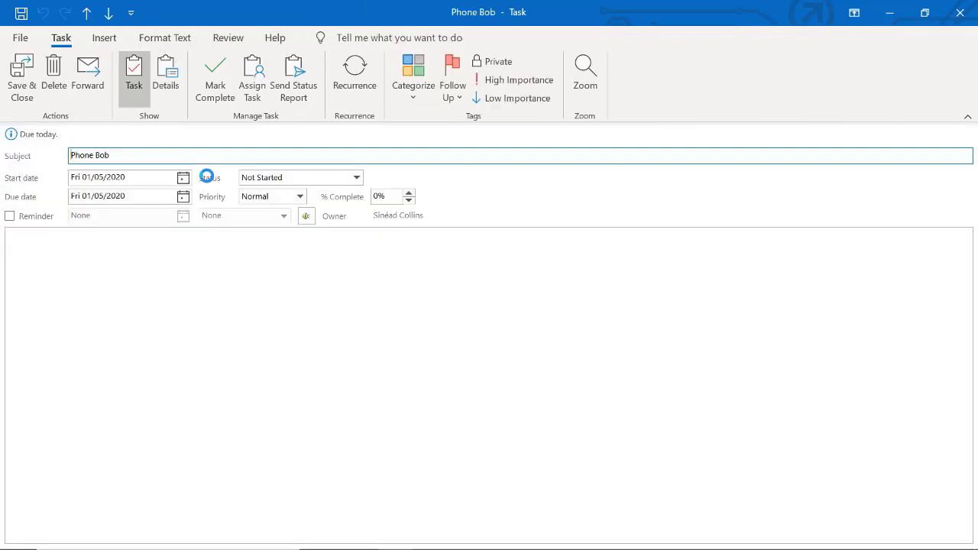
left_click(183, 177)
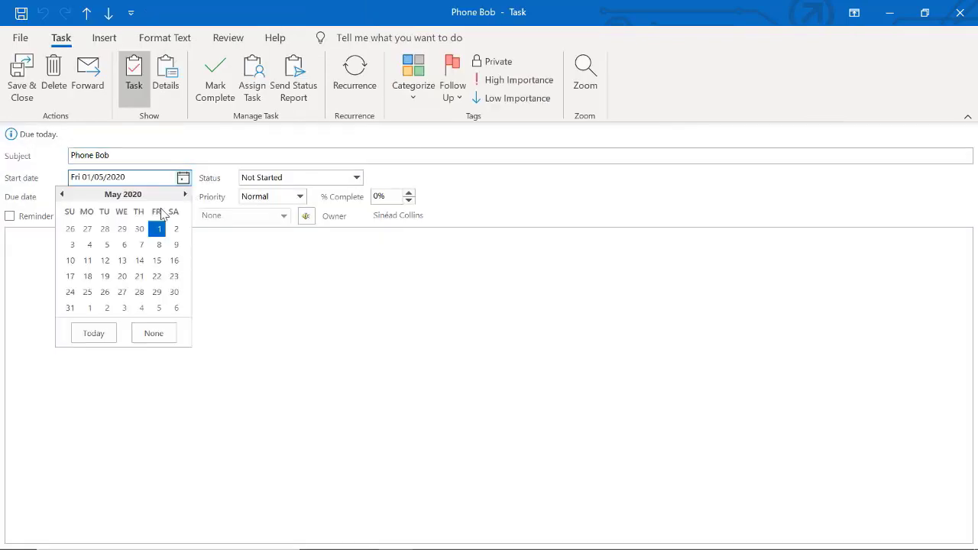
left_click(139, 229)
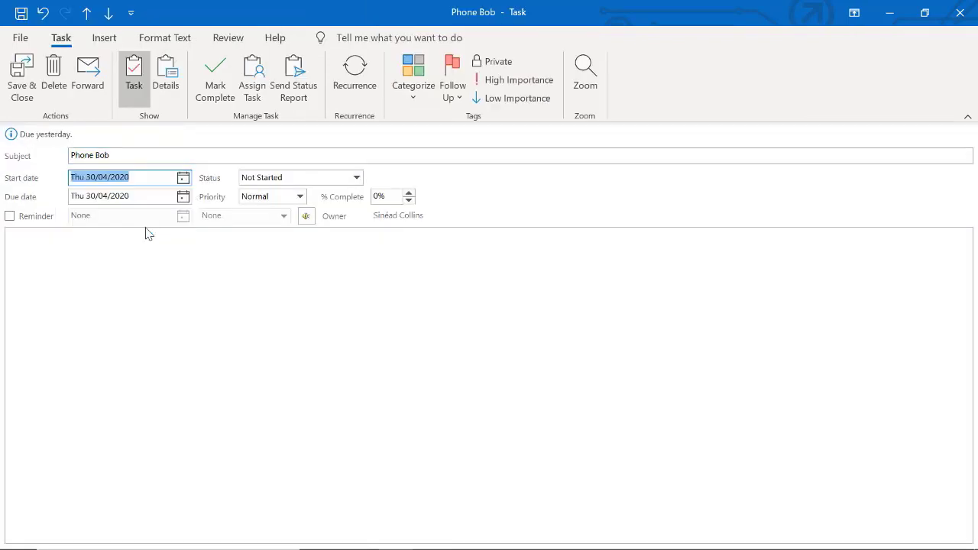
left_click(22, 73)
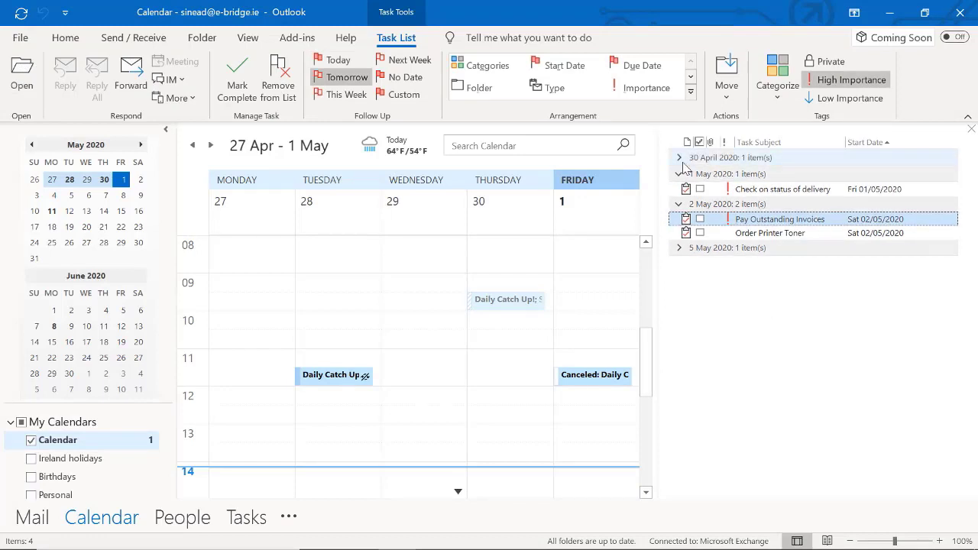
left_click(679, 159)
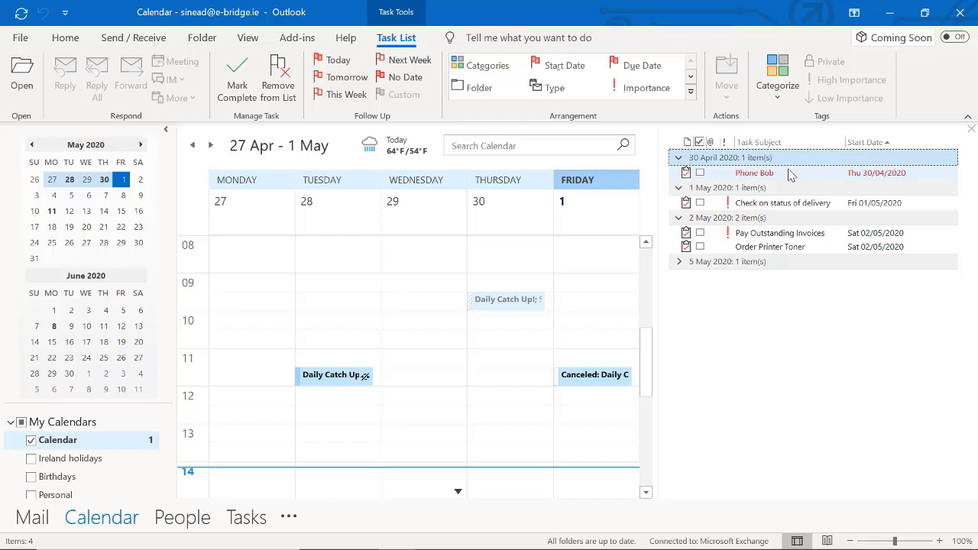
left_click(700, 173)
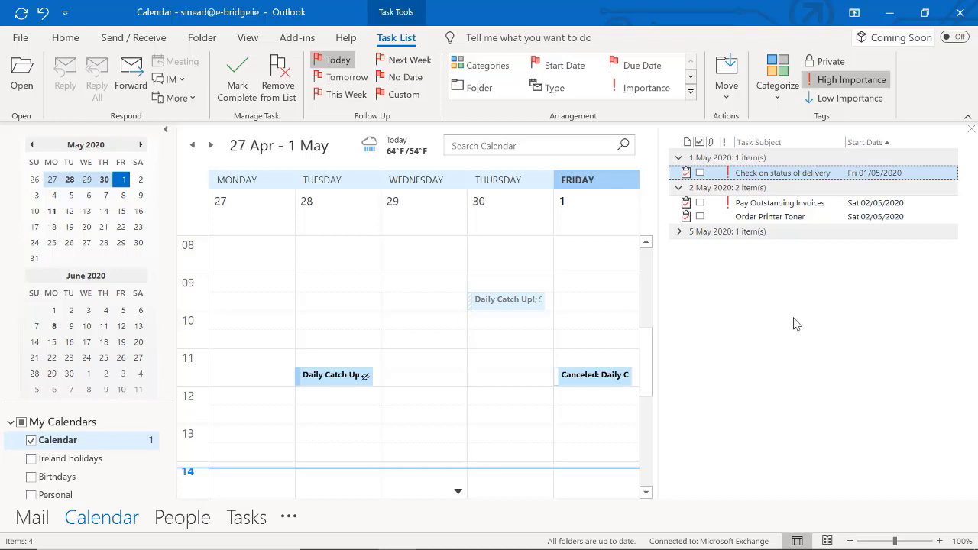
Return to the To-Do List, and collapse and re-expand the group of completed tasks
key("ctrl+4")
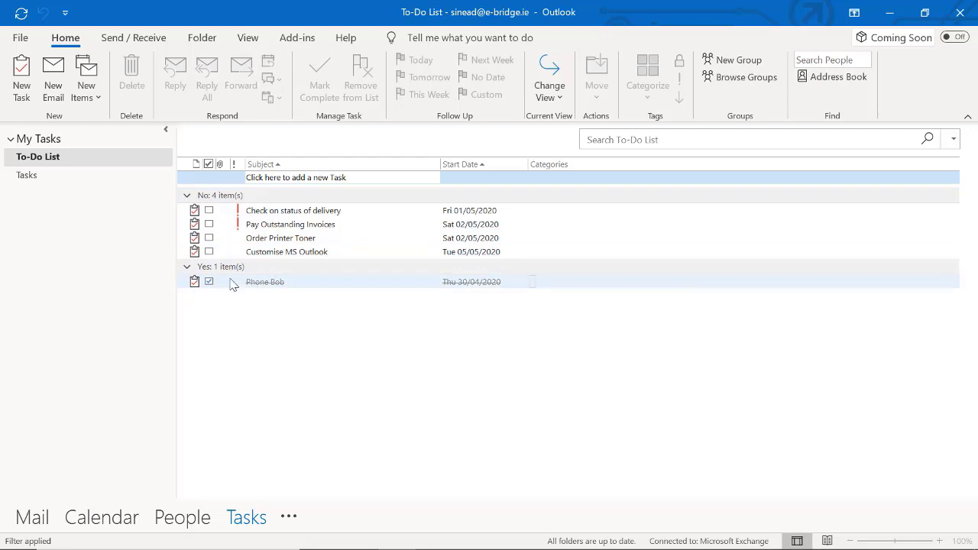
left_click(187, 267)
left_click(187, 266)
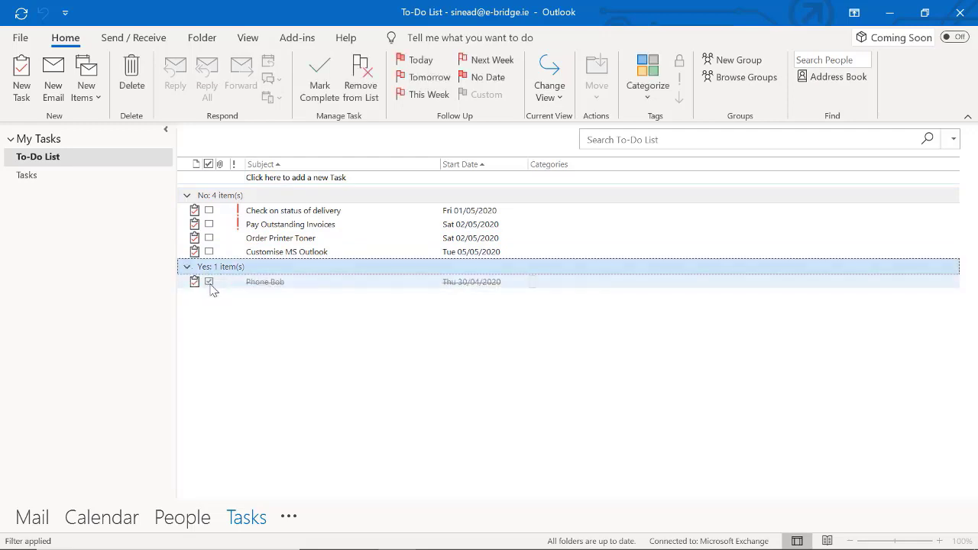
Mark the completed phone call task as incomplete and complete it again, and collapse and re-expand the completed group
left_click(209, 283)
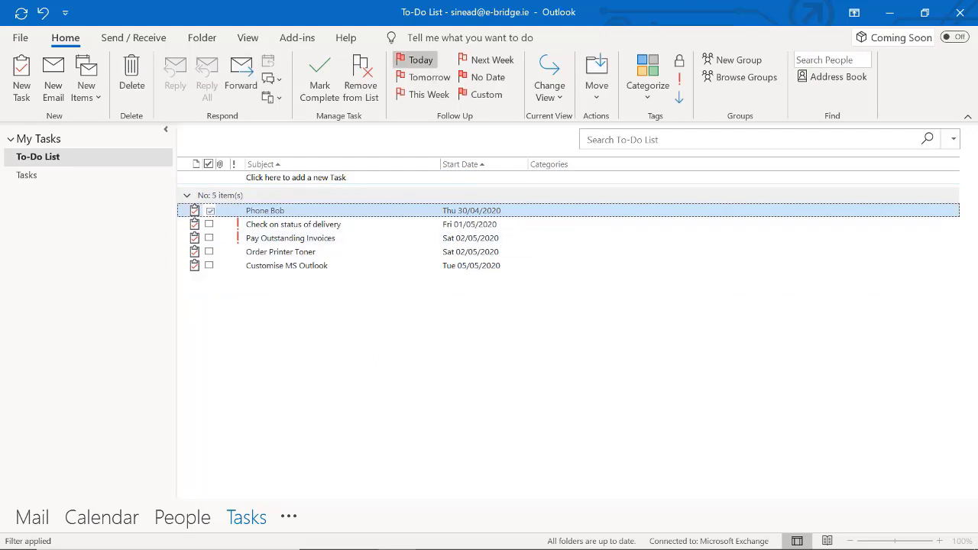
left_click(209, 211)
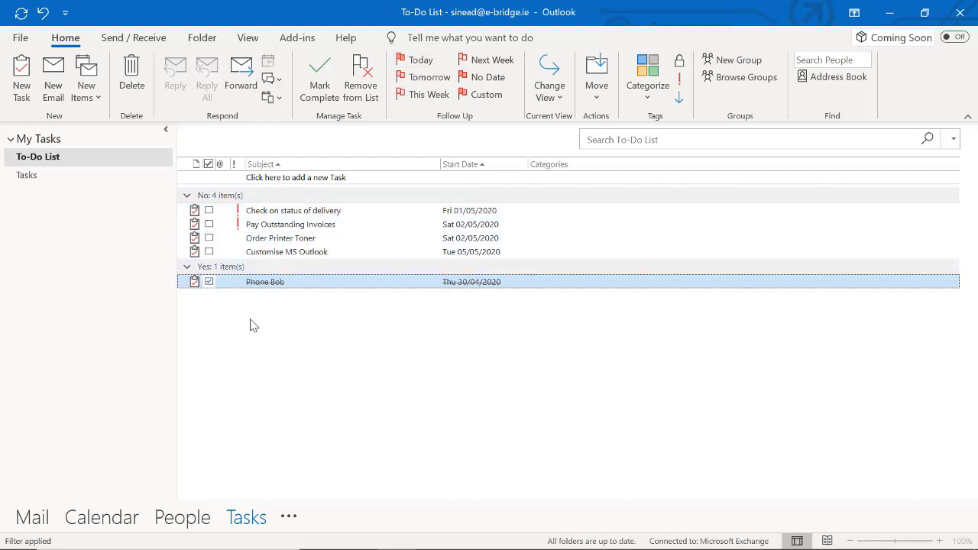
left_click(187, 267)
left_click(187, 267)
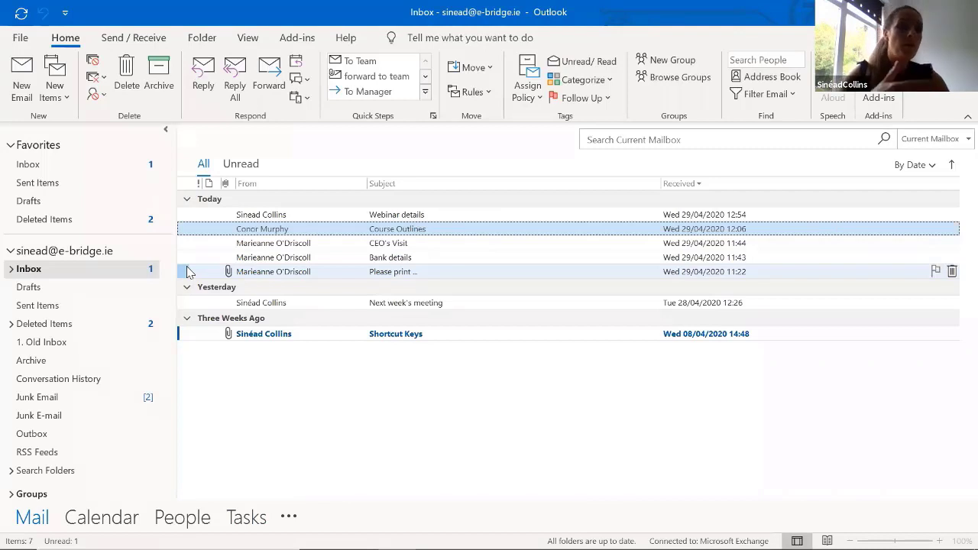
Create a folder named "Customers" inside the mail Inbox
right_click(26, 271)
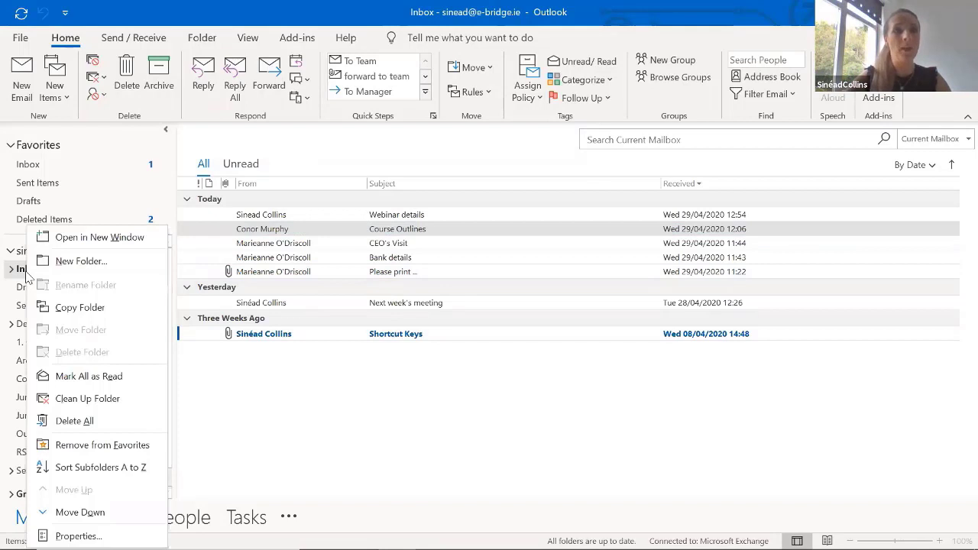
left_click(68, 261)
type("Cu")
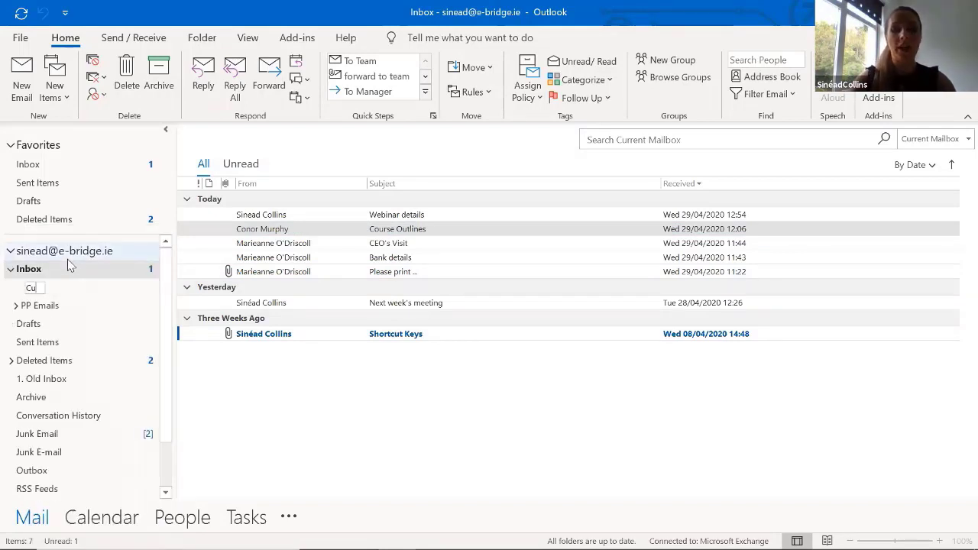
type("stomers")
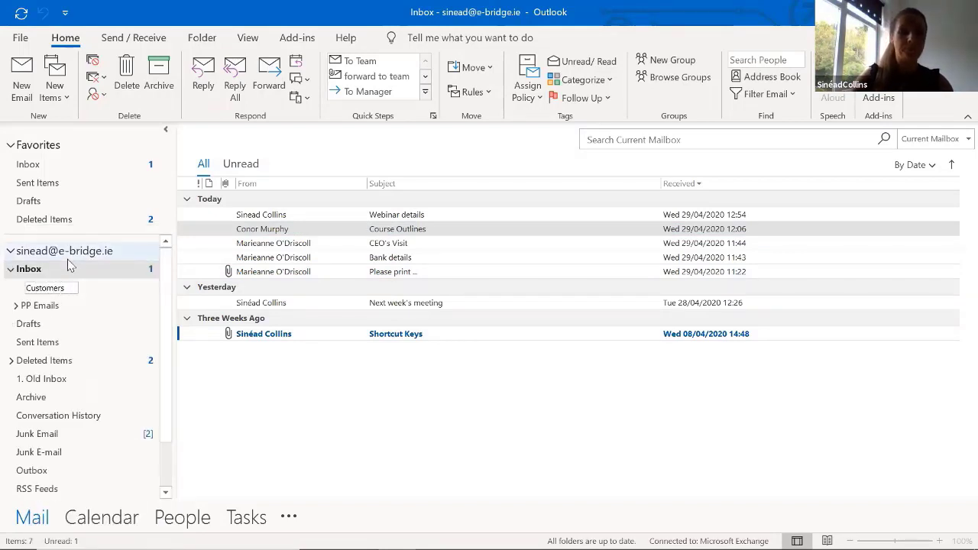
key("Return")
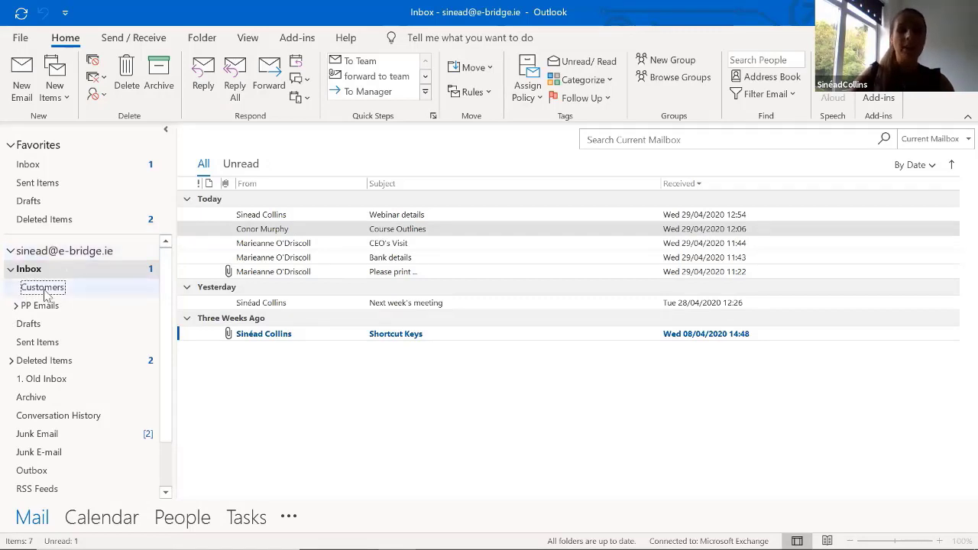
Create a subfolder named "ABC ltd." inside the Customers folder
right_click(45, 290)
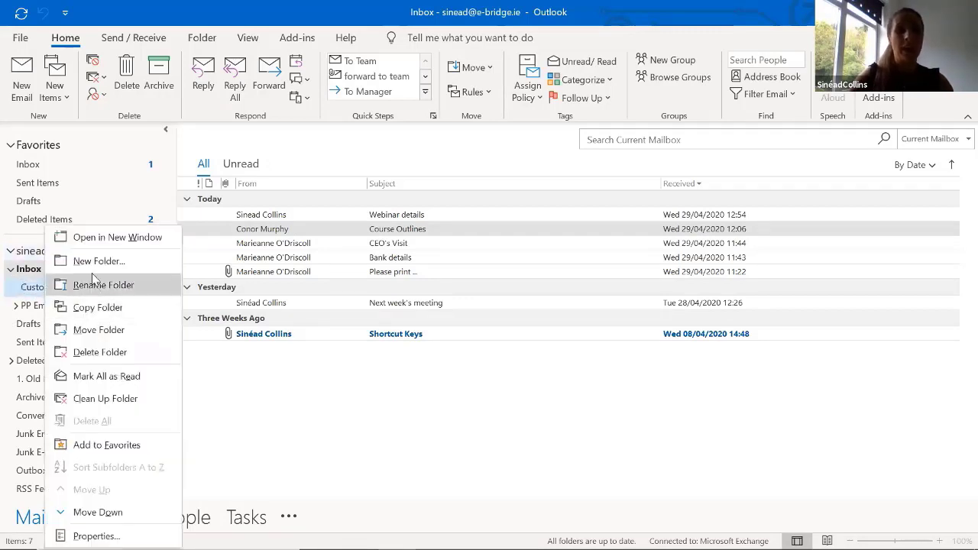
left_click(91, 261)
type("A")
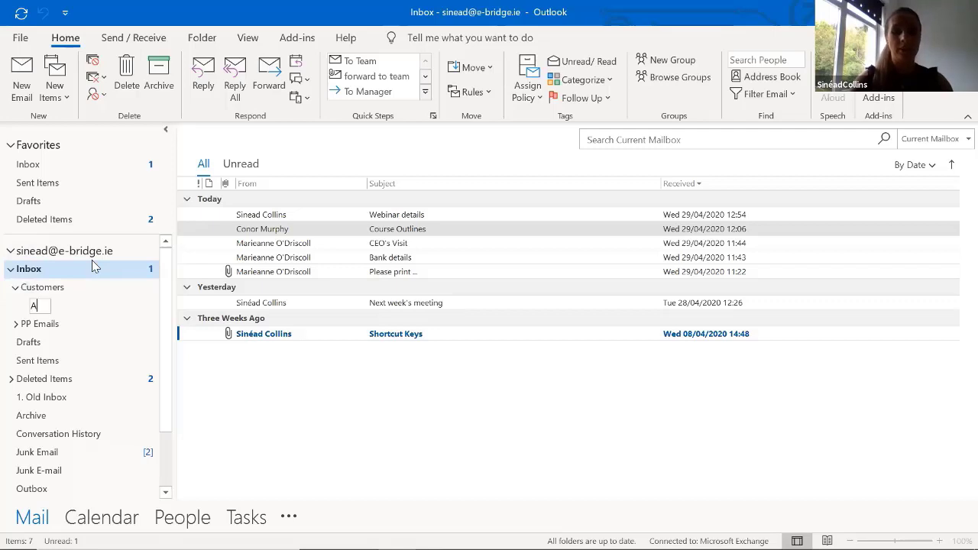
type("BC Il")
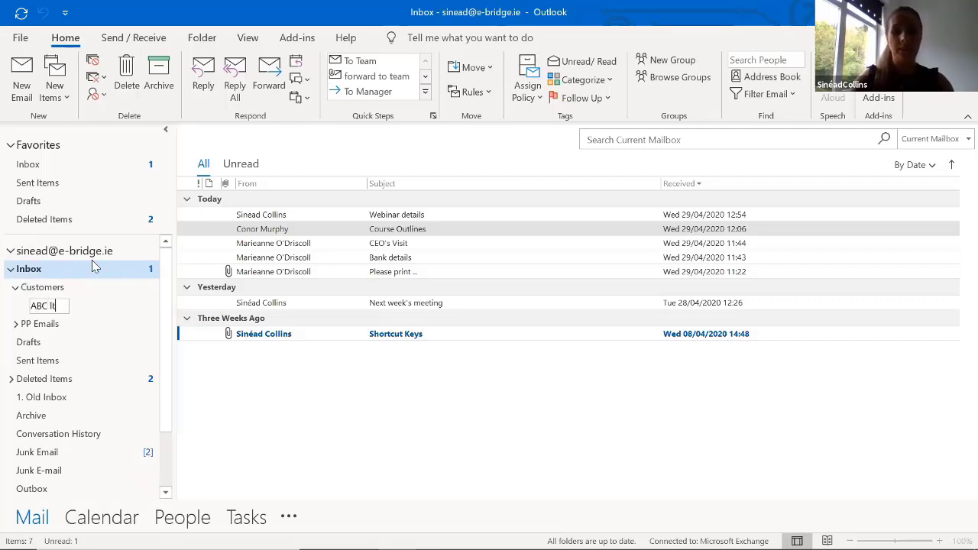
type("td.")
key("Return")
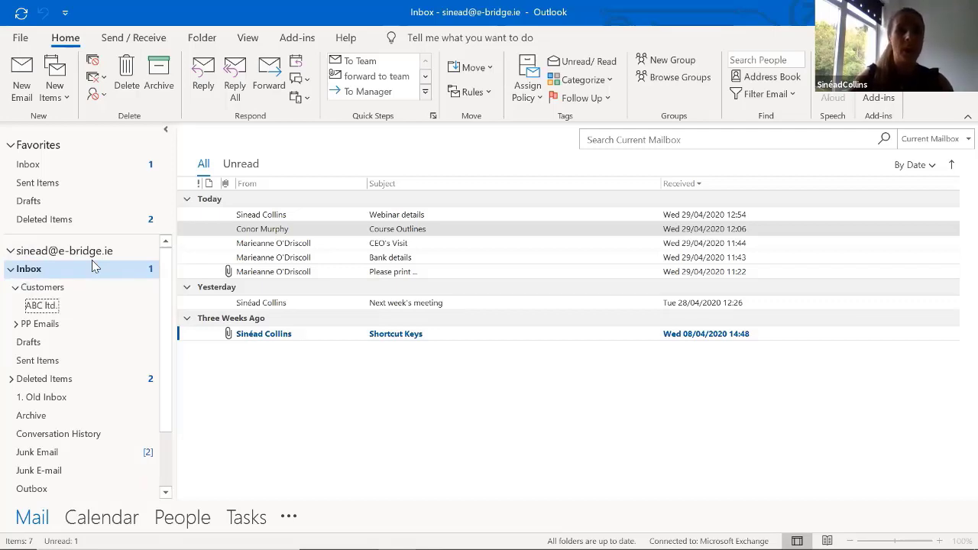
Create a second subfolder named "XYZ ltd." inside the Customers folder
right_click(48, 295)
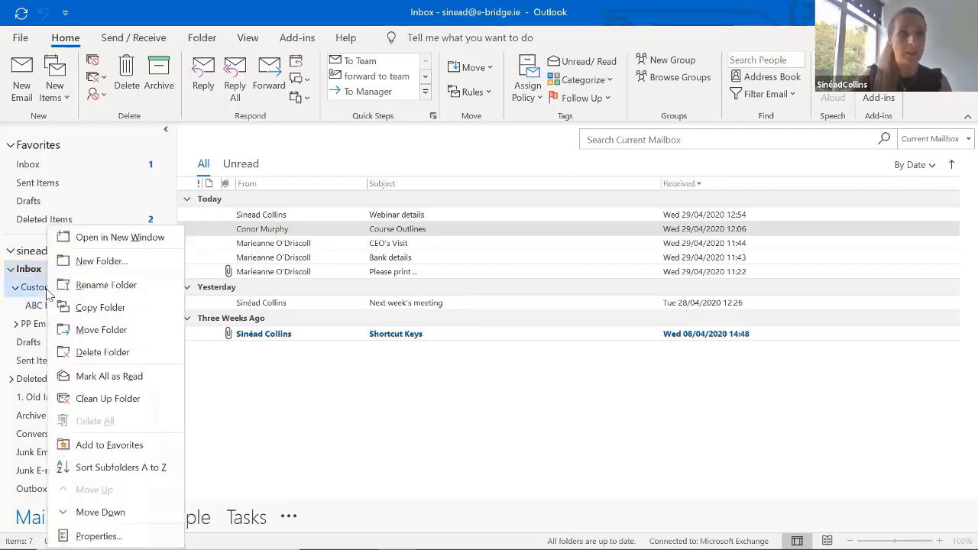
left_click(91, 199)
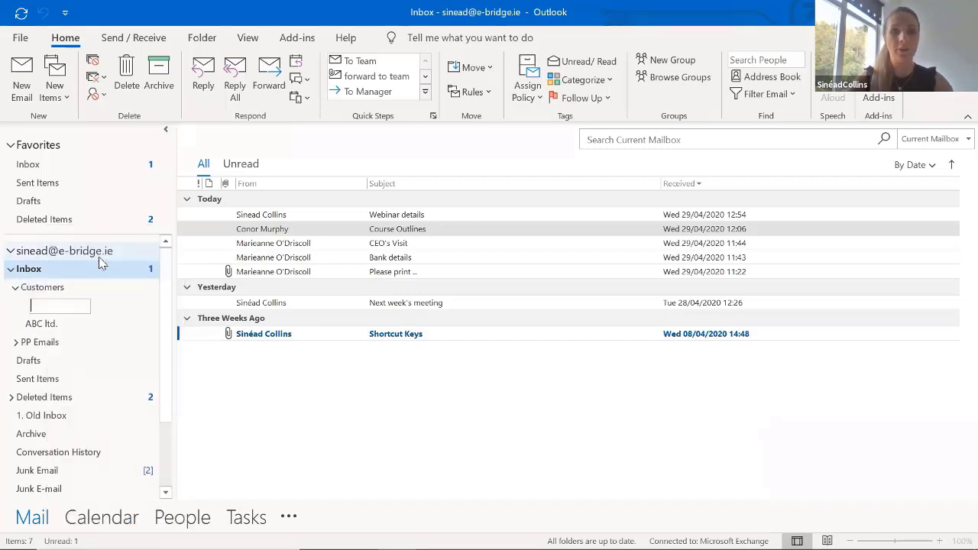
type("XY")
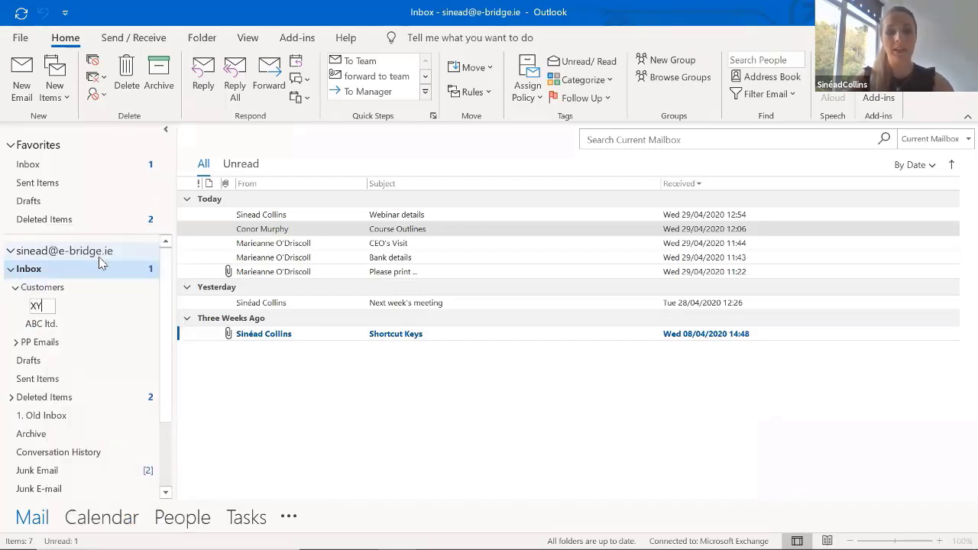
type("Z ltd.")
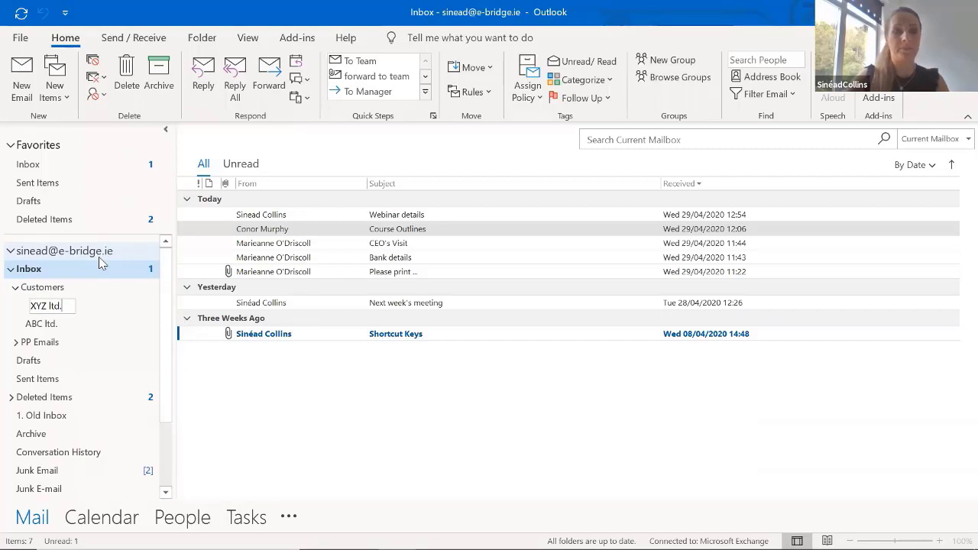
key("Return")
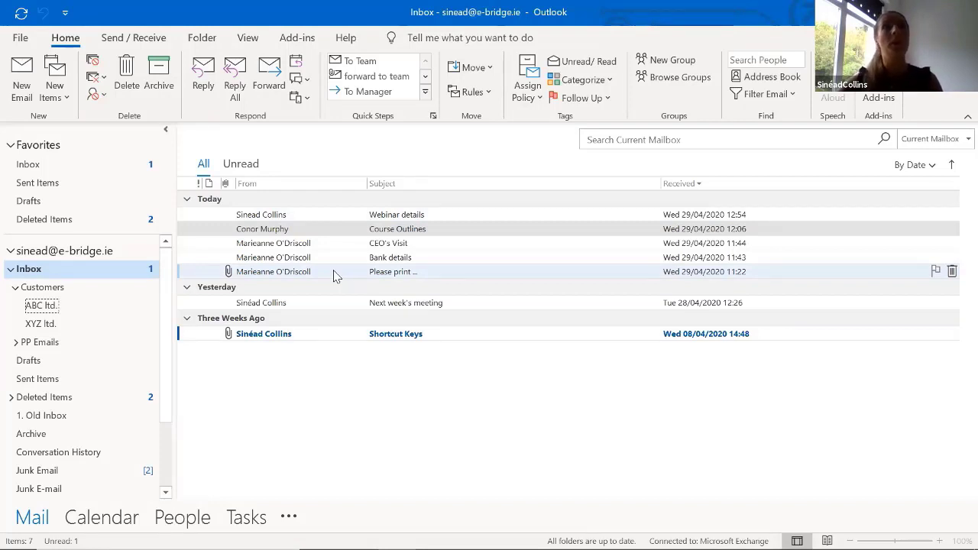
Read the "Webinar details" email, send the reply "No problem", and delete the original message from the Inbox
double_click(398, 219)
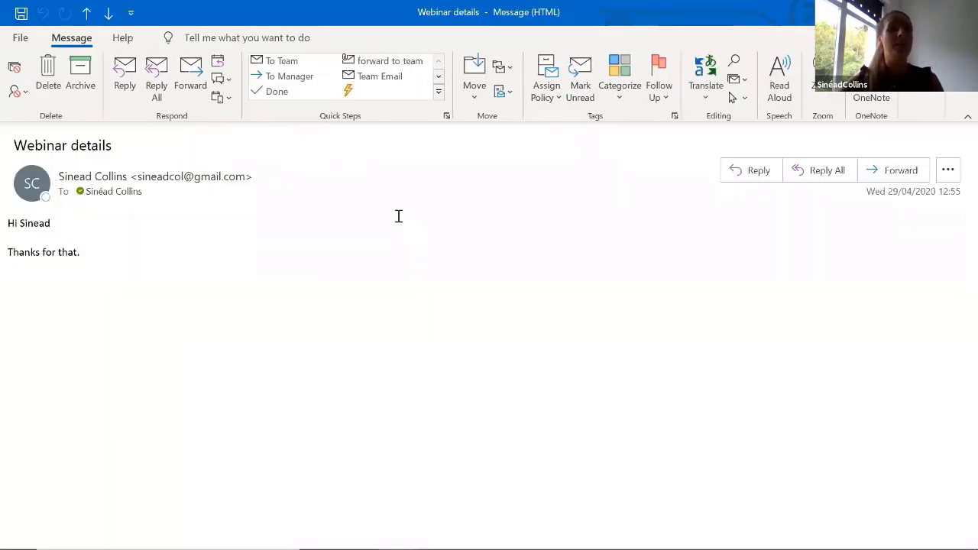
key("Escape")
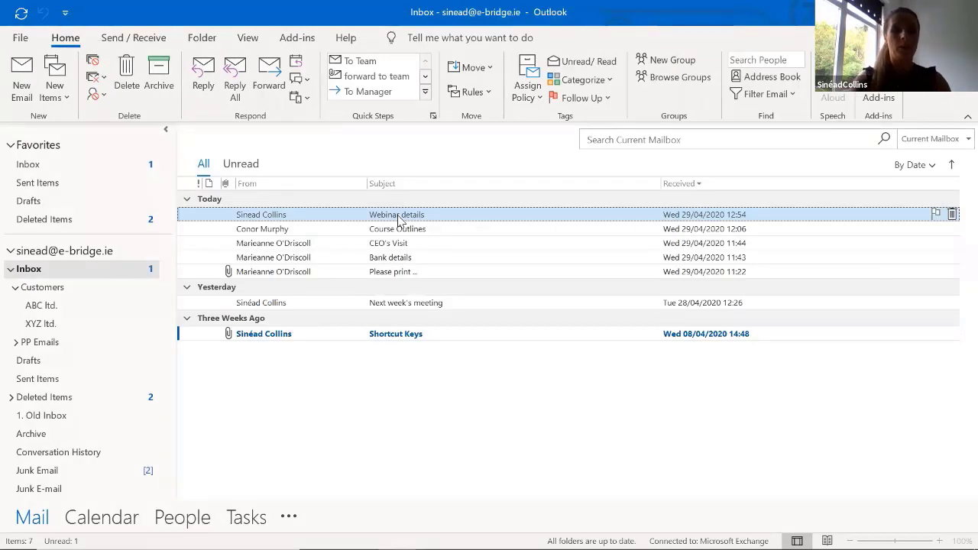
key("ctrl+r")
type("No prob")
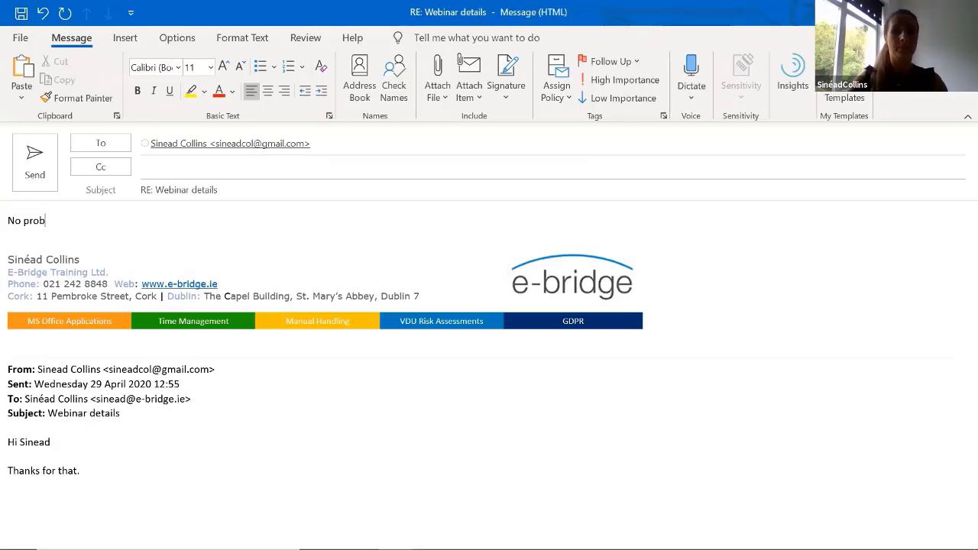
type("lem")
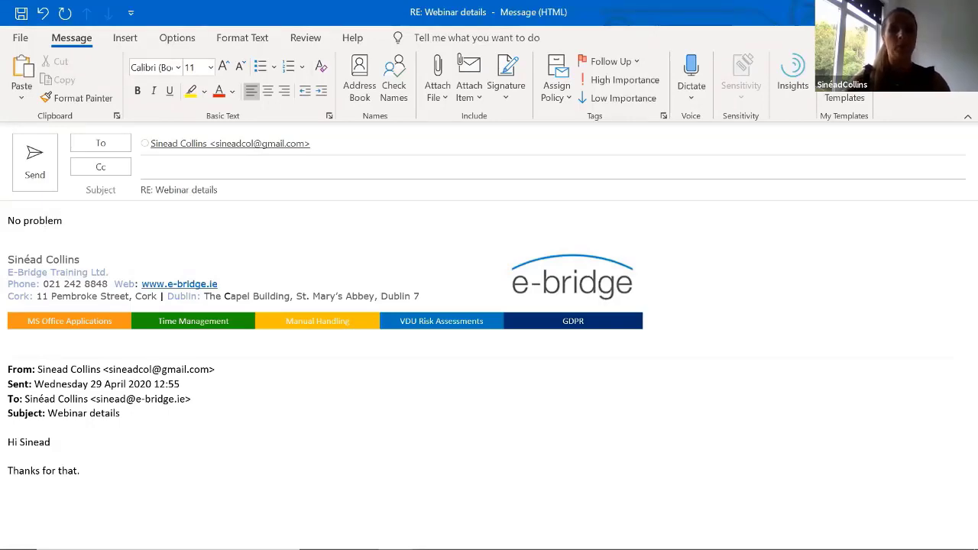
left_click(38, 169)
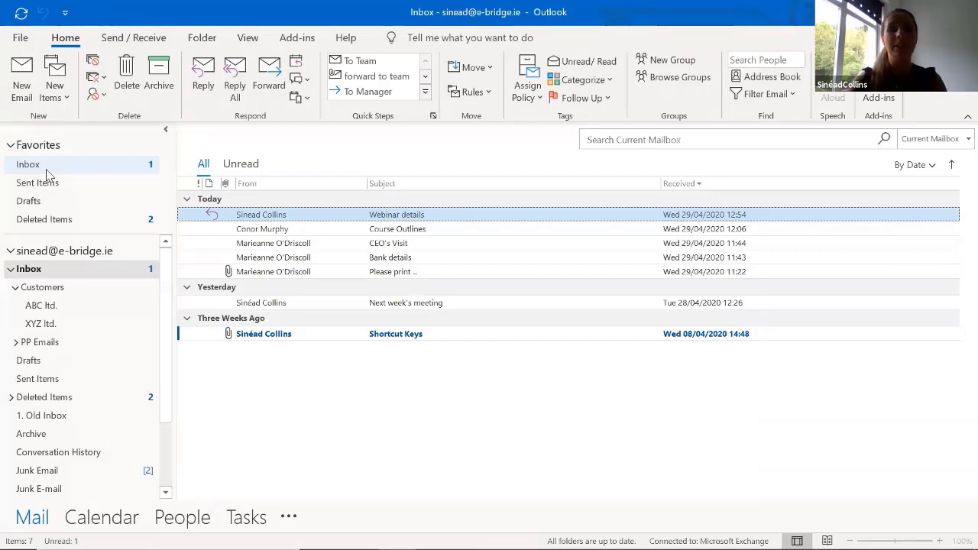
key("Delete")
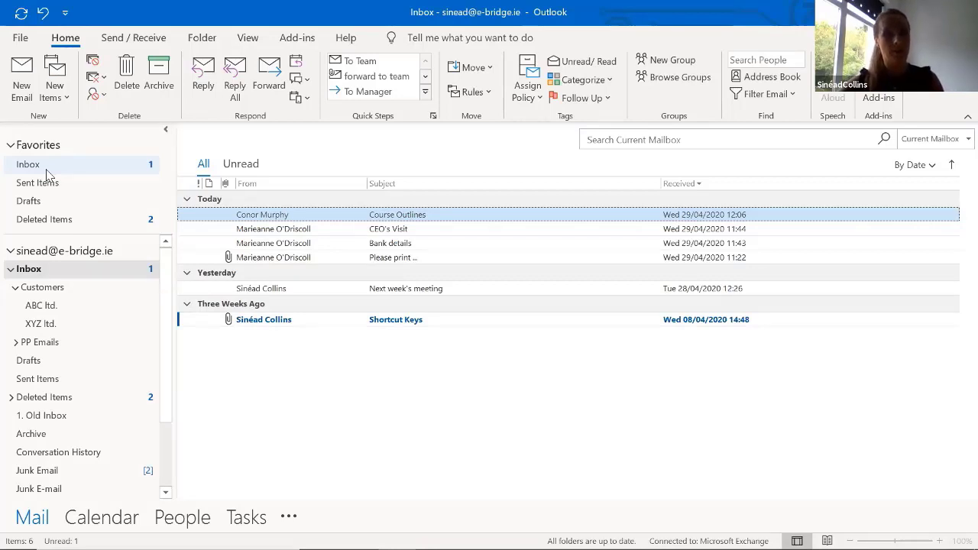
Review the "Please print ..." email and its PDF attachment's print option, and file the email in the ABC ltd. folder
double_click(334, 257)
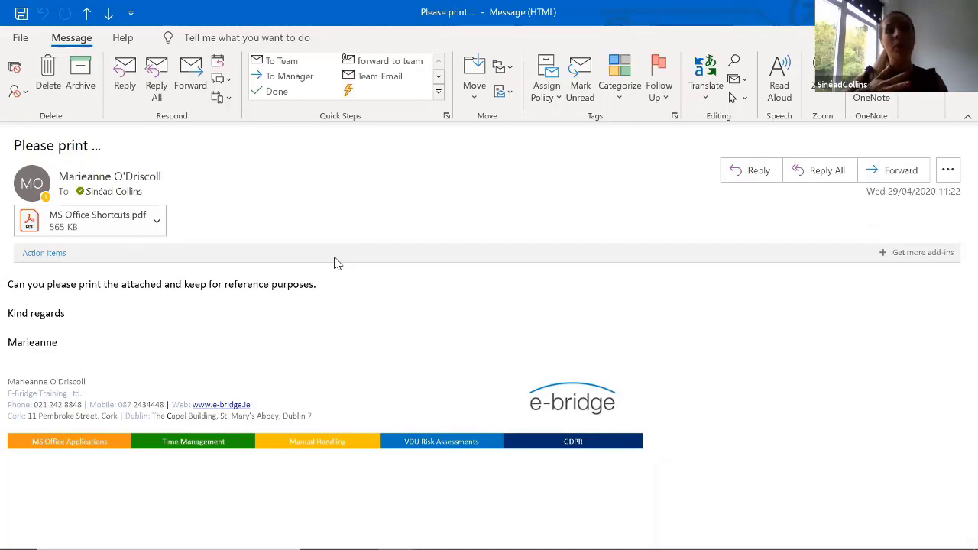
left_click(158, 223)
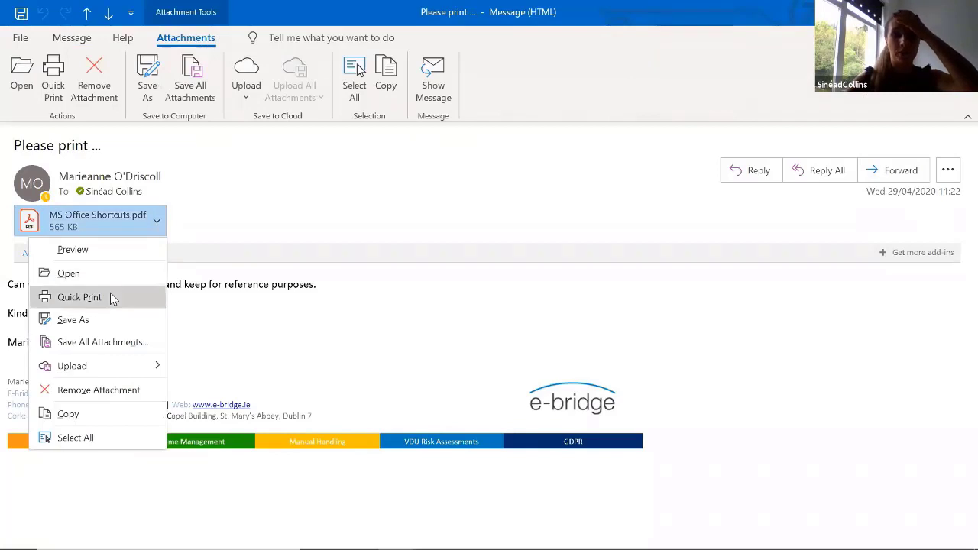
left_click(228, 234)
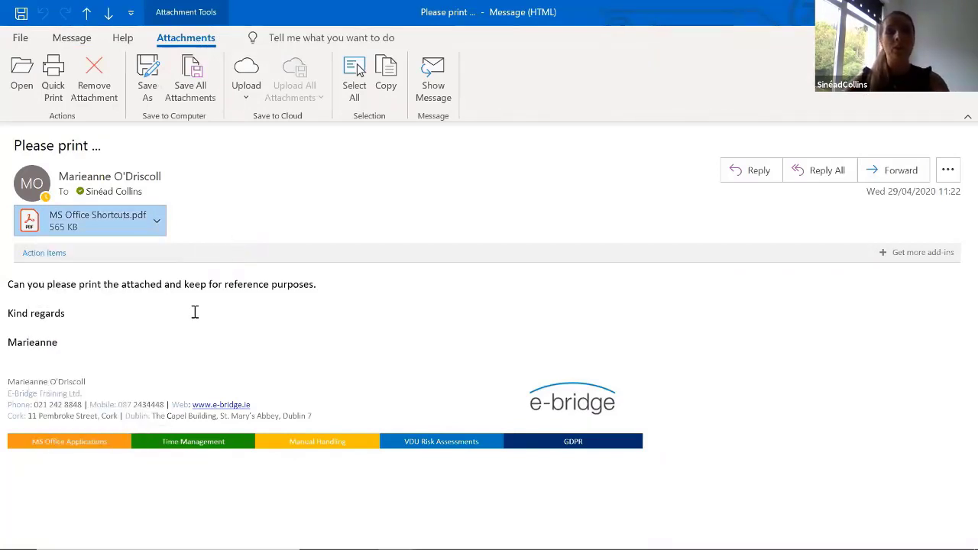
key("Escape")
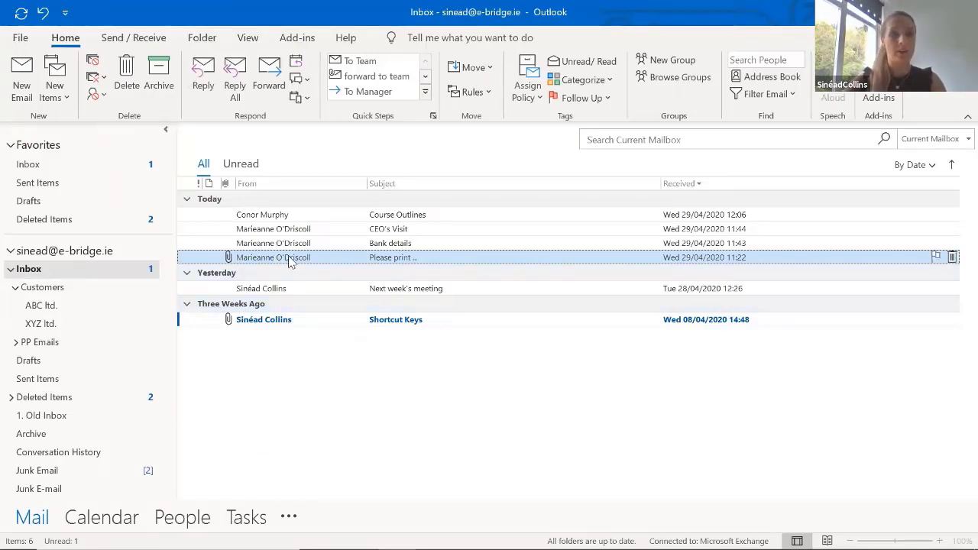
left_click_drag(288, 262, 47, 307)
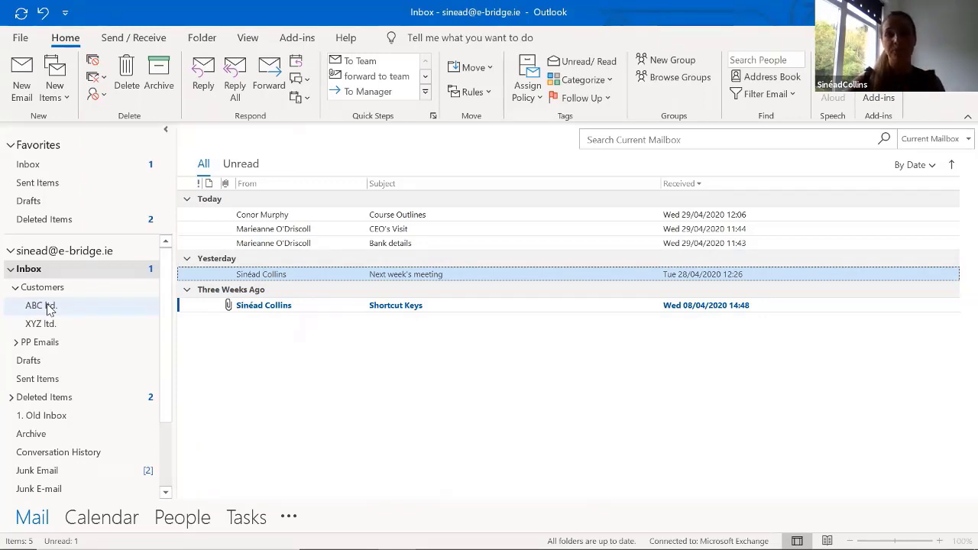
Read the "CEO's Visit" email and copy it to Tasks as a new task with the email attached
double_click(368, 231)
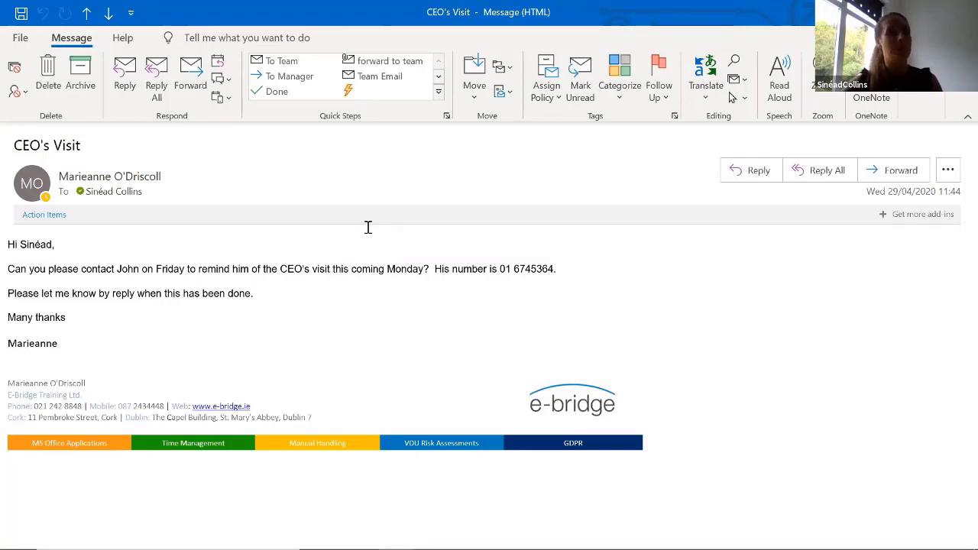
key("Escape")
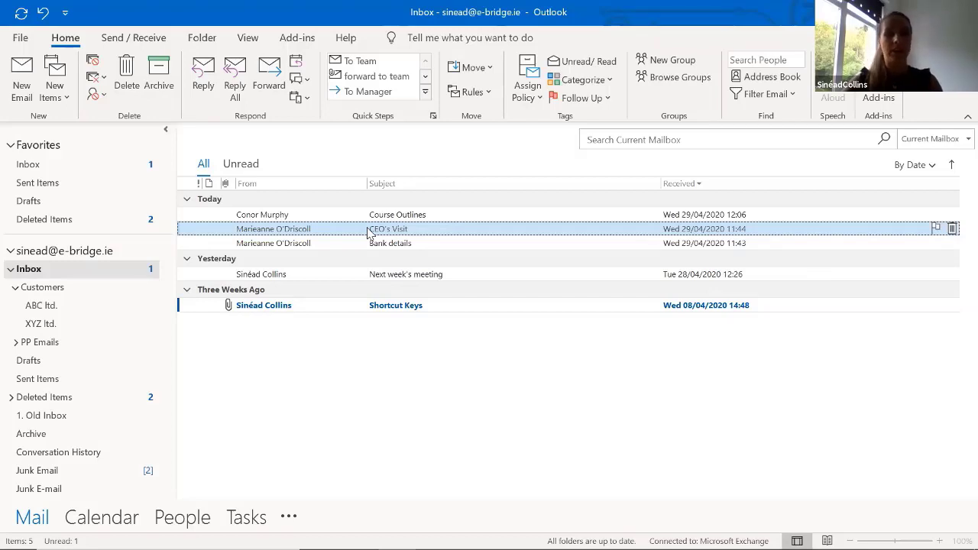
right_click(368, 232)
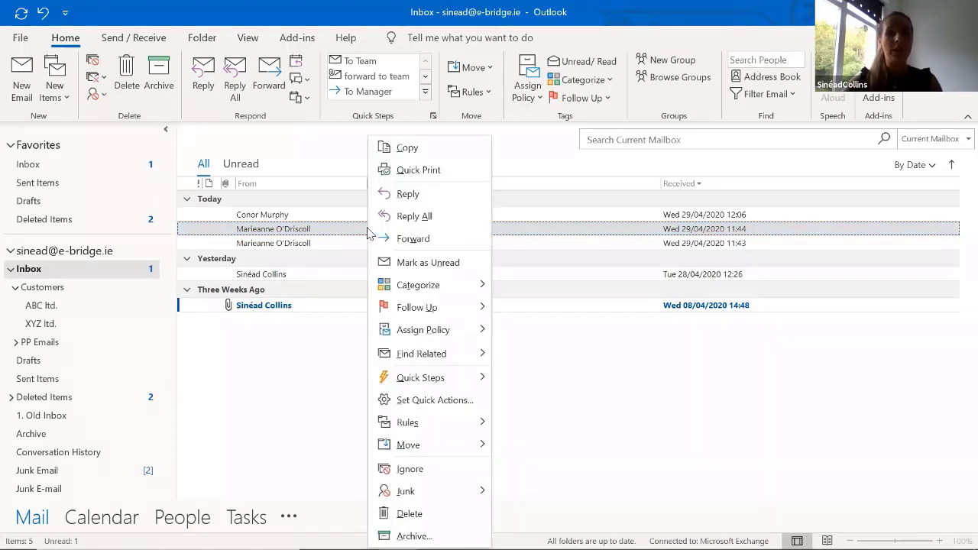
left_click(361, 231)
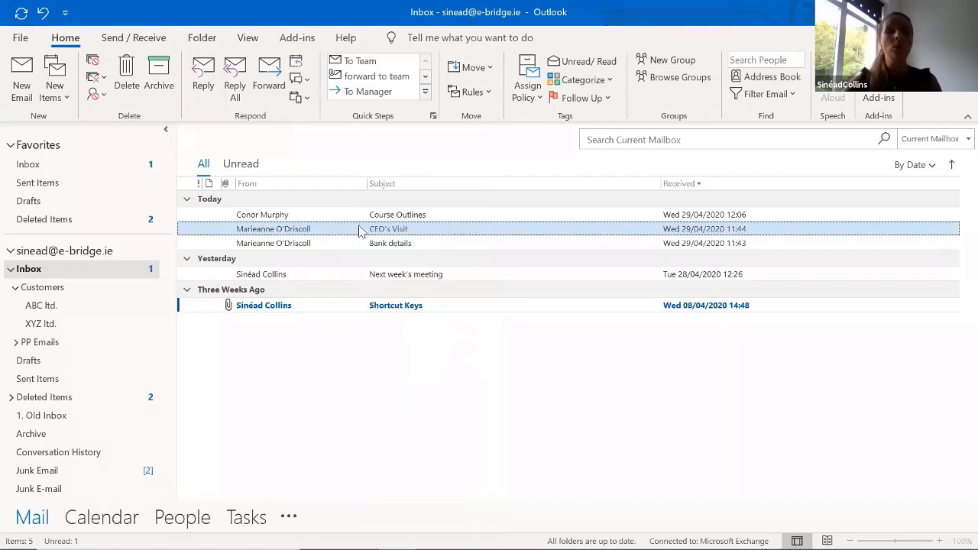
left_click_drag(359, 231, 285, 470)
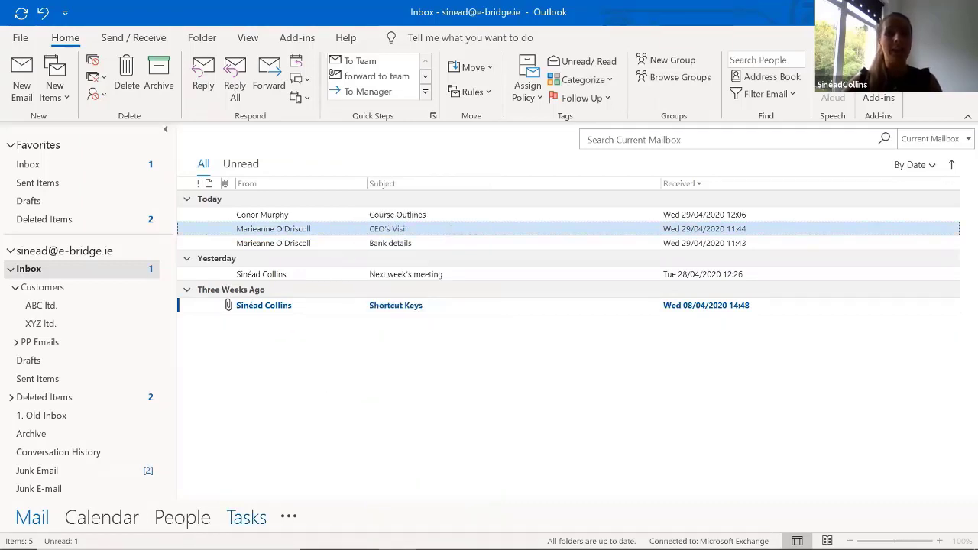
left_click_drag(285, 470, 246, 517)
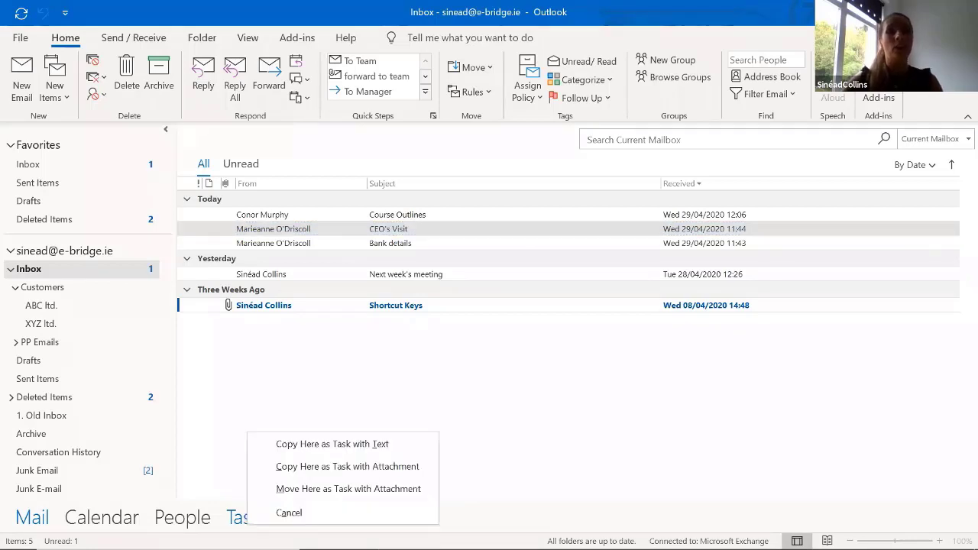
left_click(337, 468)
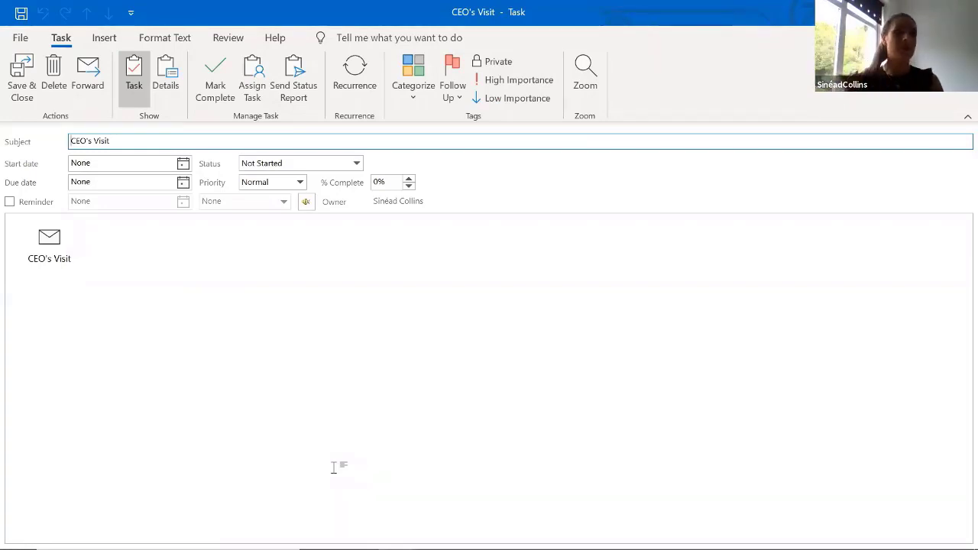
Prefix the task's subject with "Call", the contact's first name and "RE:", and set the start date to Fri 01/05/2020
type("Co")
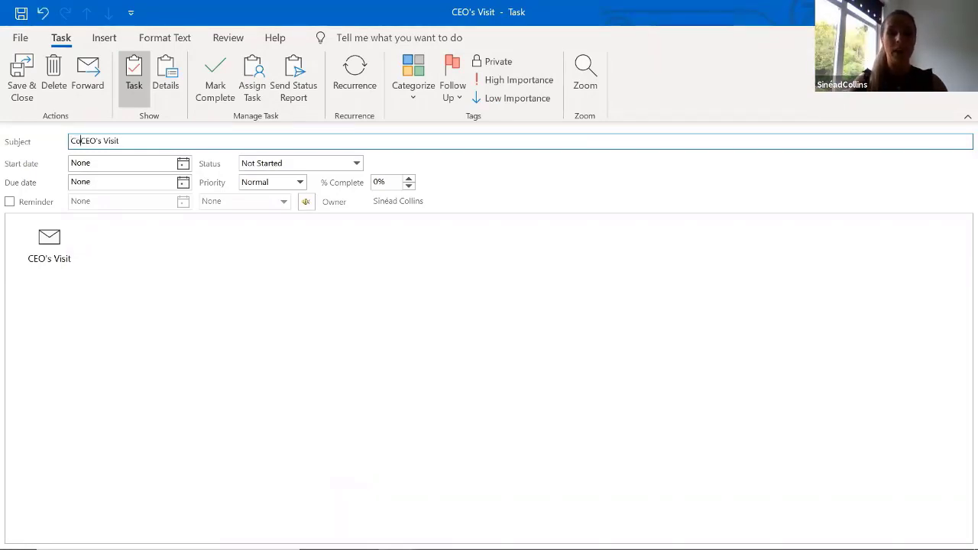
key("BackSpace")
key("BackSpace")
type("Call Joh")
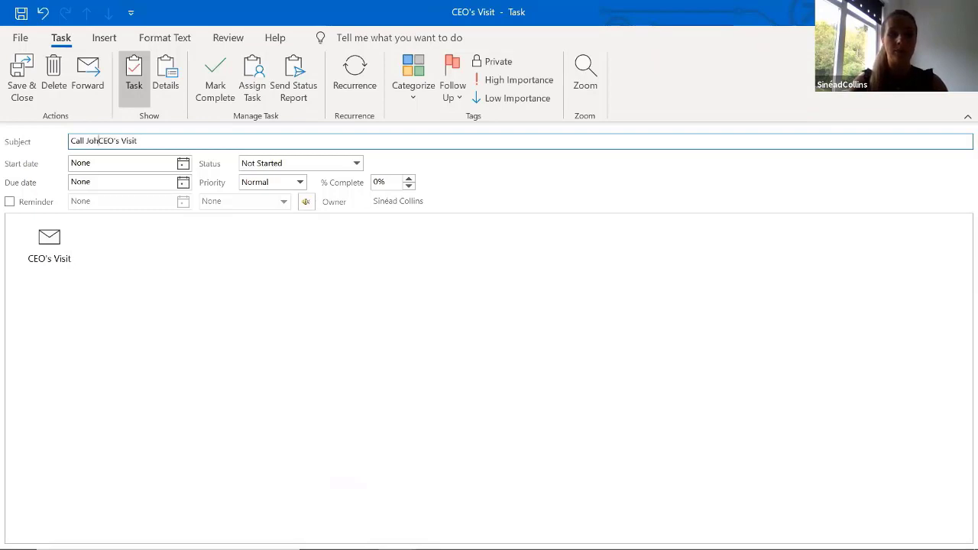
type("n Re")
key("BackSpace")
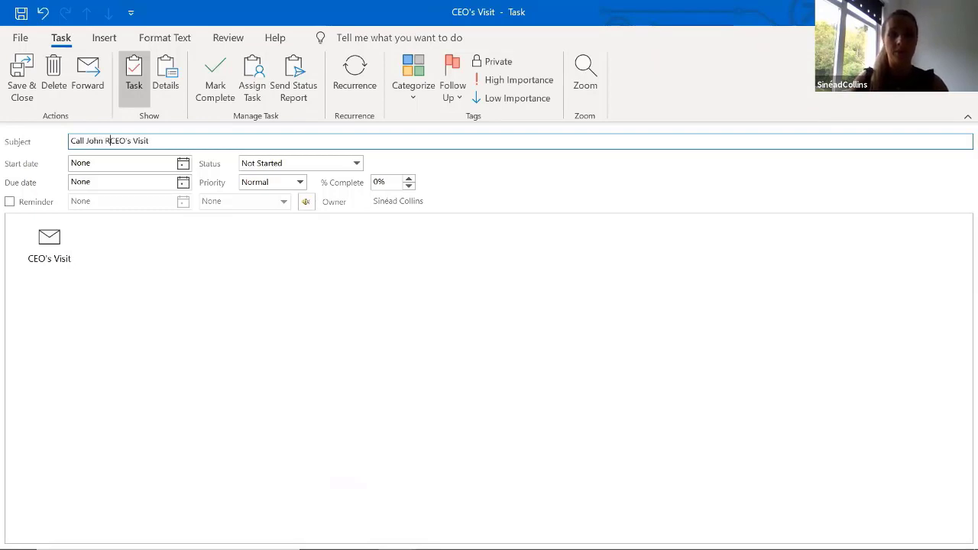
type("E:")
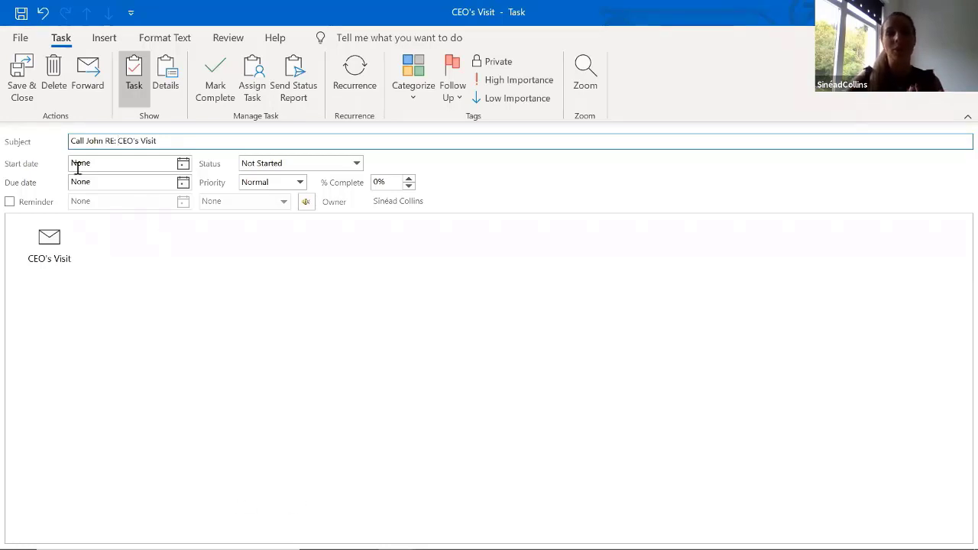
left_click(183, 164)
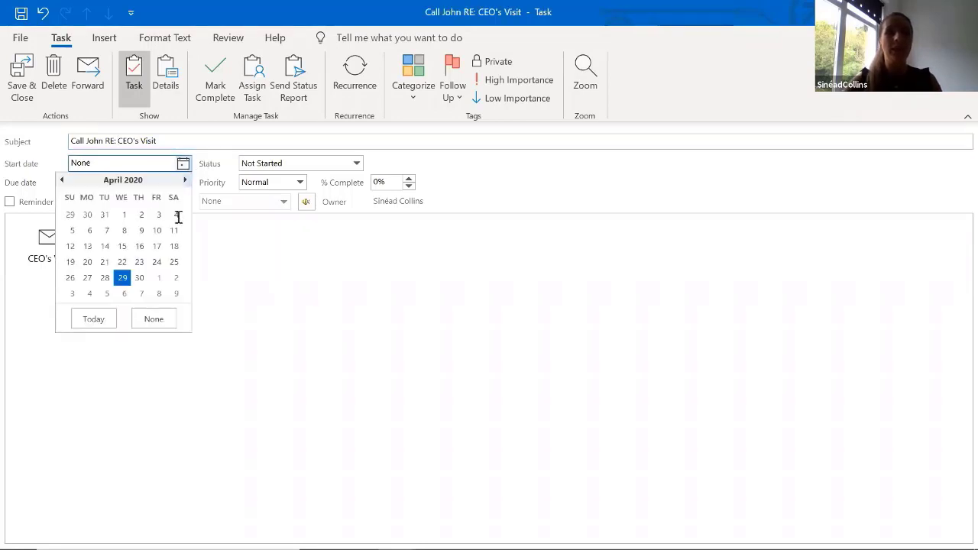
left_click(159, 277)
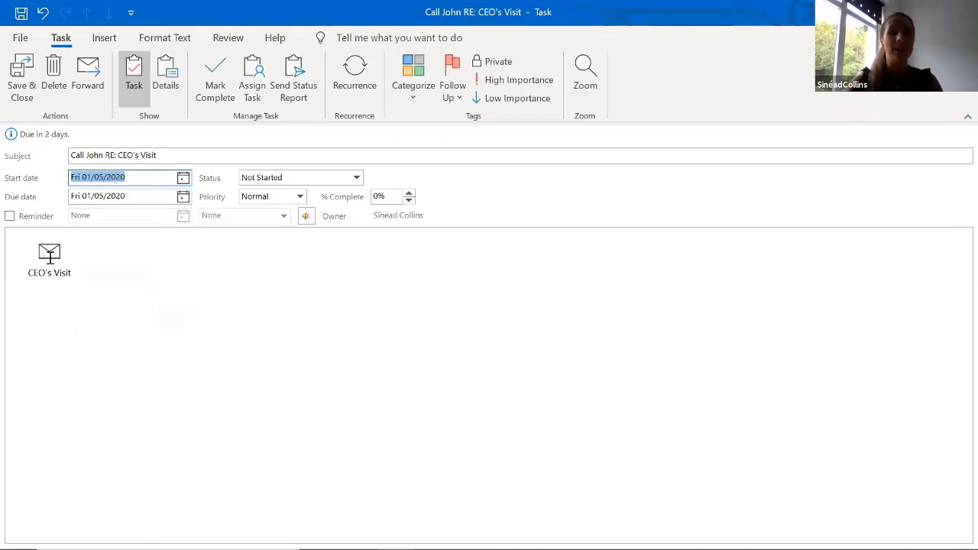
Open the "CEO's Visit" email attached to the task, check its content and reply option, and close it
left_click(49, 254)
double_click(49, 255)
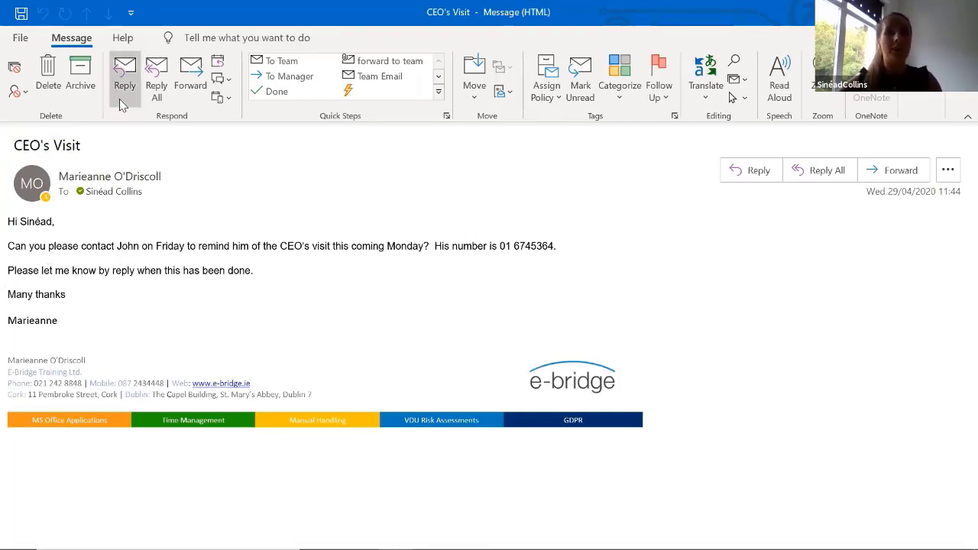
key("Escape")
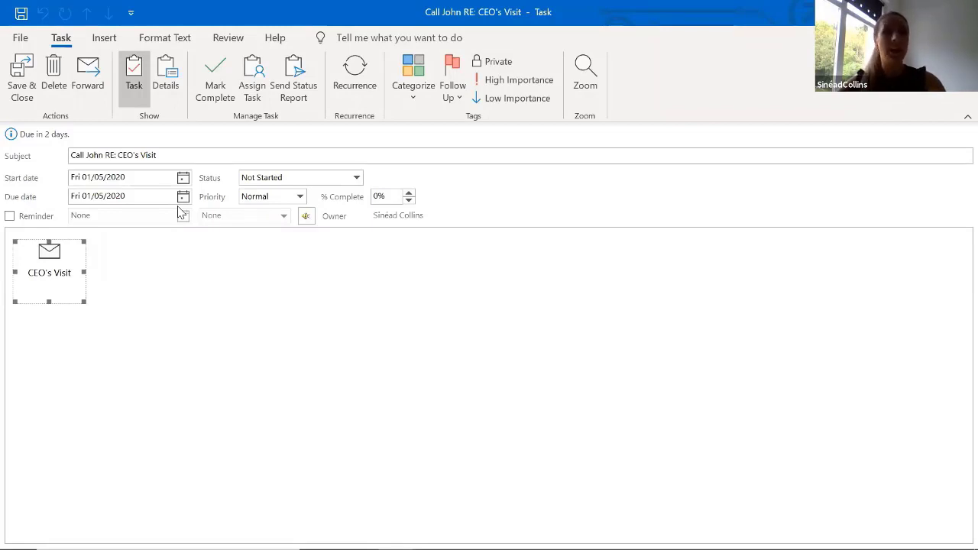
Close the task with its changes saved and delete the "CEO's Visit" email from the Inbox
key("Escape")
key("Return")
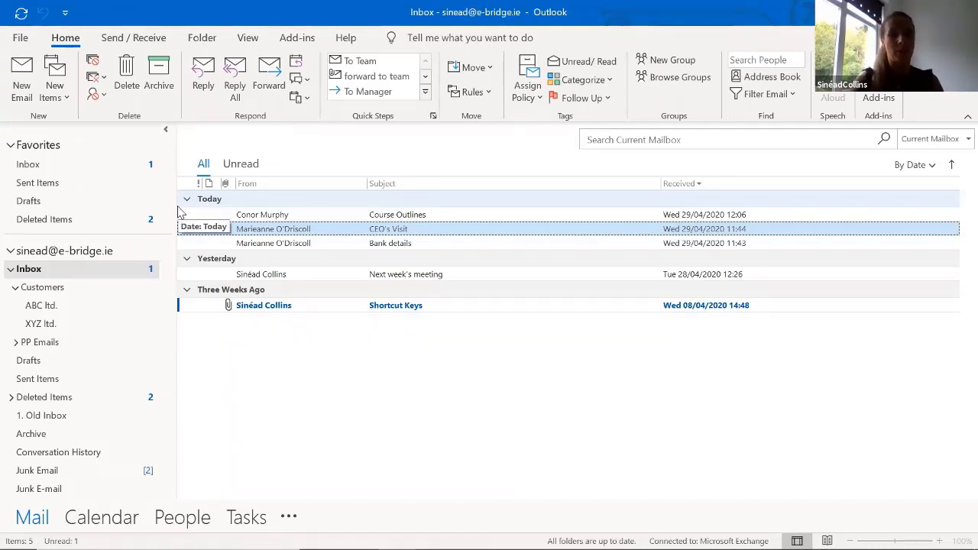
key("Delete")
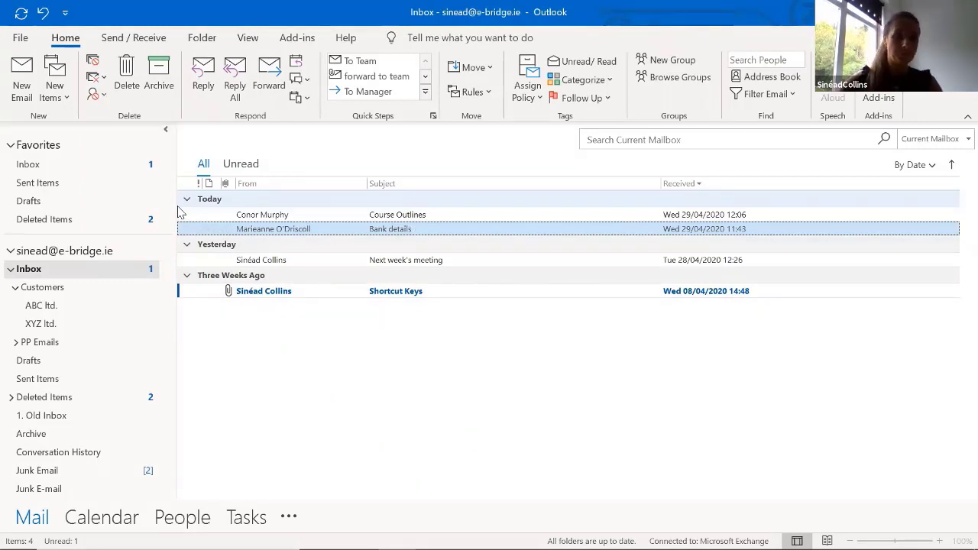
Read the "Bank details" email and look through the available Quick Steps
double_click(295, 231)
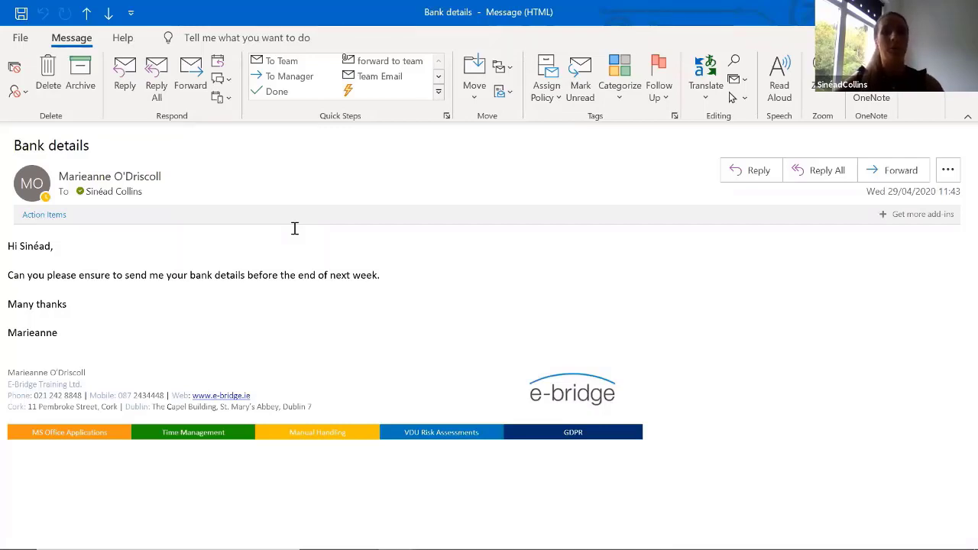
key("Escape")
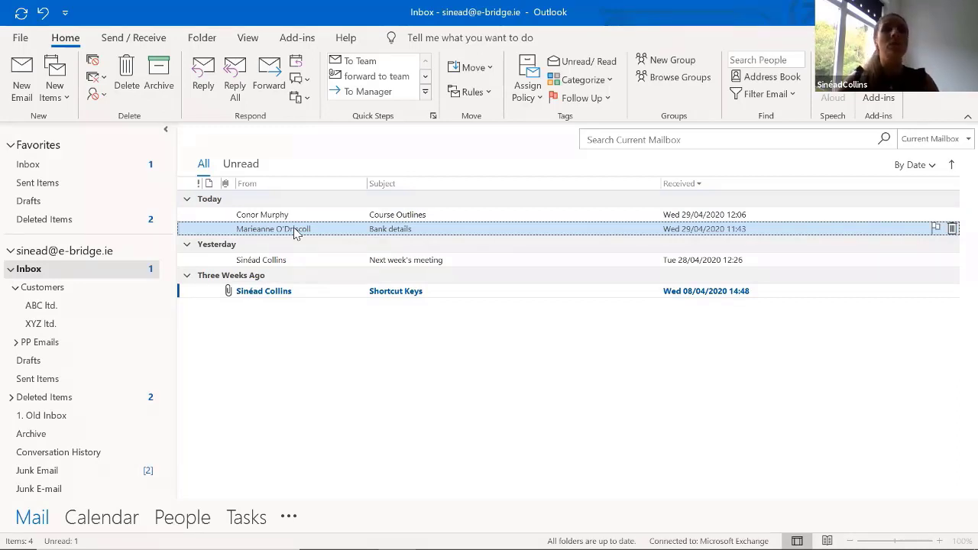
left_click(425, 92)
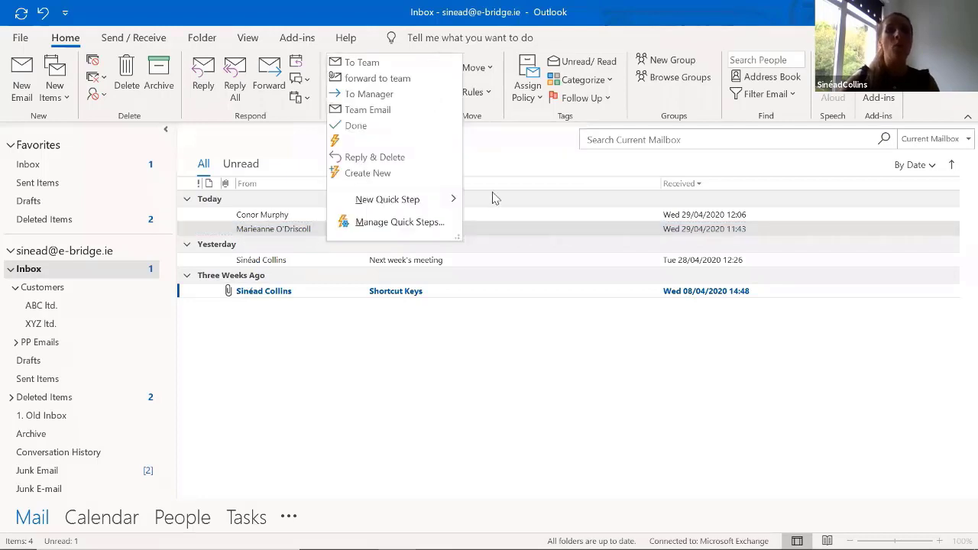
left_click(486, 150)
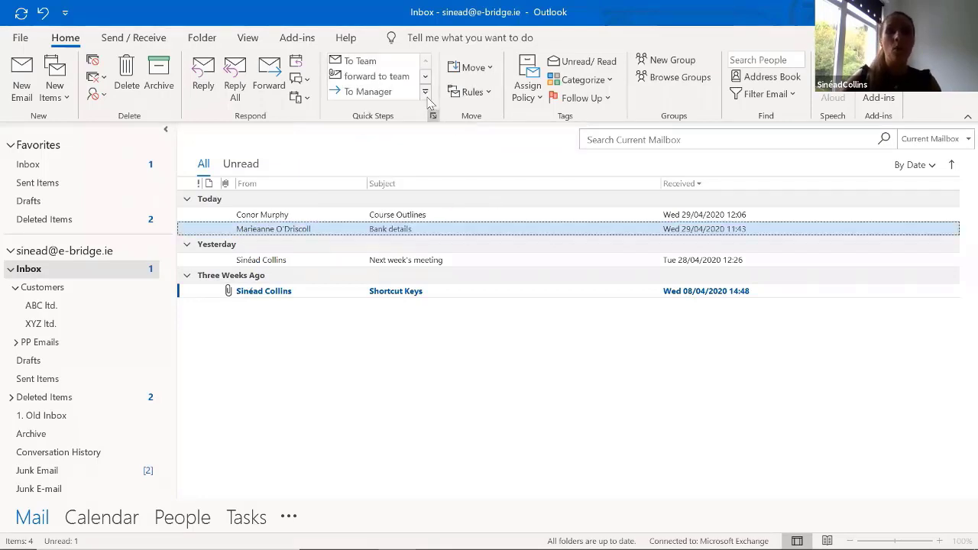
Start a new custom Quick Step and name it "Create Task with ATT"
left_click(426, 95)
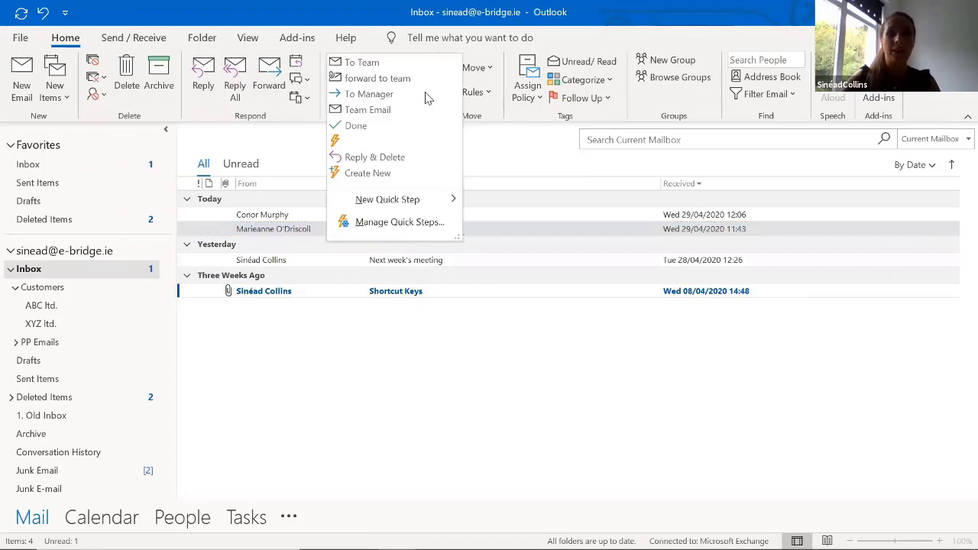
mouse_move(425, 203)
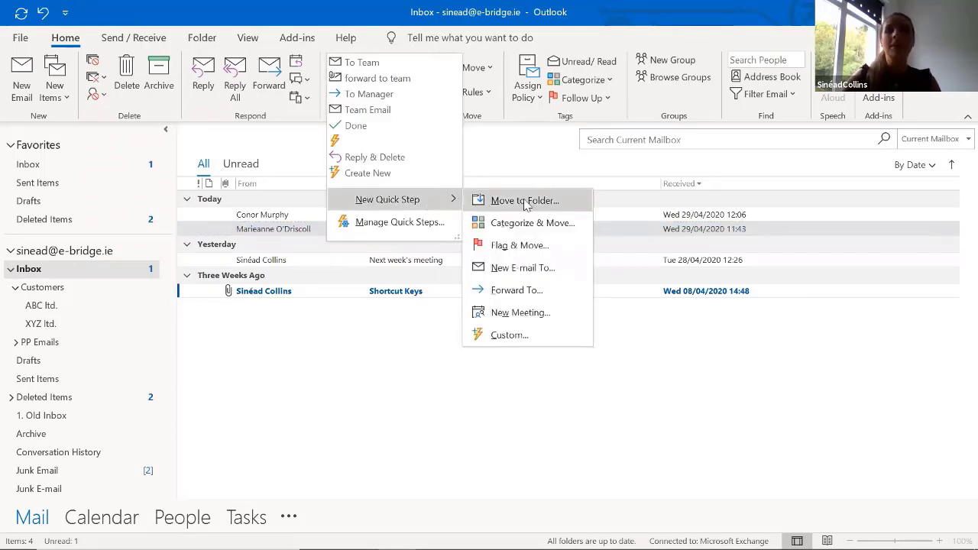
left_click(521, 336)
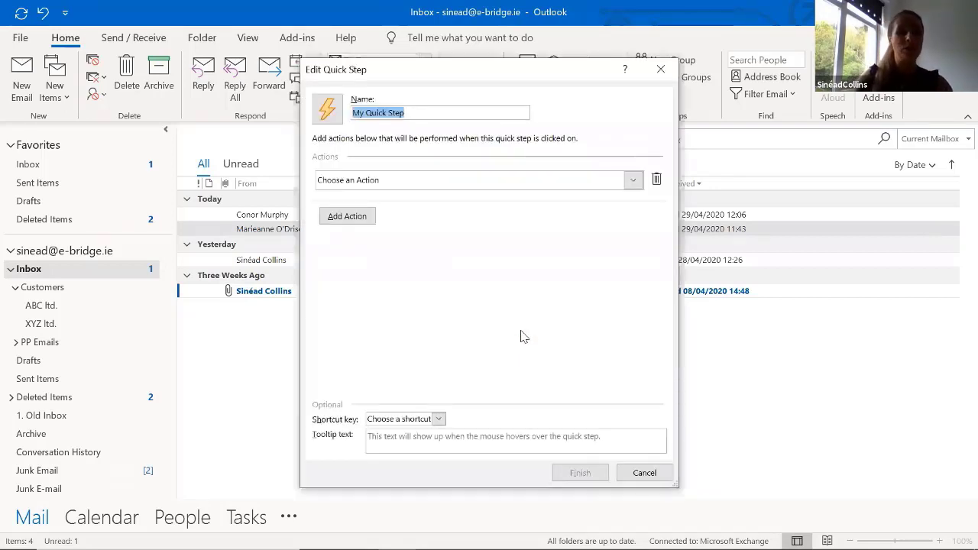
type("Cre")
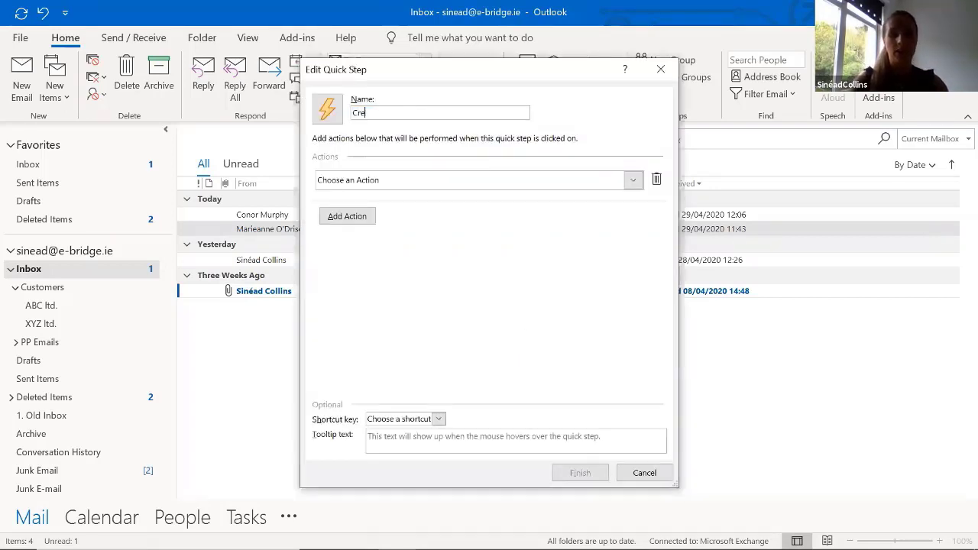
type("ate T")
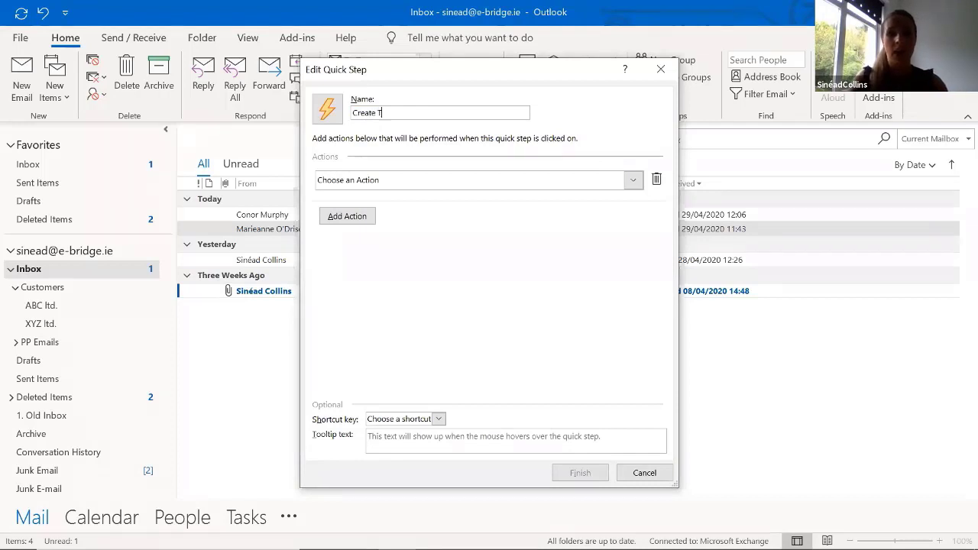
type("ask")
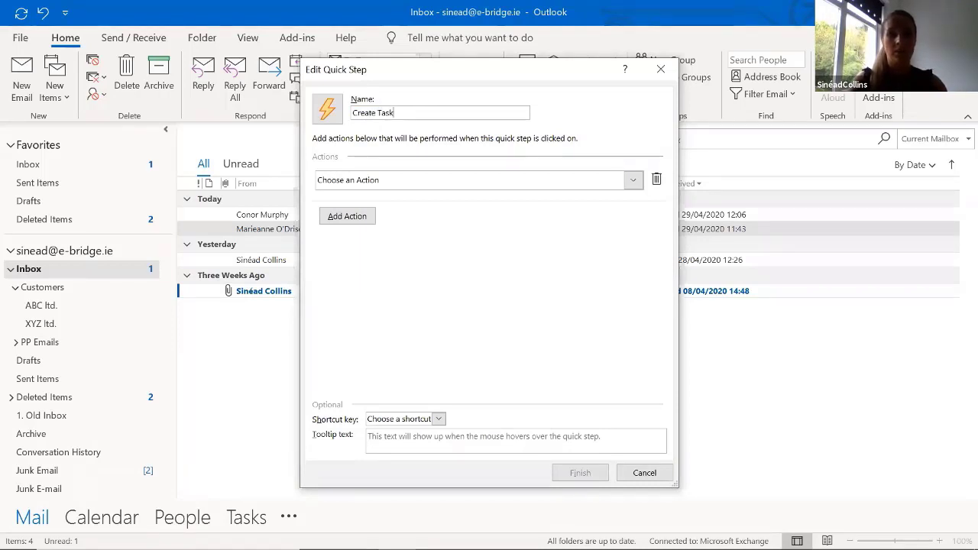
type(" with ")
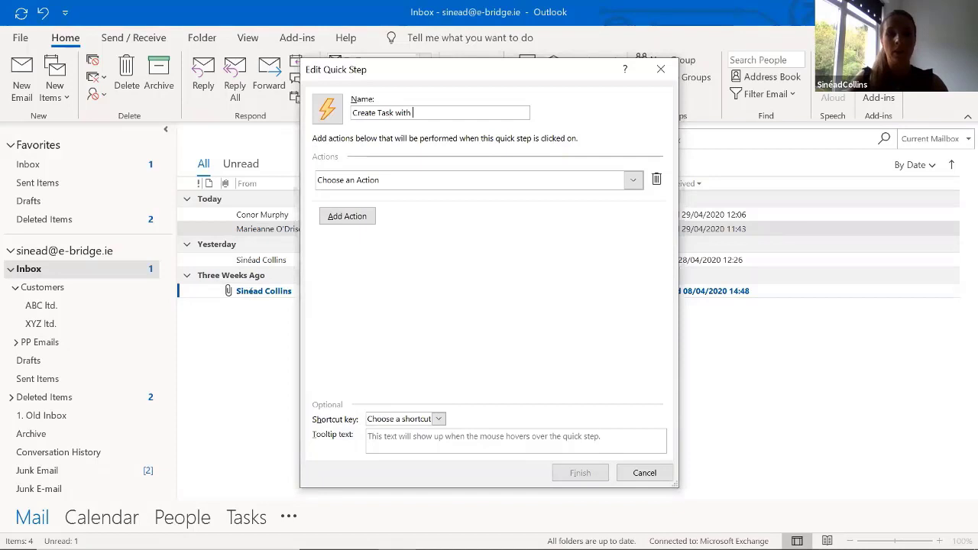
type("ATT")
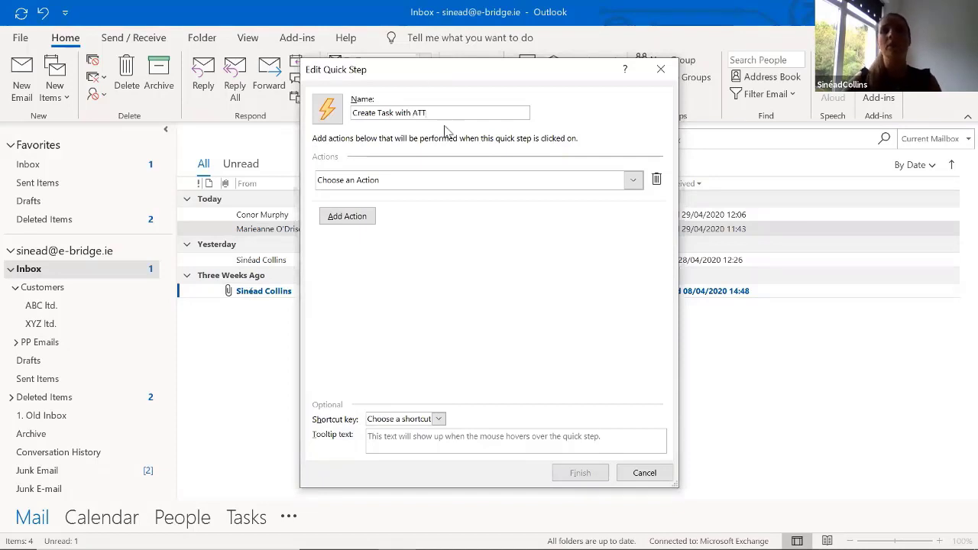
Assign the action "Create a task with attachment" to the Quick Step and finish creating it
left_click(377, 181)
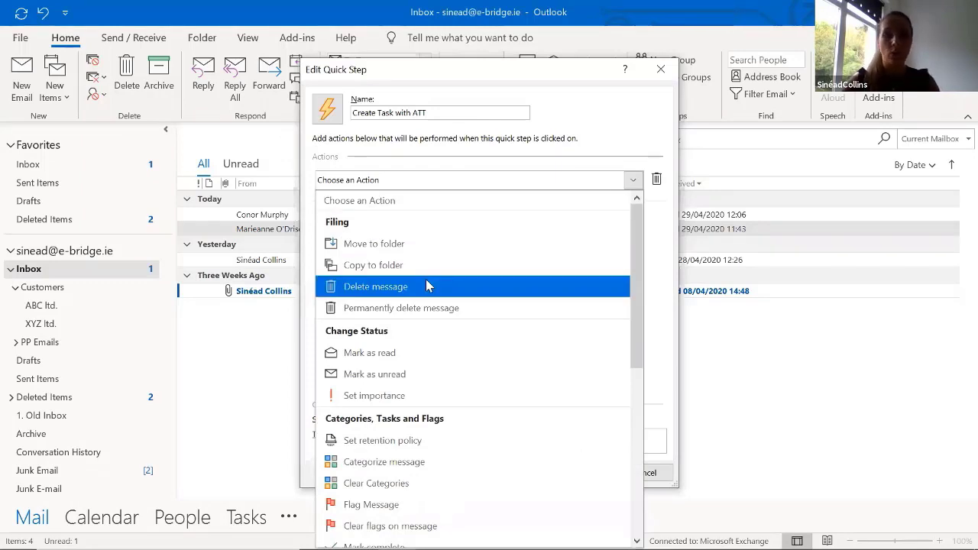
scroll(435, 365, "down", 1)
scroll(436, 365, "down", 1)
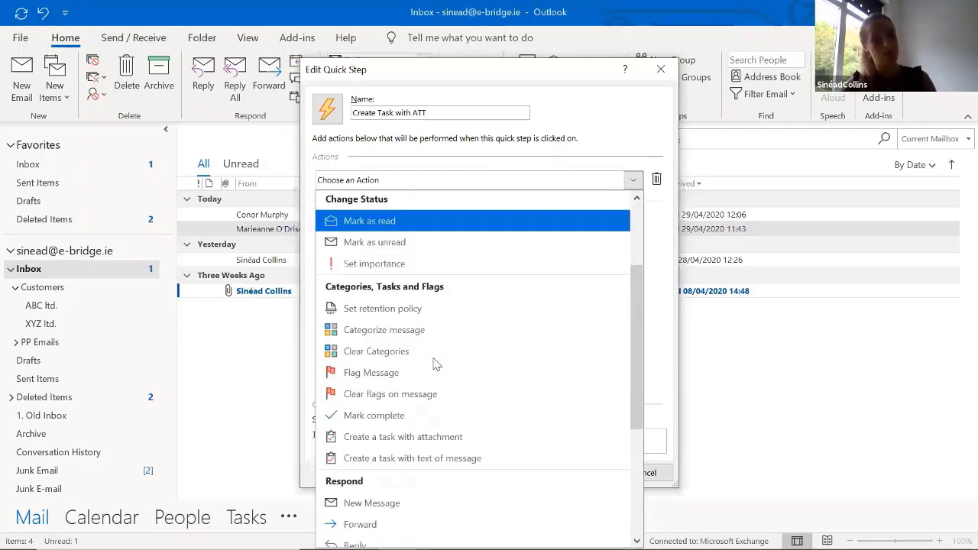
scroll(439, 423, "down", 2)
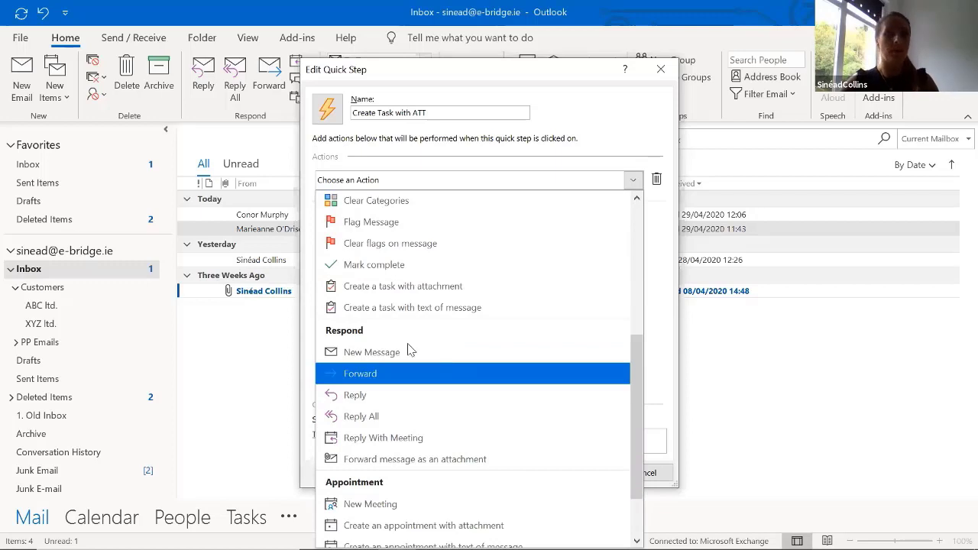
left_click(410, 290)
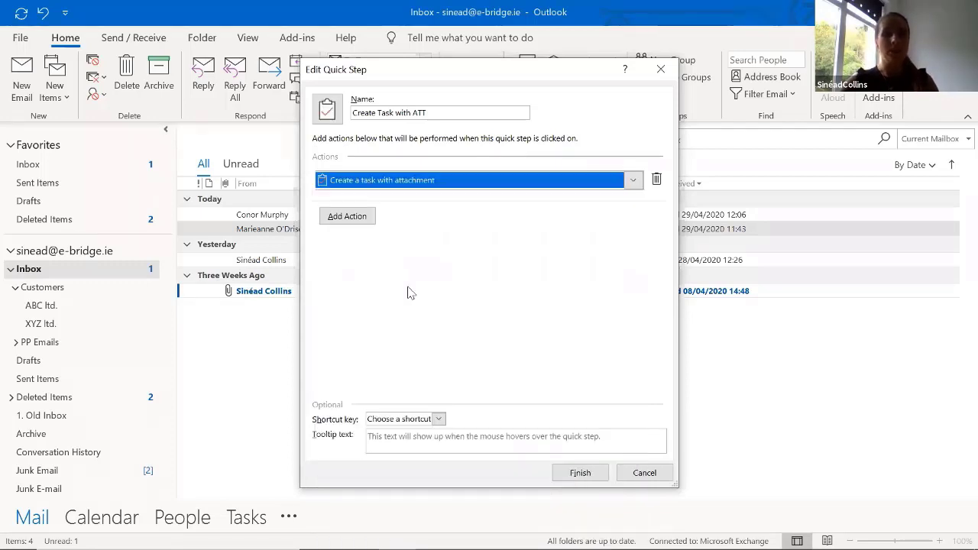
left_click(583, 473)
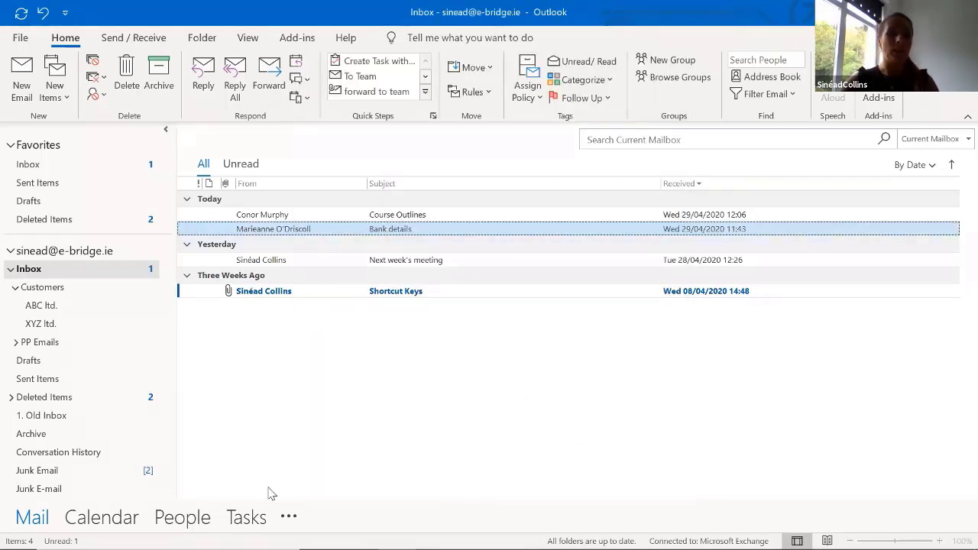
Run the new Quick Step on the "Bank details" email and set the task's start date to Thu 30/04/2020 and priority to High
left_click(375, 61)
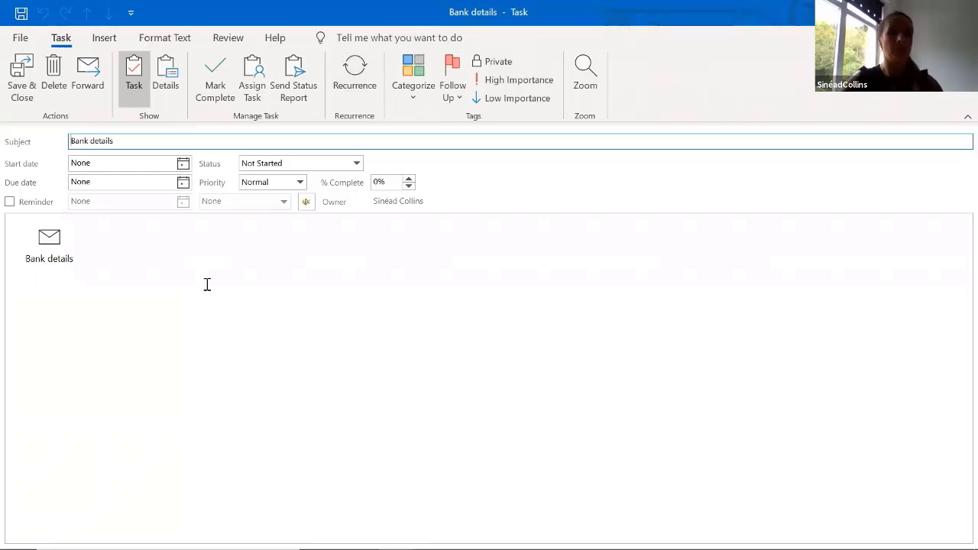
key("Tab")
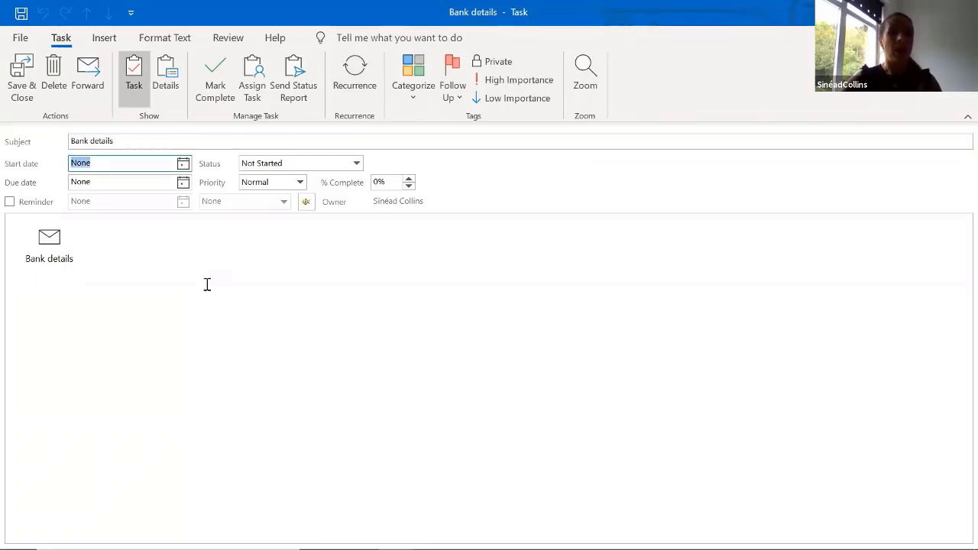
left_click(183, 163)
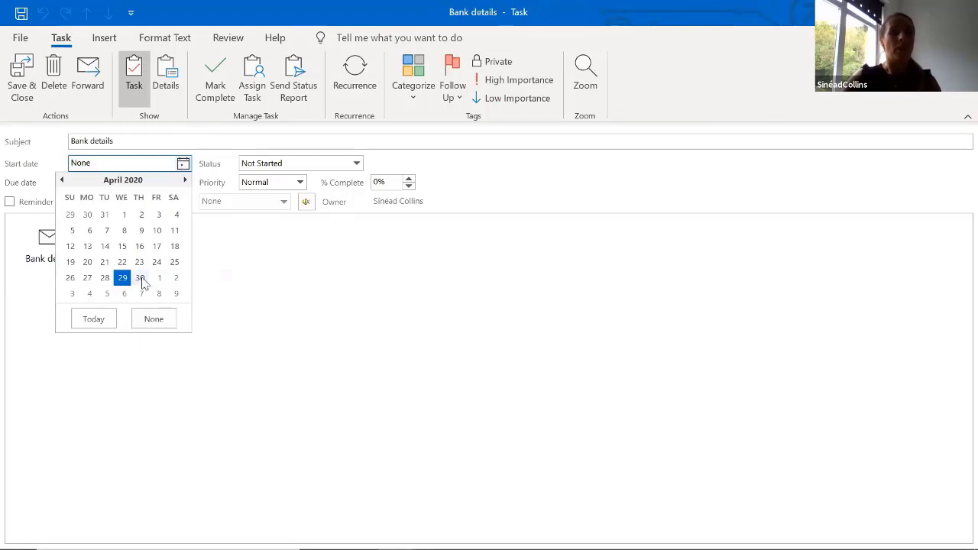
left_click(140, 277)
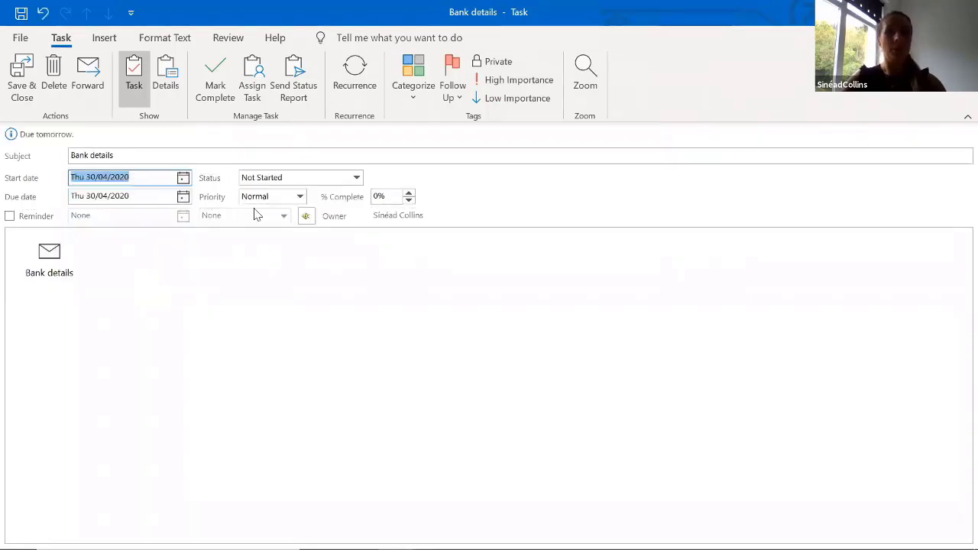
left_click(292, 196)
left_click(264, 233)
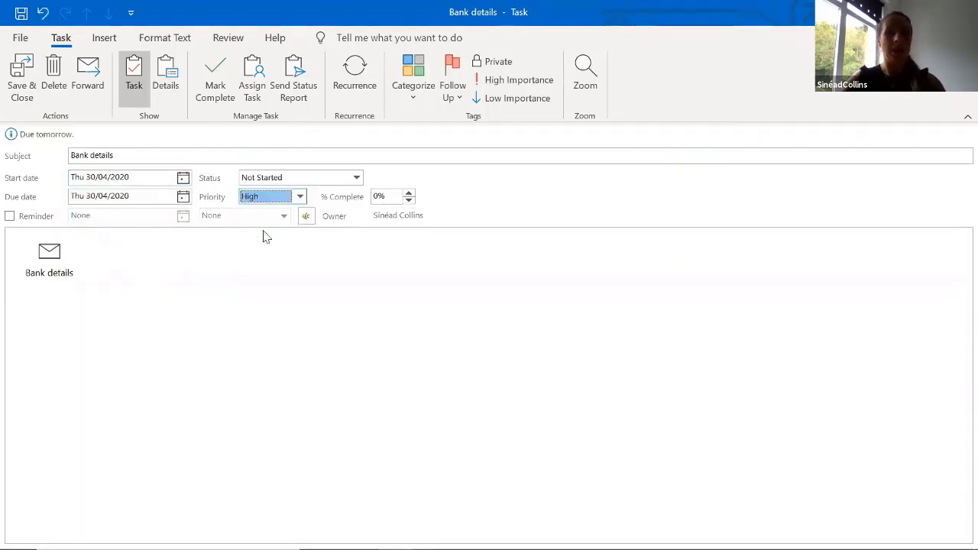
Close the "Bank details" task with its changes saved and delete the original email from the Inbox
key("Escape")
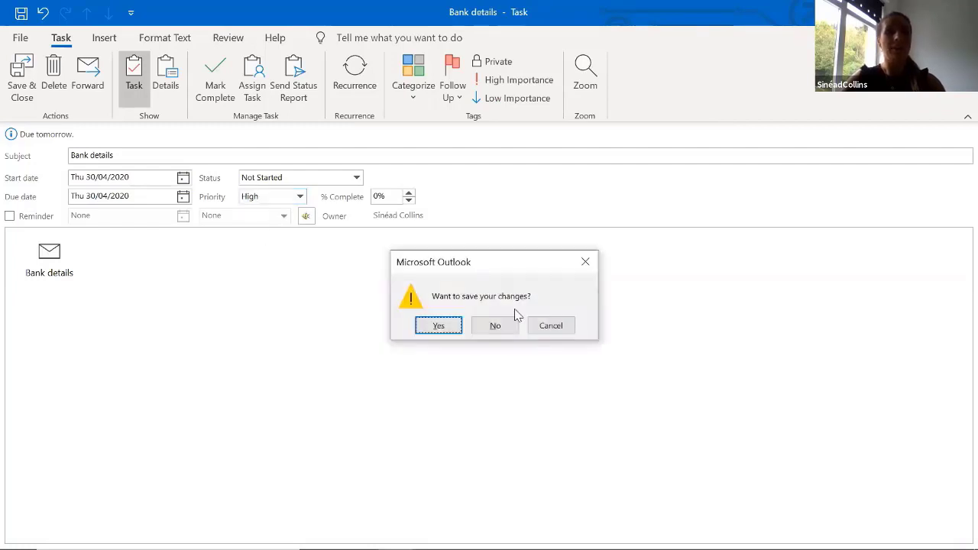
left_click(442, 330)
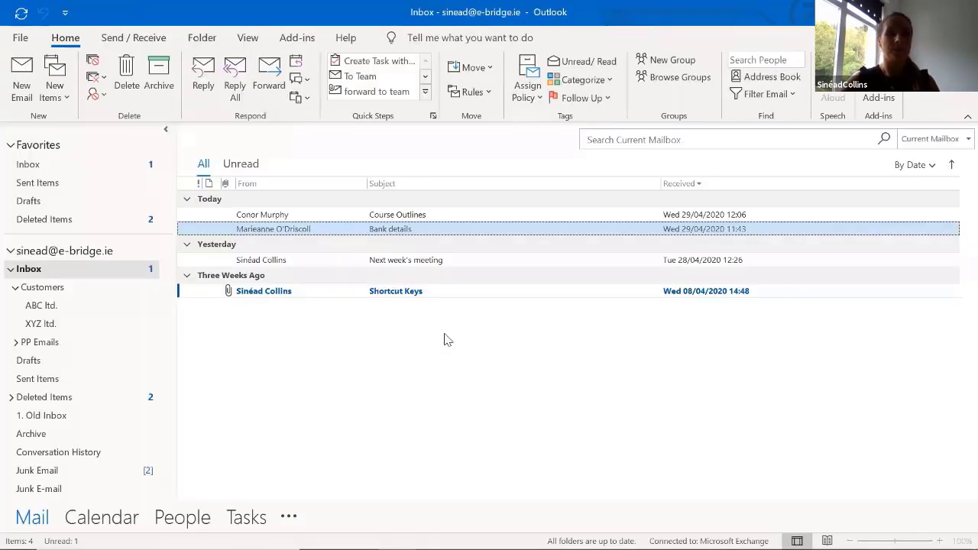
key("Delete")
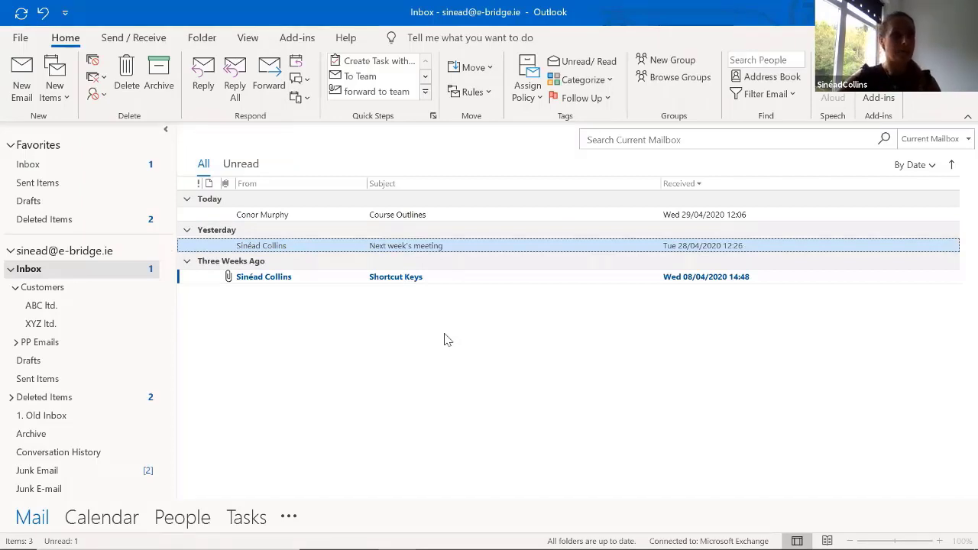
Read the "Course Outlines" email in the Inbox and run the "Create Task with ATT" Quick Step on it
left_click(392, 217)
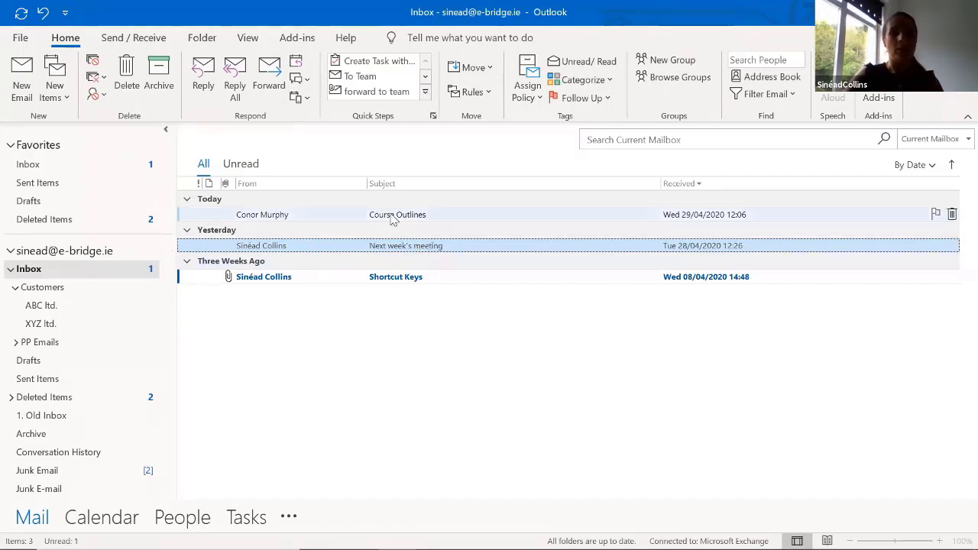
double_click(392, 218)
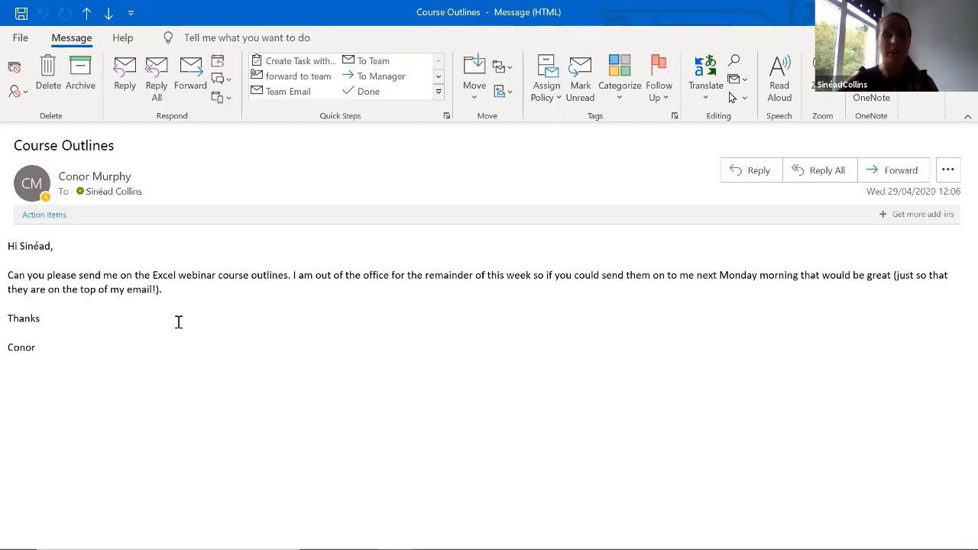
key("Escape")
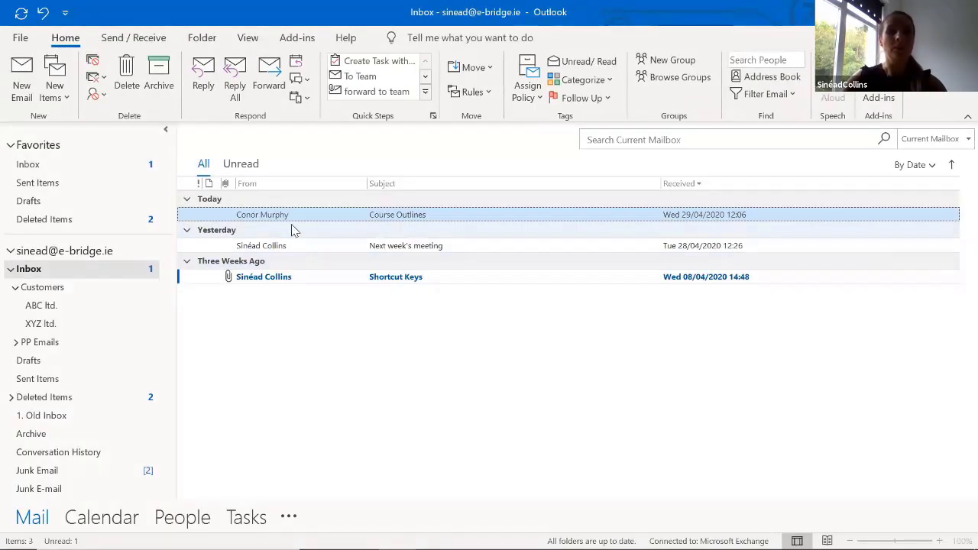
key("Return")
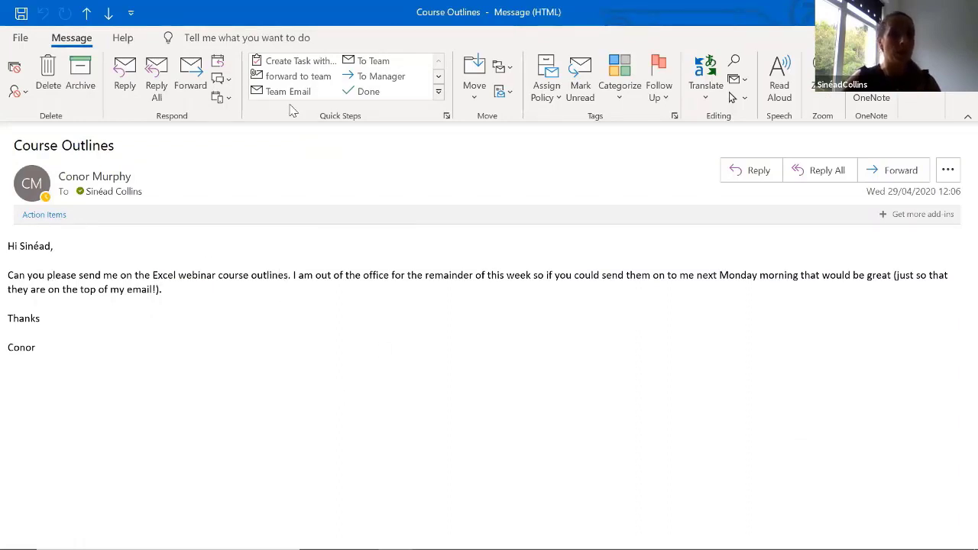
left_click(301, 67)
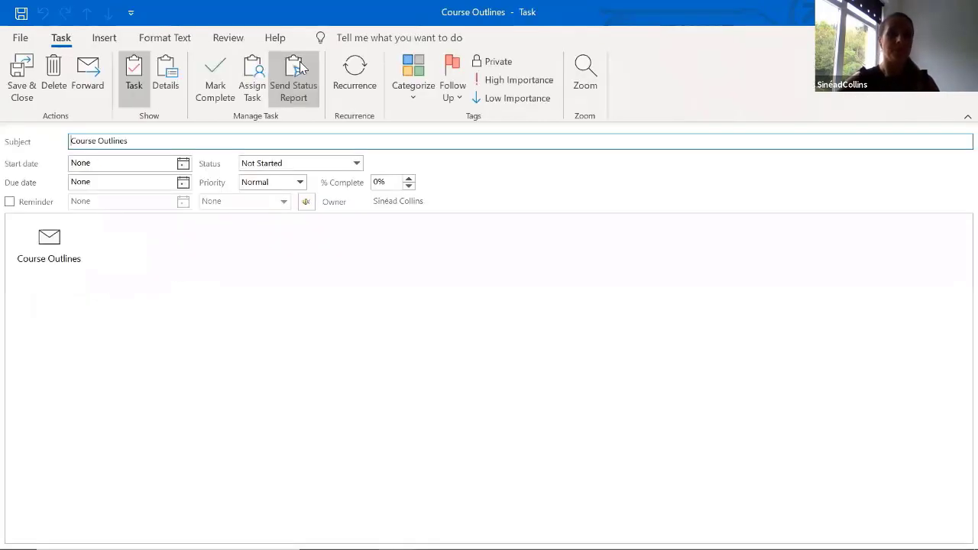
Set the new task's start date to Mon 04/05/2020 and change its subject to "Send Course Outlines"
left_click(184, 163)
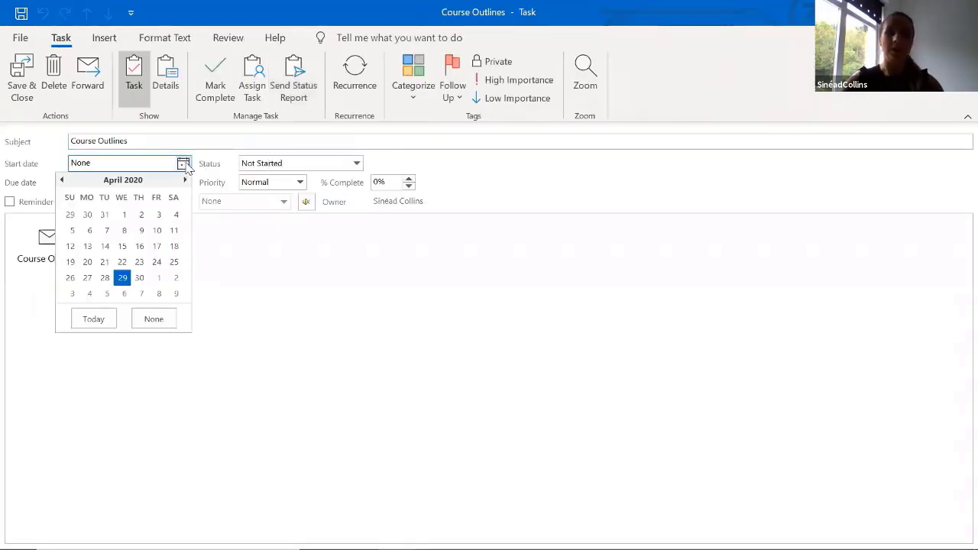
left_click(89, 293)
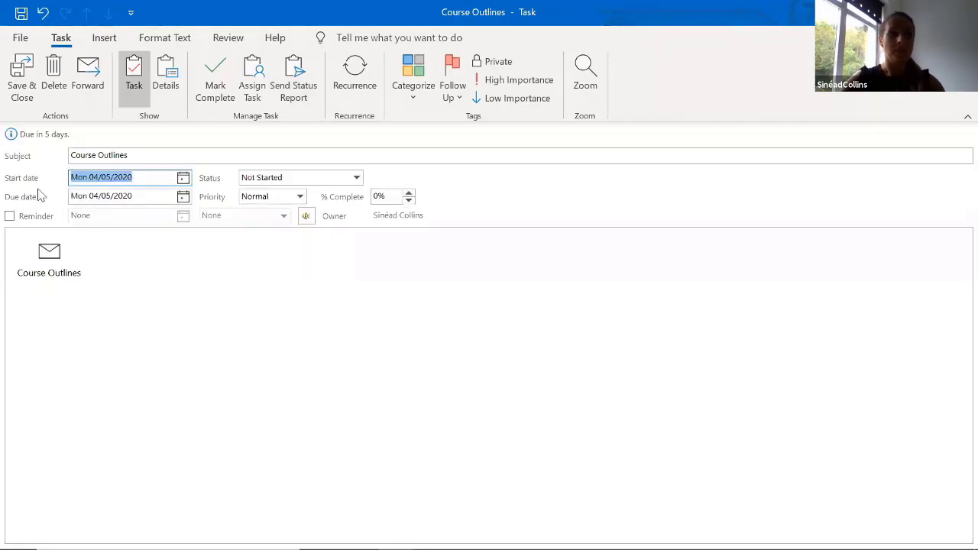
left_click(71, 155)
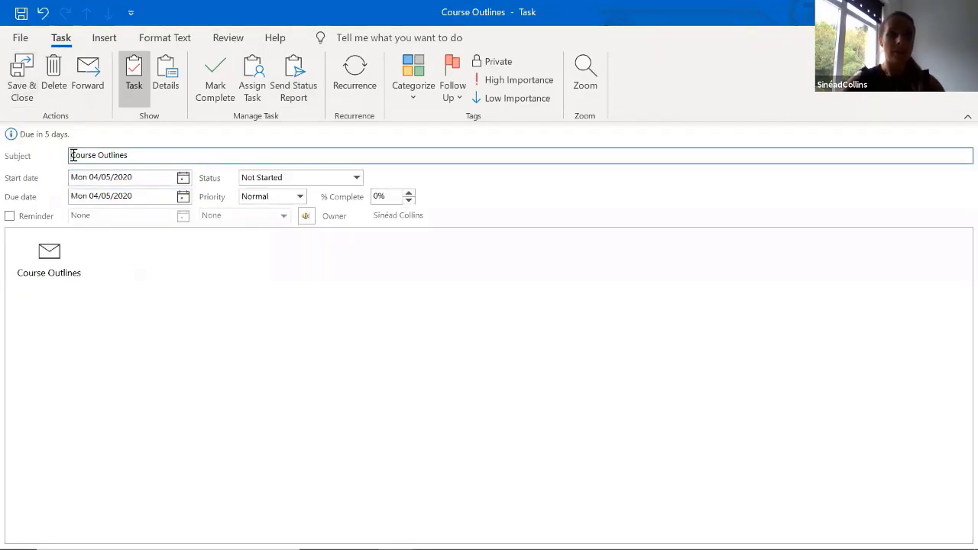
type("Send")
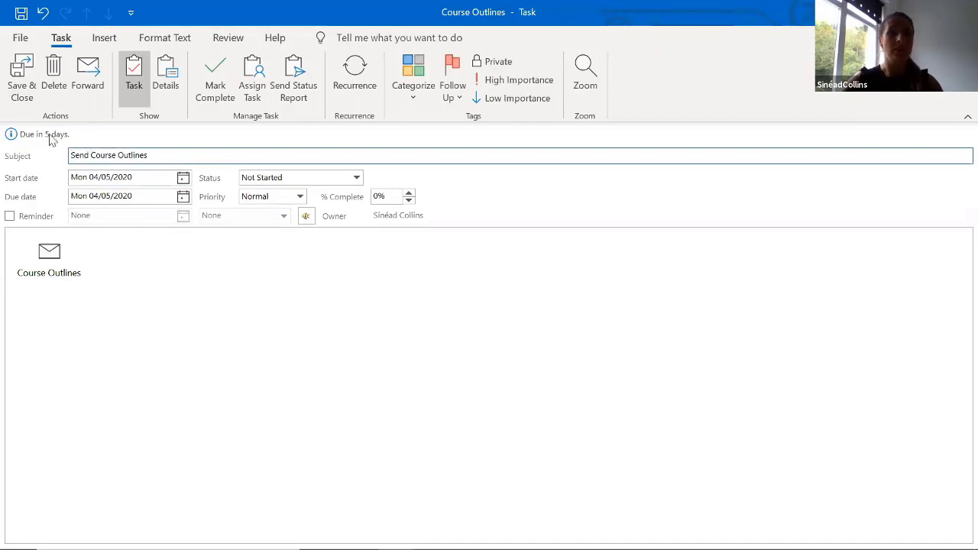
Save and close the "Send Course Outlines" task and delete the original "Course Outlines" email
left_click(23, 84)
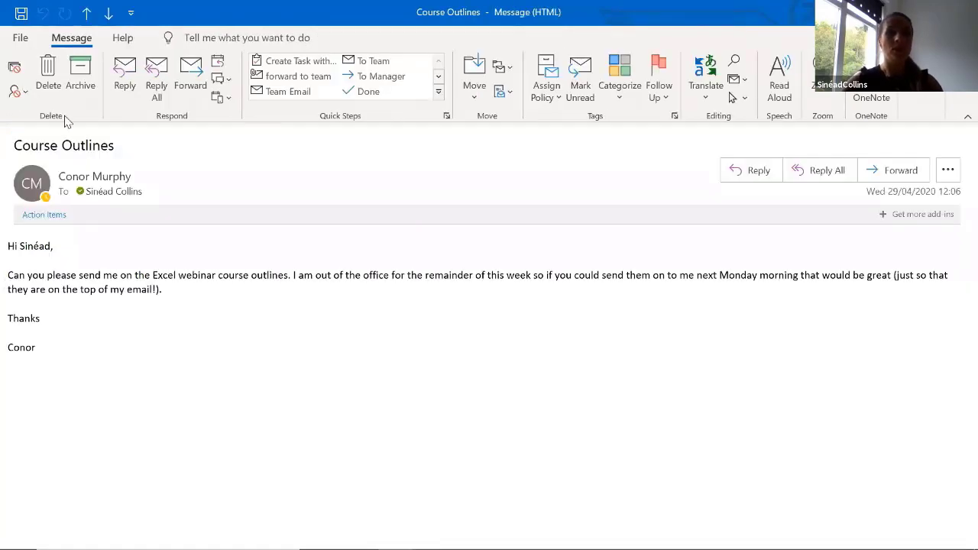
key("Escape")
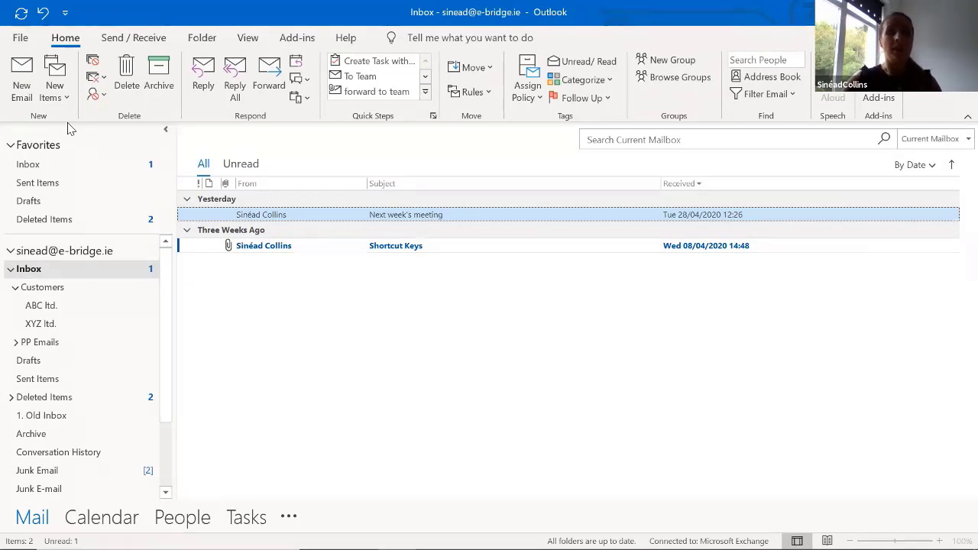
Read the "Next week's meeting" email and delete it from the Inbox
key("Return")
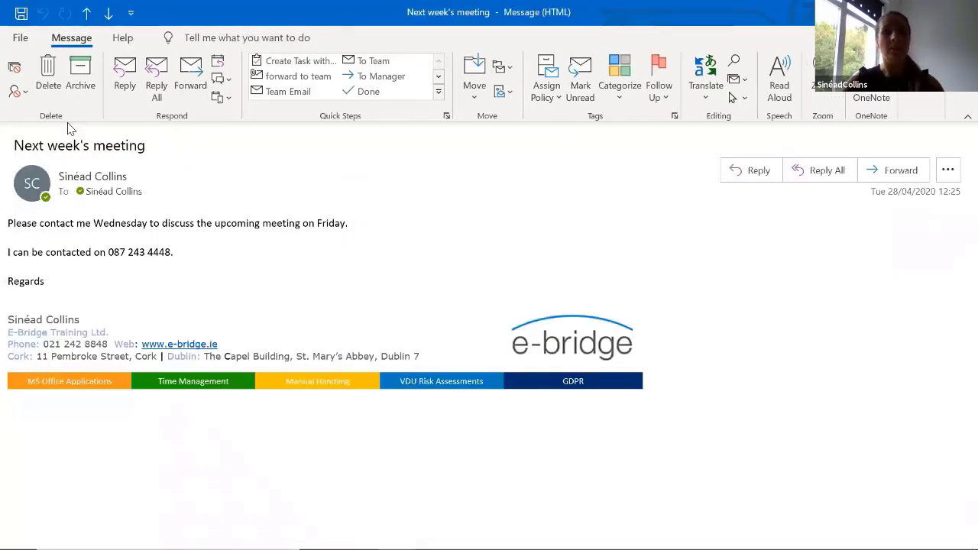
key("Escape")
key("Delete")
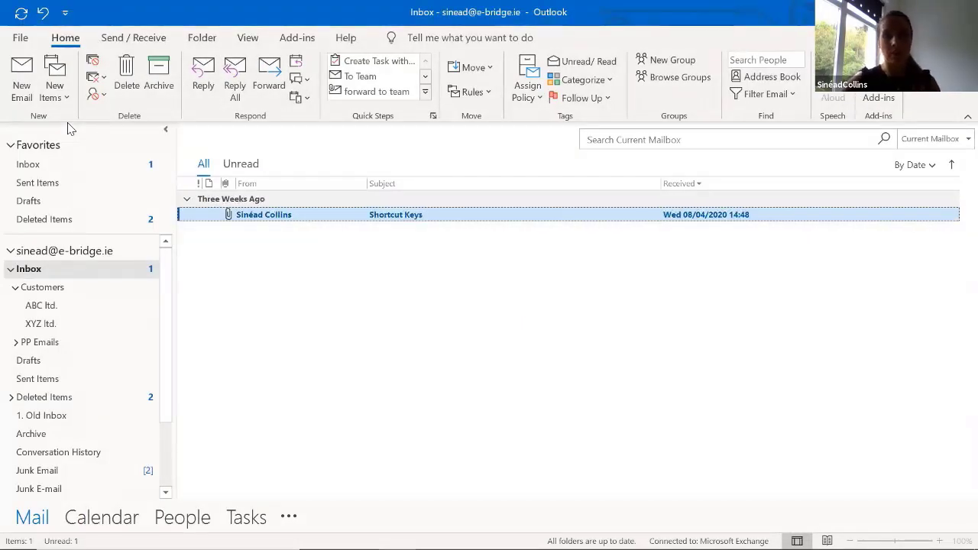
Read the "Shortcut Keys" email, check the options for its MS Office Speed Keys.doc attachment, and delete the email from the Inbox
key("Return")
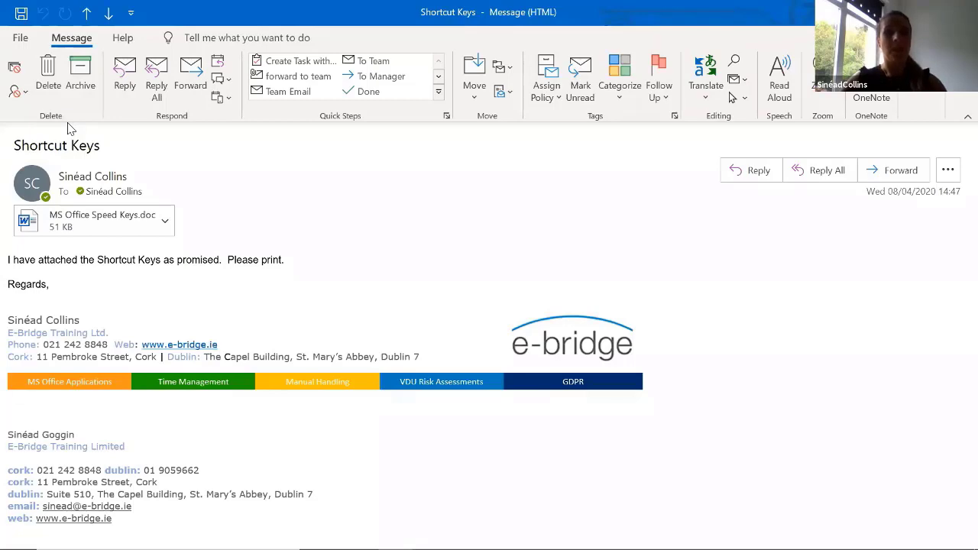
key("Escape")
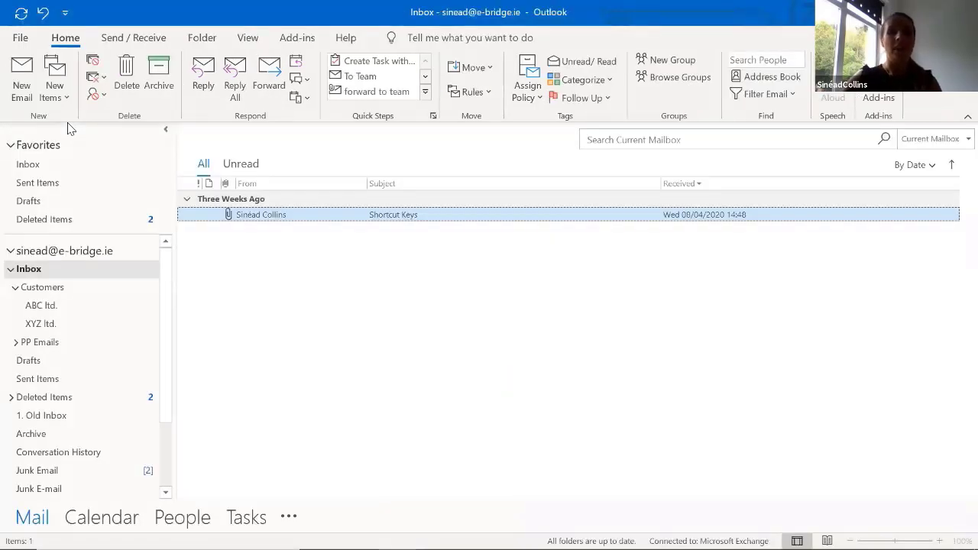
key("Return")
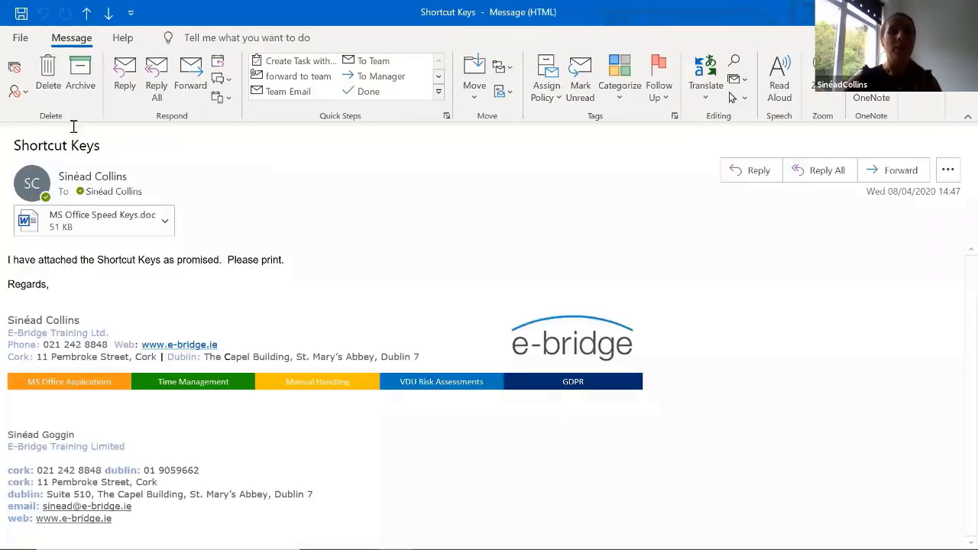
left_click(166, 227)
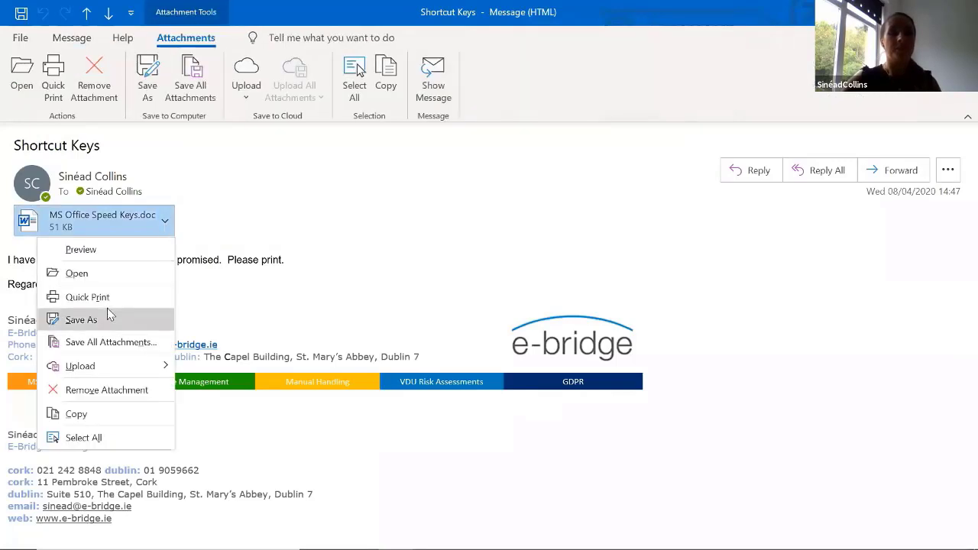
left_click(313, 309)
key("Escape")
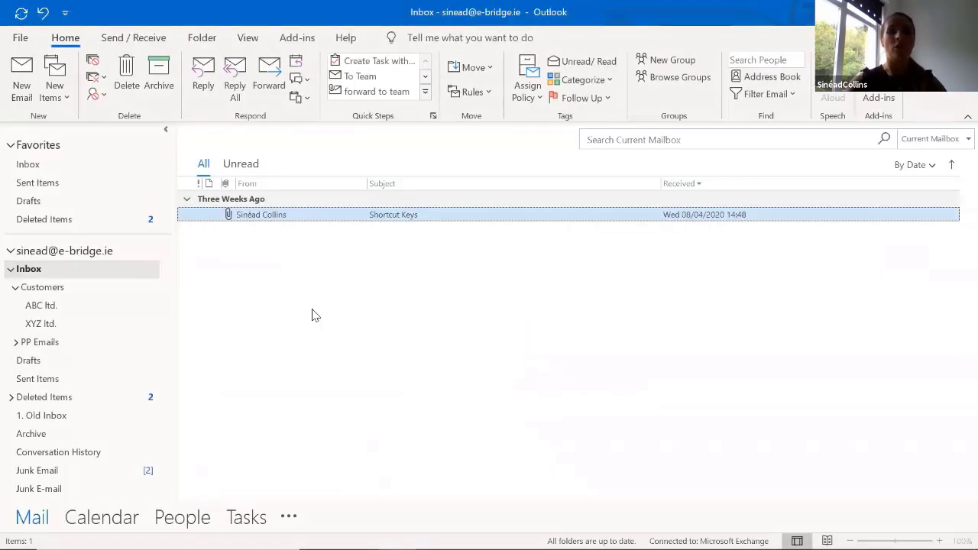
key("Delete")
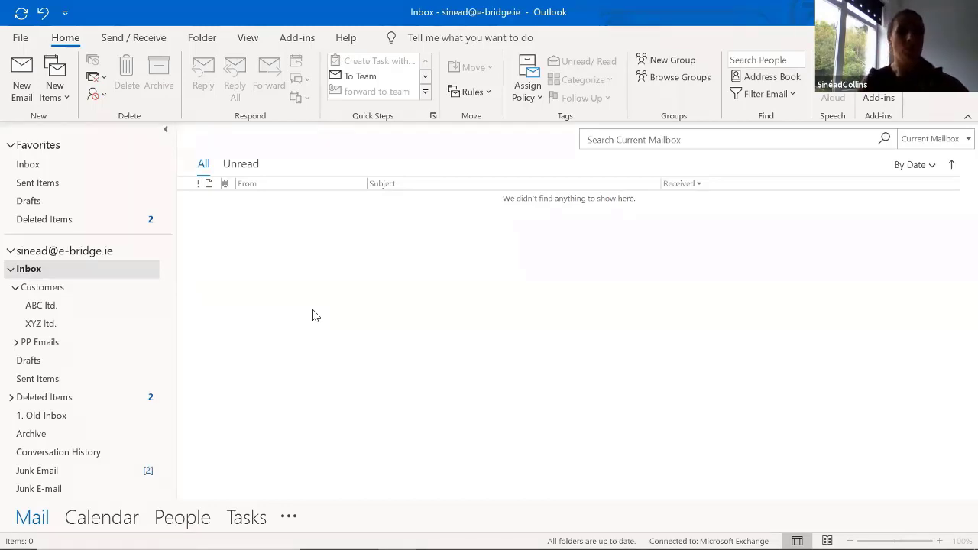
Show the calendar and expand the 1 May, 4 May and 5 May 2020 groups in its task list
key("ctrl+2")
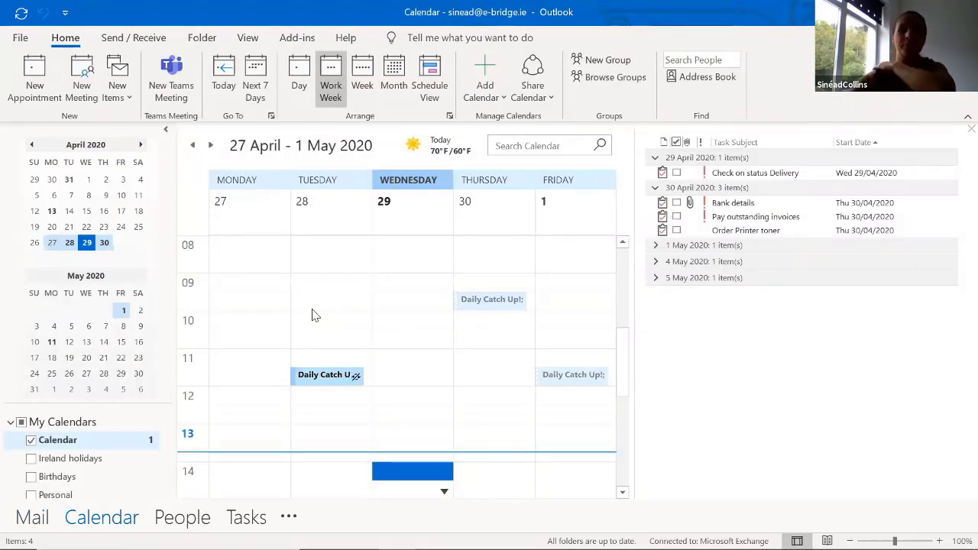
left_click(655, 245)
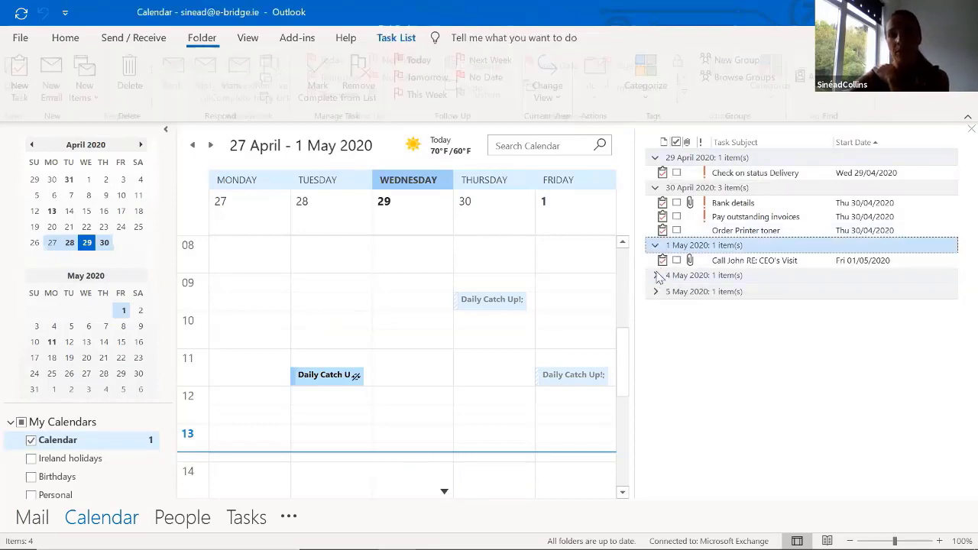
left_click(656, 276)
left_click(656, 306)
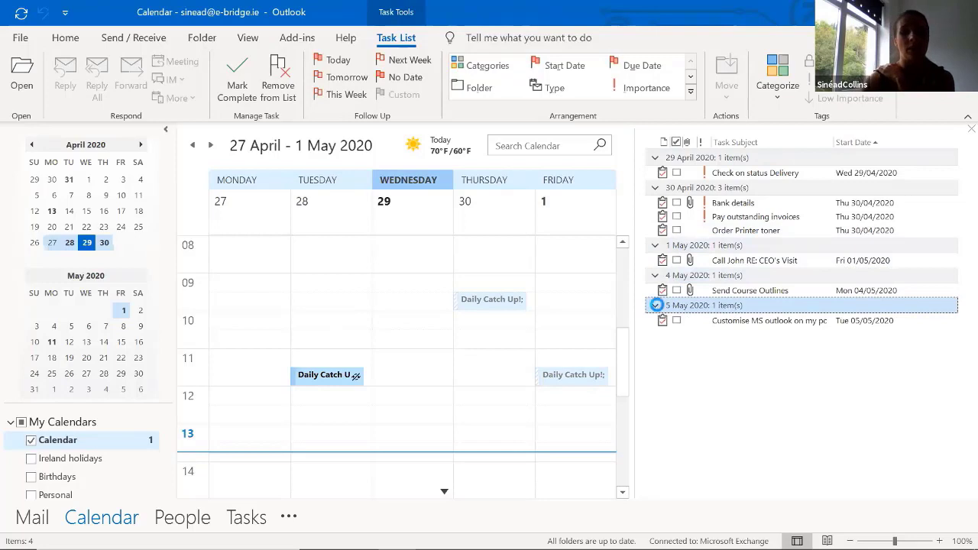
From the To-Do List, open the task starting Fri 01/05/2020, view its attached "CEO's Visit" email, and close both
key("ctrl+4")
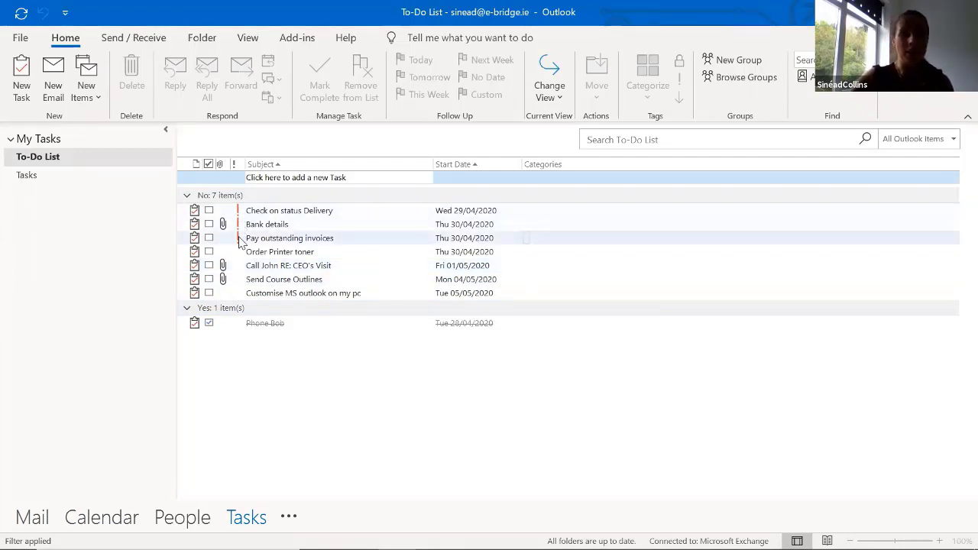
left_click(282, 263)
double_click(282, 263)
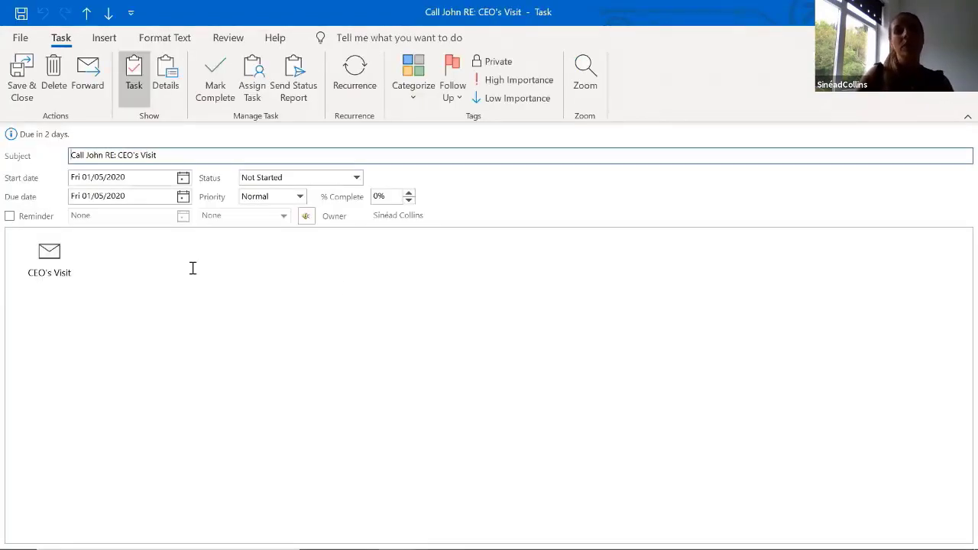
double_click(49, 254)
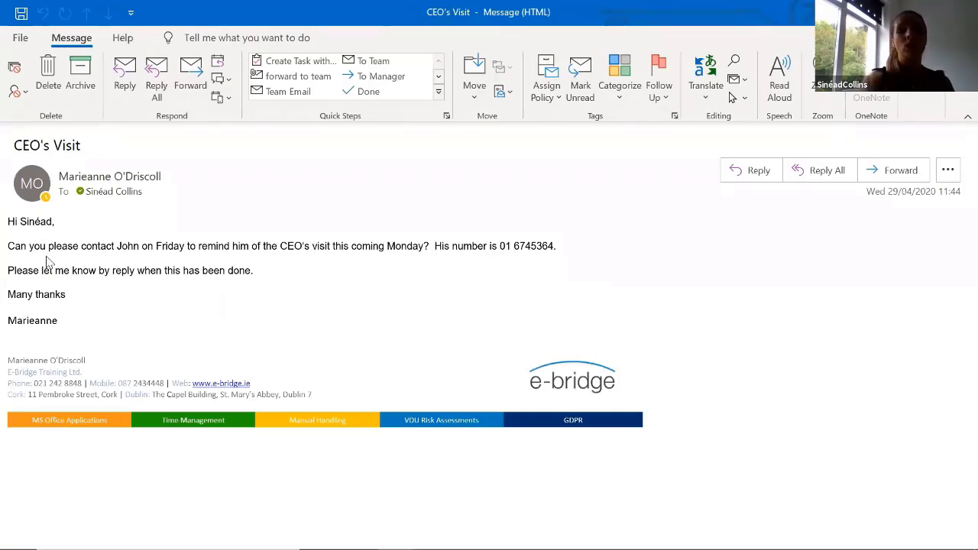
key("Escape")
key("Escape")
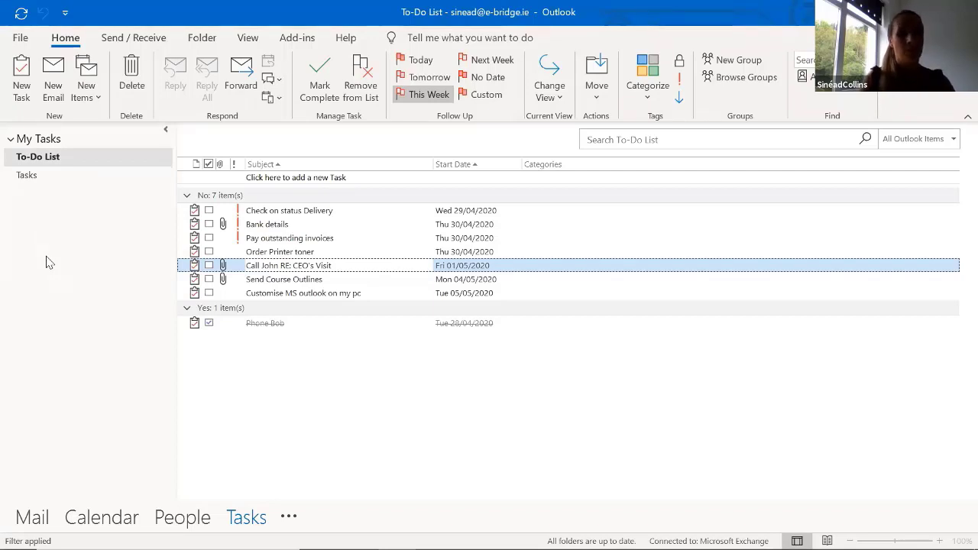
Return to the Inbox and collapse its subfolders in the folder list
key("ctrl+1")
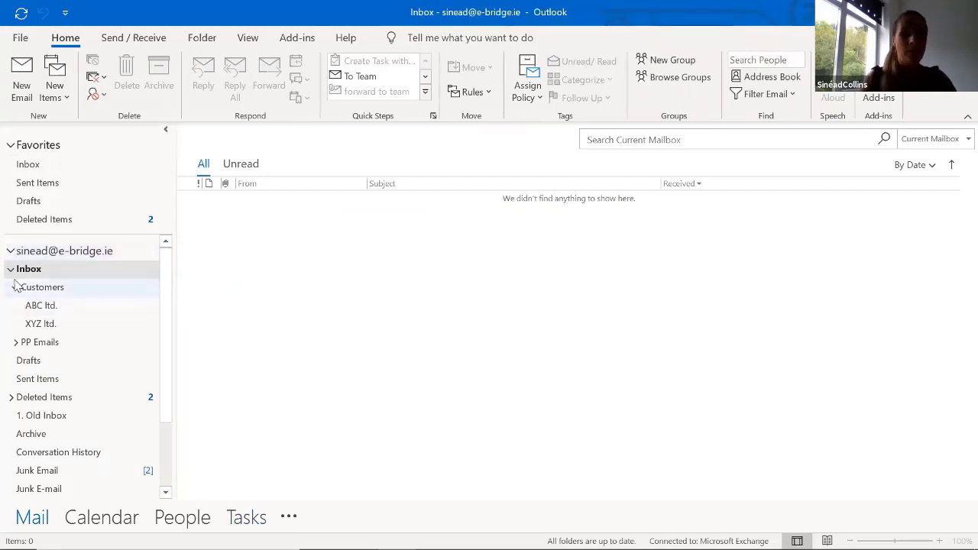
left_click(10, 269)
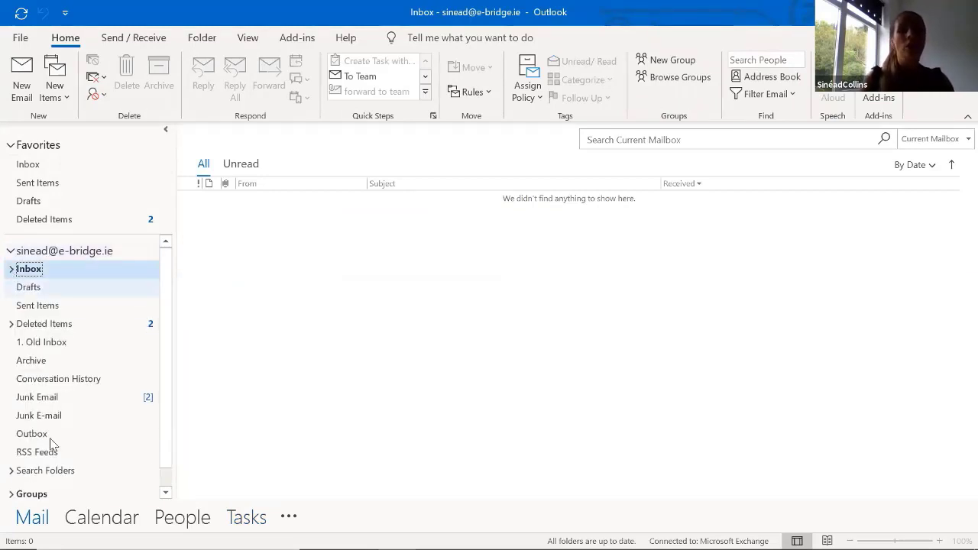
Review the work week calendar with its dated task list and go back to the mail Inbox
left_click(127, 522)
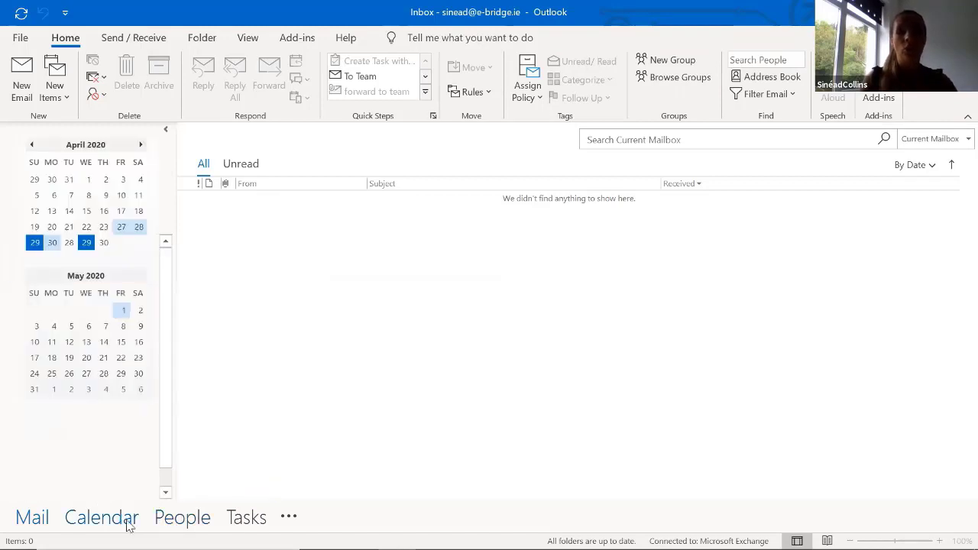
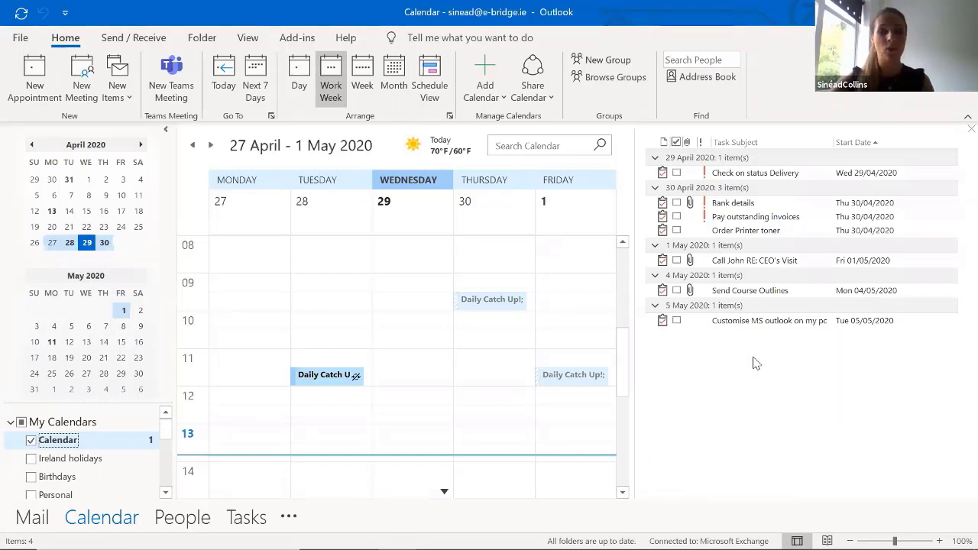
left_click(32, 517)
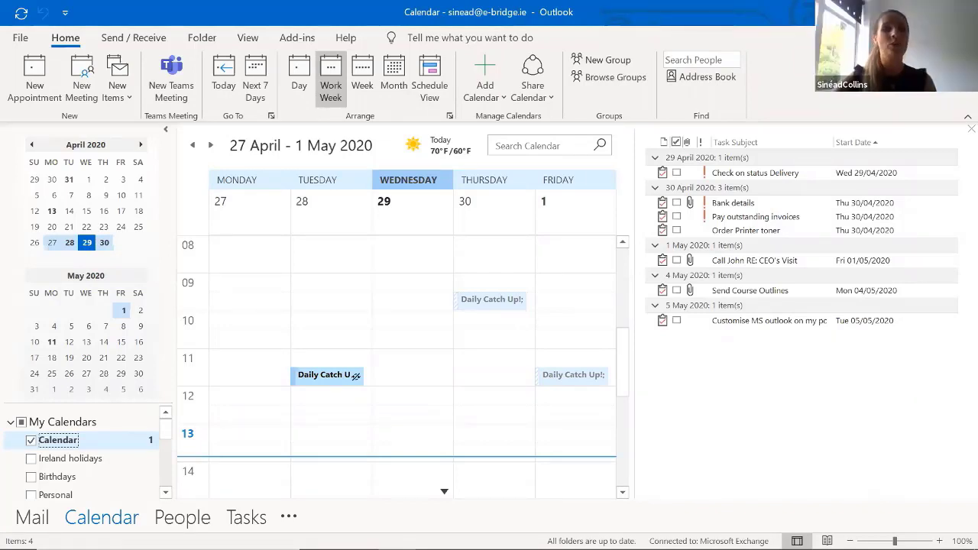
left_click(33, 518)
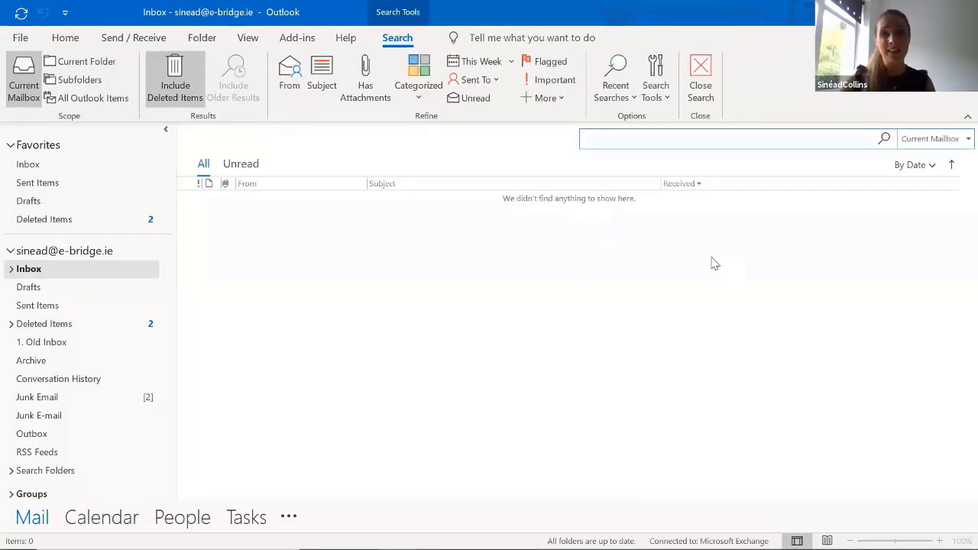